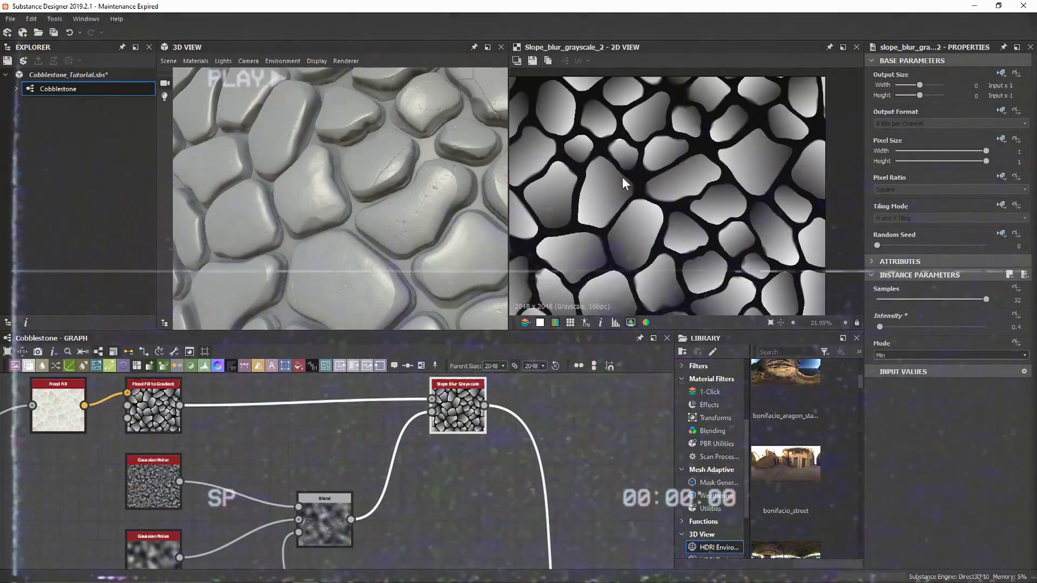
left_click(156, 475)
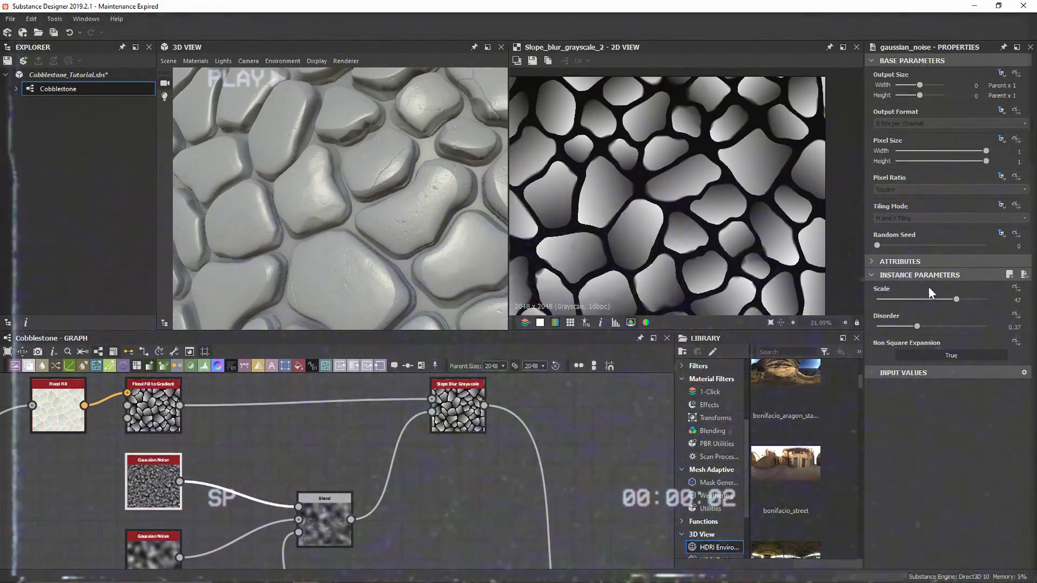
left_click(966, 299)
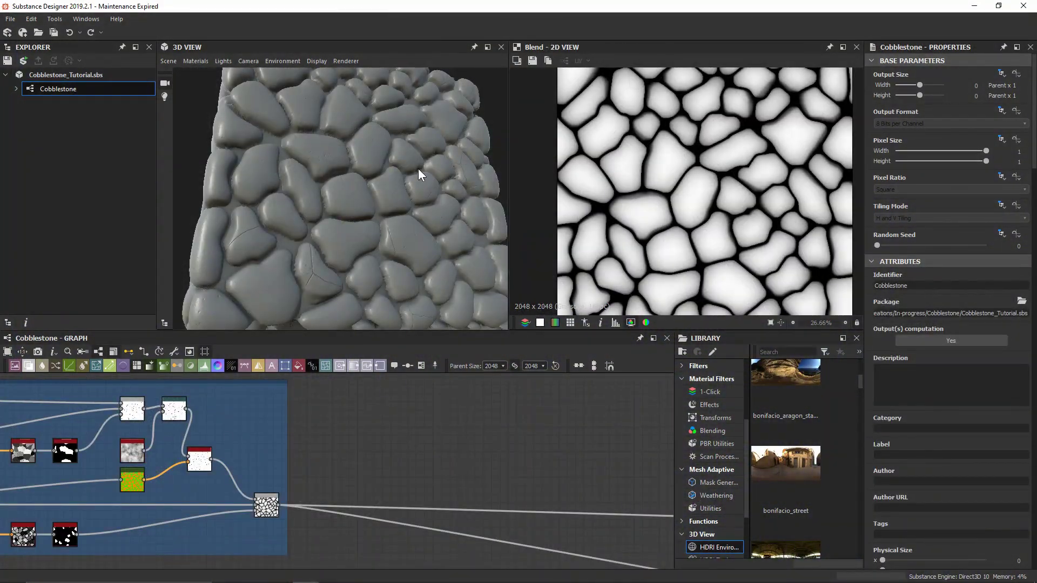
- Add a Flood Fill node fed by the output of the final Blend node and place it above the existing connection lines
left_click_drag(418, 168, 310, 155)
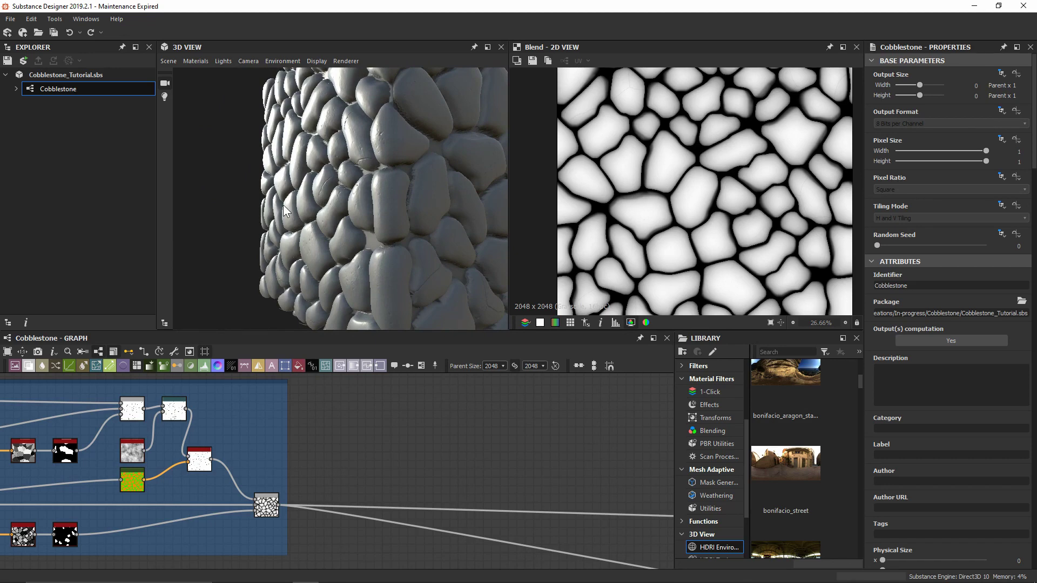
left_click_drag(267, 239, 368, 257)
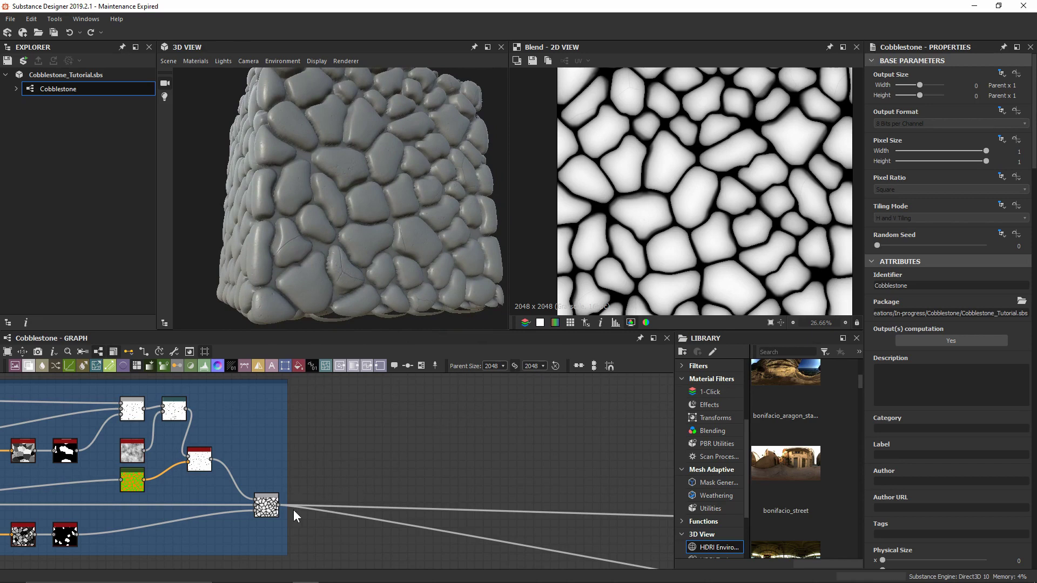
scroll(294, 509, "up", 4)
left_click_drag(247, 514, 388, 422)
type("floo")
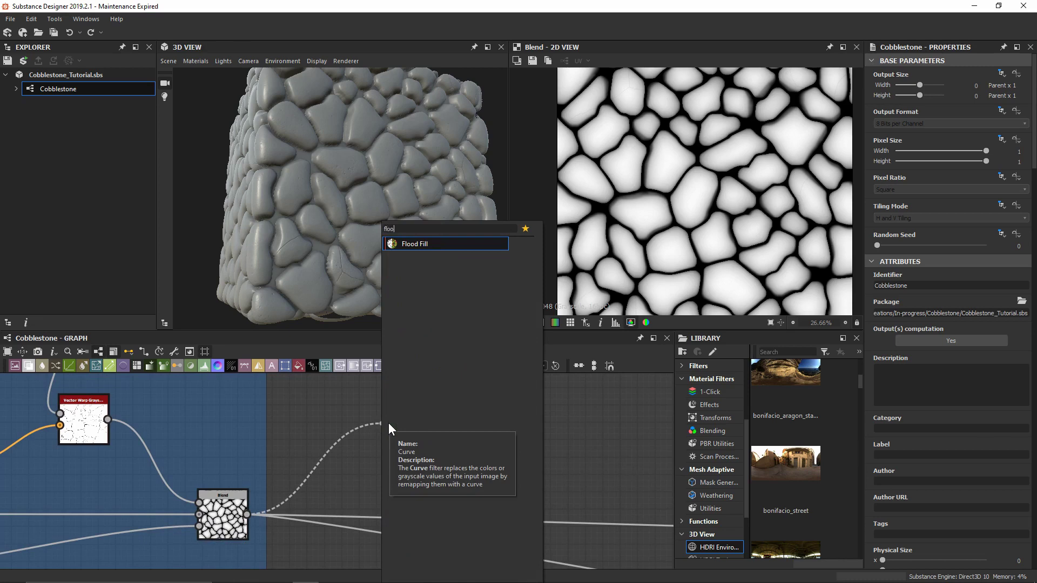
key("Return")
scroll(388, 413, "down", 3)
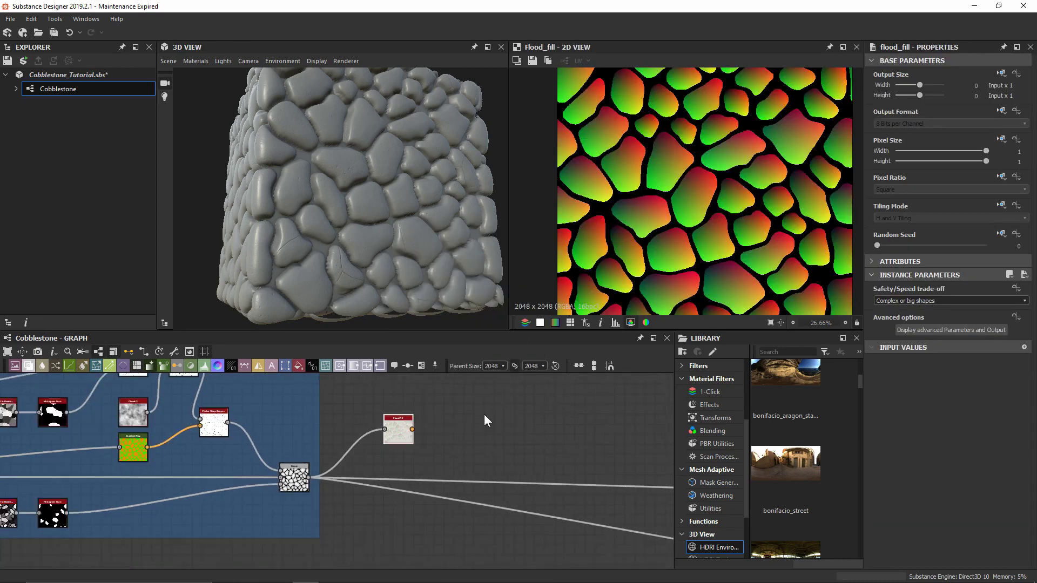
middle_click_drag(484, 420, 394, 481)
left_click_drag(306, 501, 367, 425)
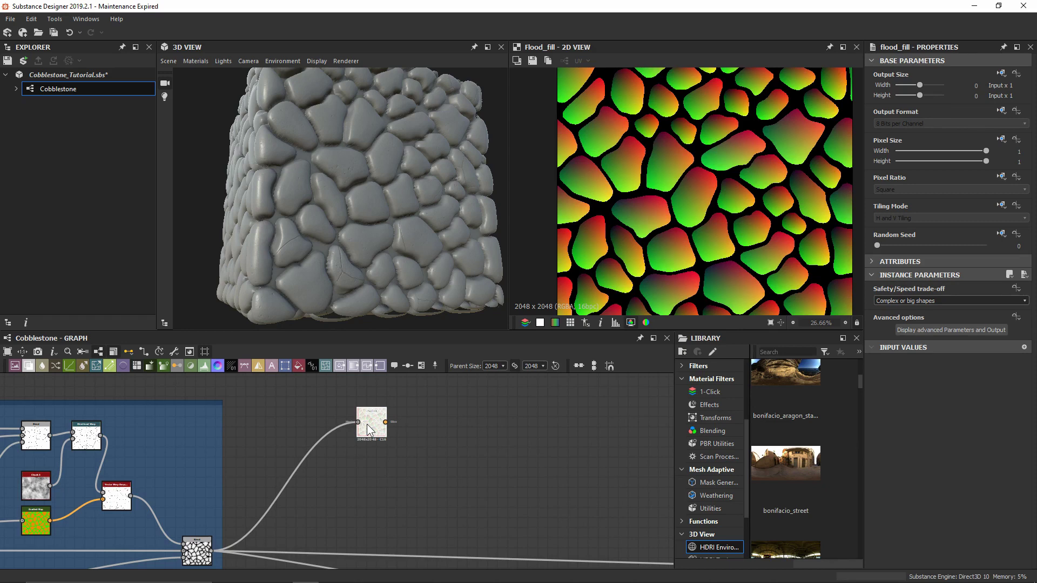
- Add a Flood Fill to Gradient node after the Flood Fill node
key("space")
type("floo")
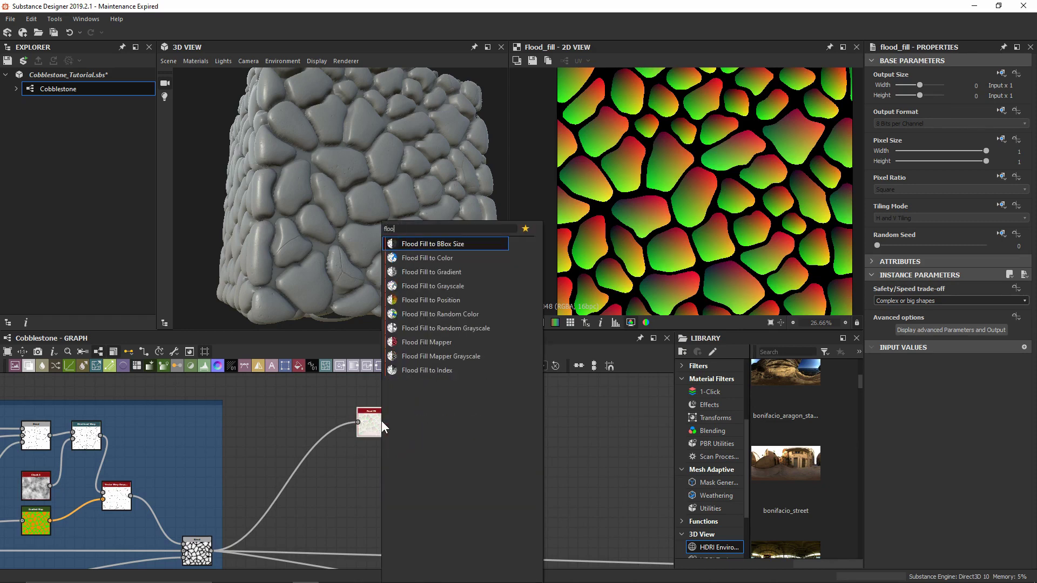
left_click(433, 272)
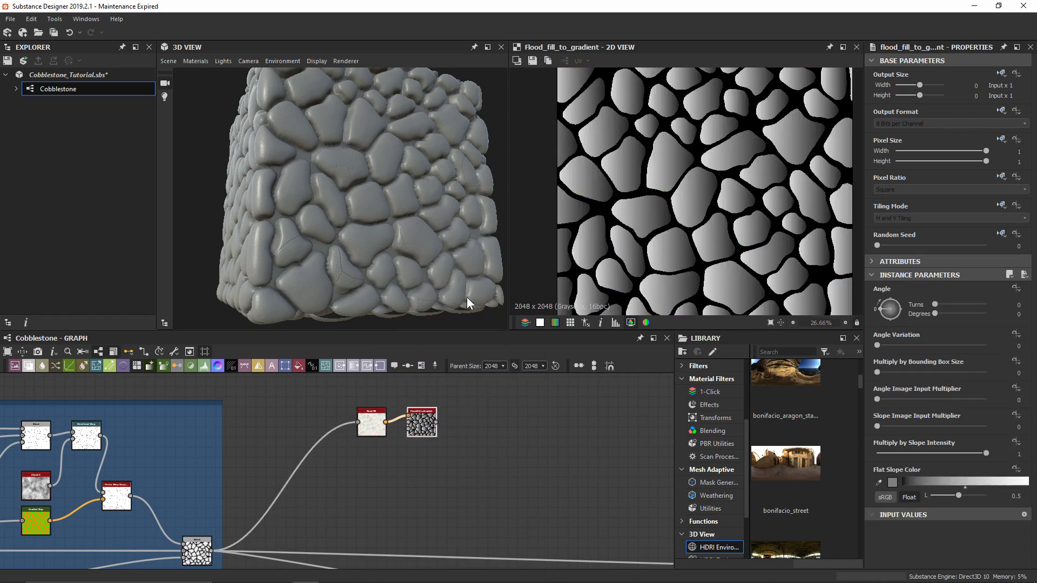
- Set the Flood Fill to Gradient node's Angle Variation to 1 and its Angle to about 195 degrees (0.54 turns)
scroll(665, 240, "down", 2)
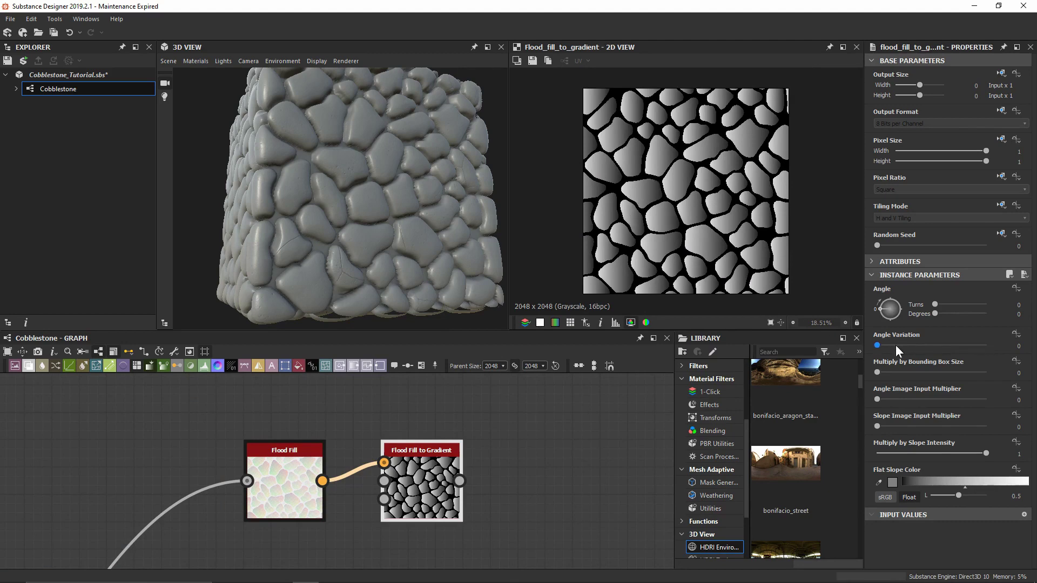
left_click_drag(882, 344, 993, 335)
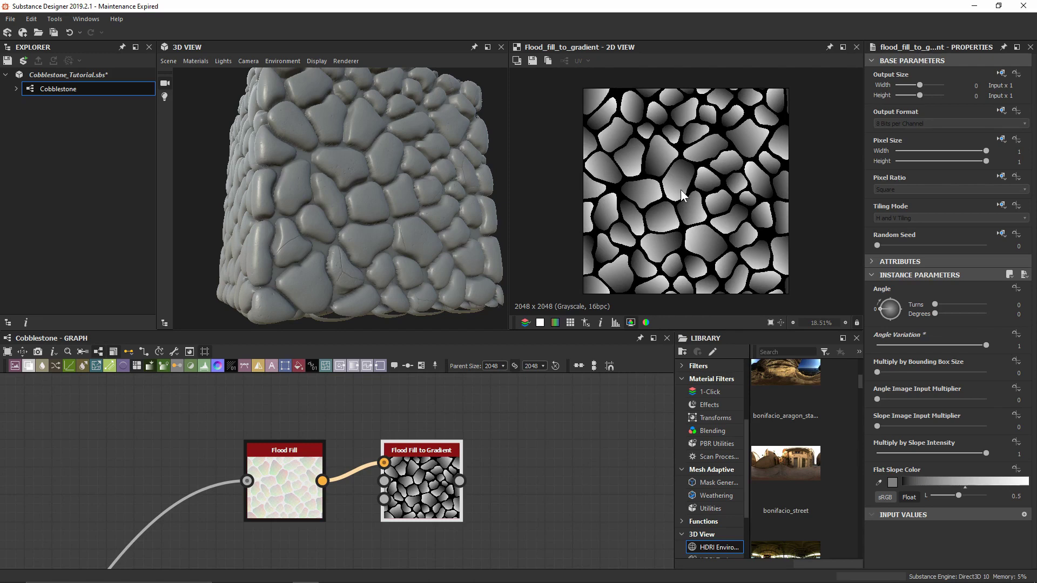
left_click_drag(937, 310, 963, 297)
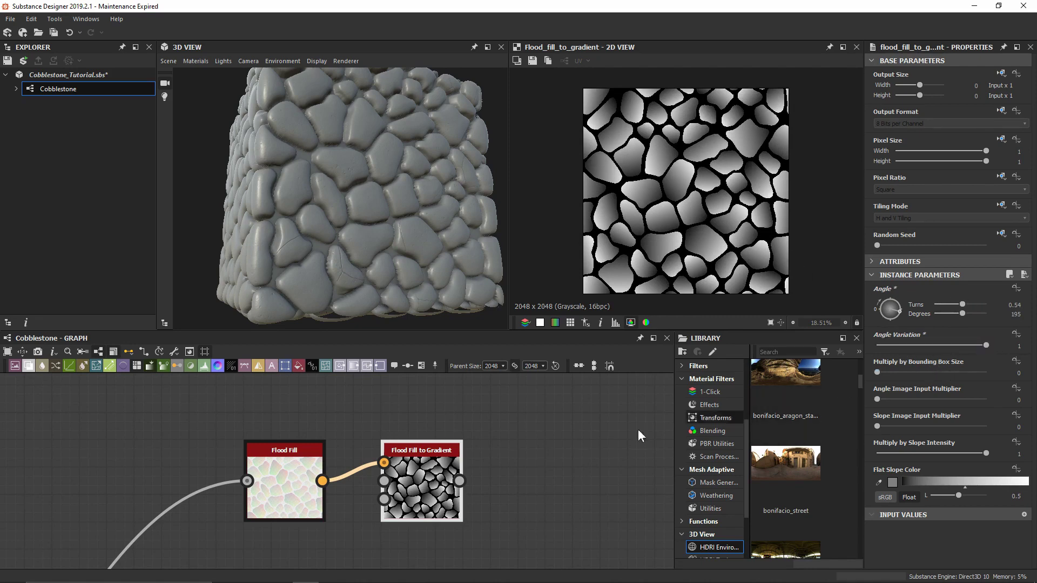
mouse_move(419, 500)
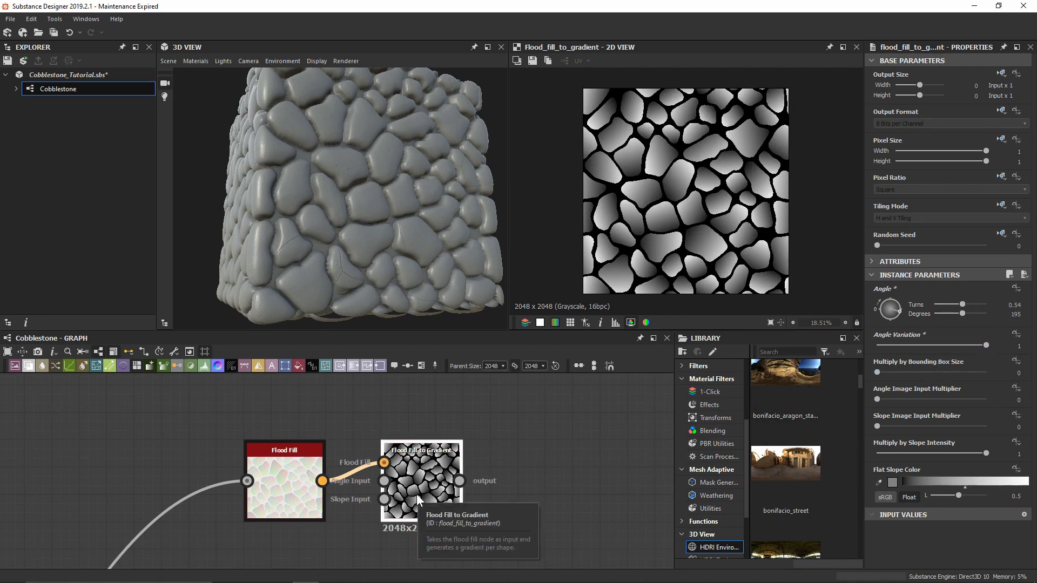
- Add a Slope Blur Grayscale node after Flood Fill to Gradient and place it well to its right in the graph
scroll(567, 492, "down", 2)
middle_click_drag(568, 470, 350, 469)
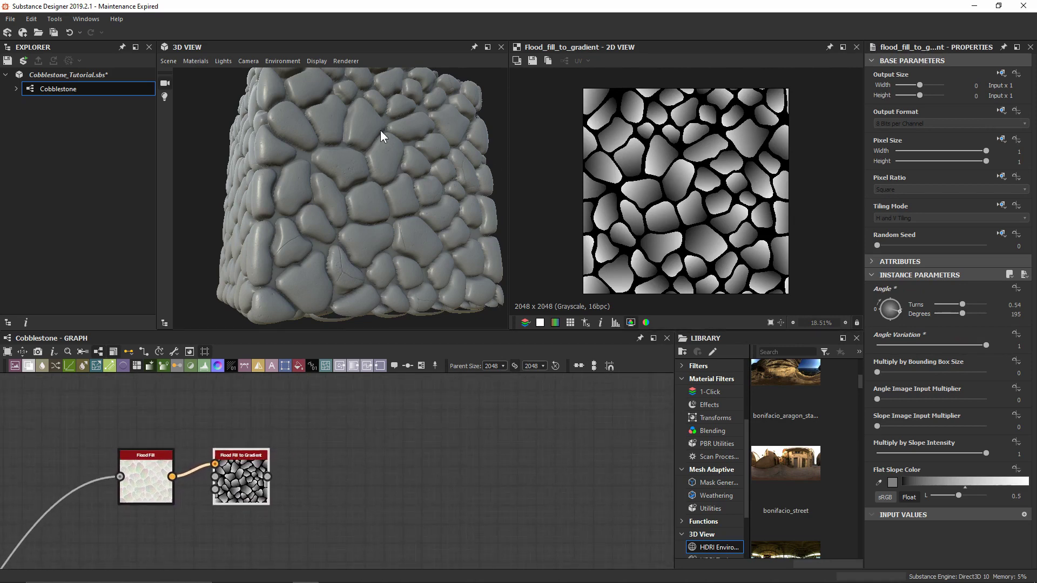
scroll(363, 169, "up", 3)
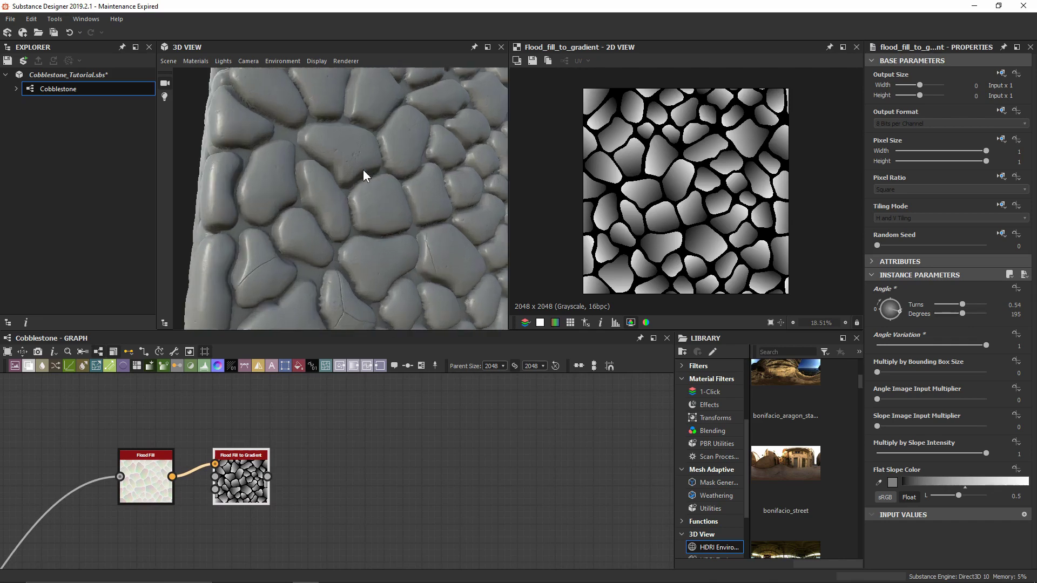
left_click_drag(371, 175, 335, 177, "alt")
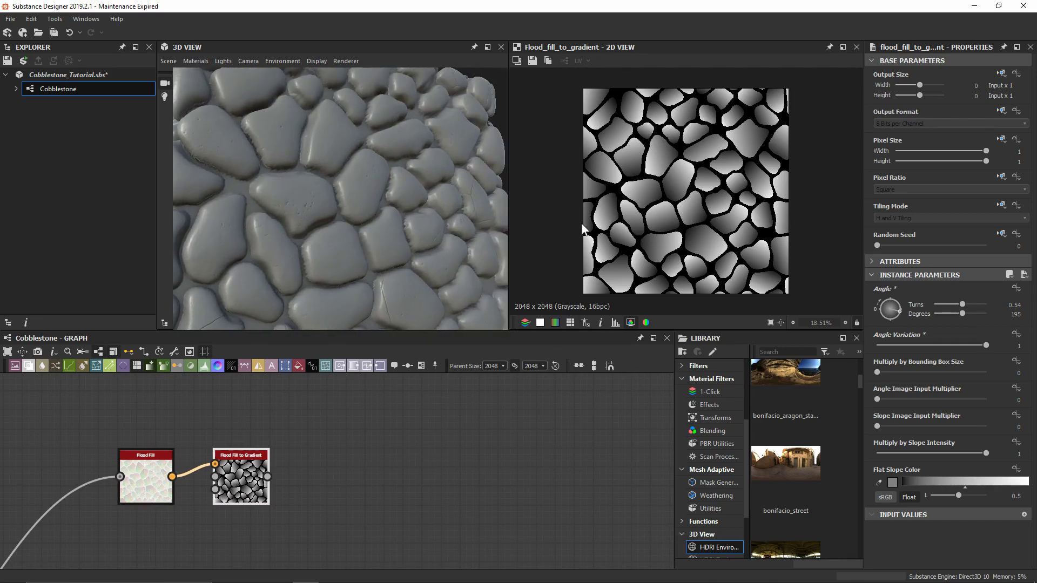
key("space")
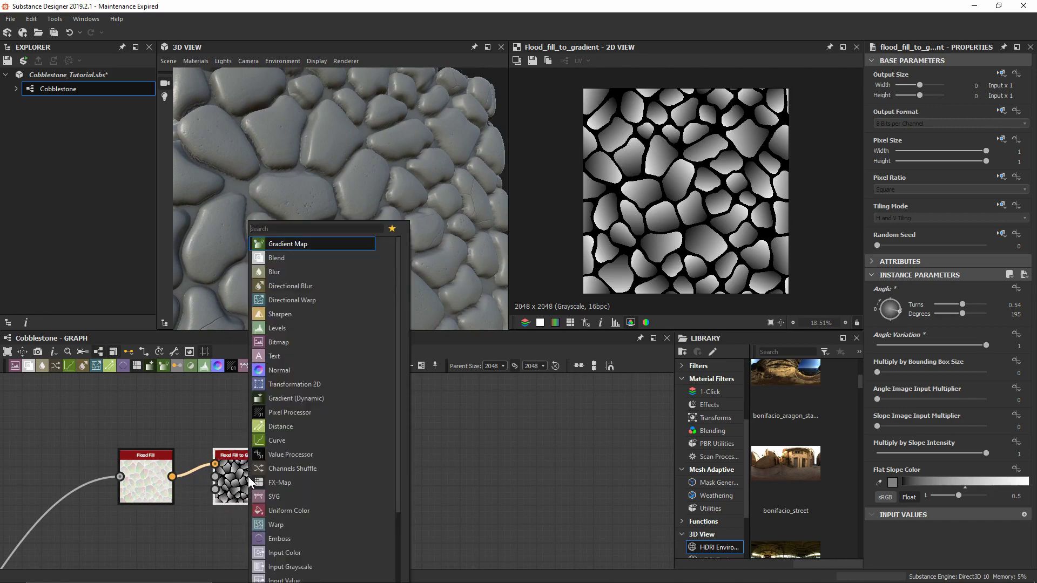
type("slop")
key("Return")
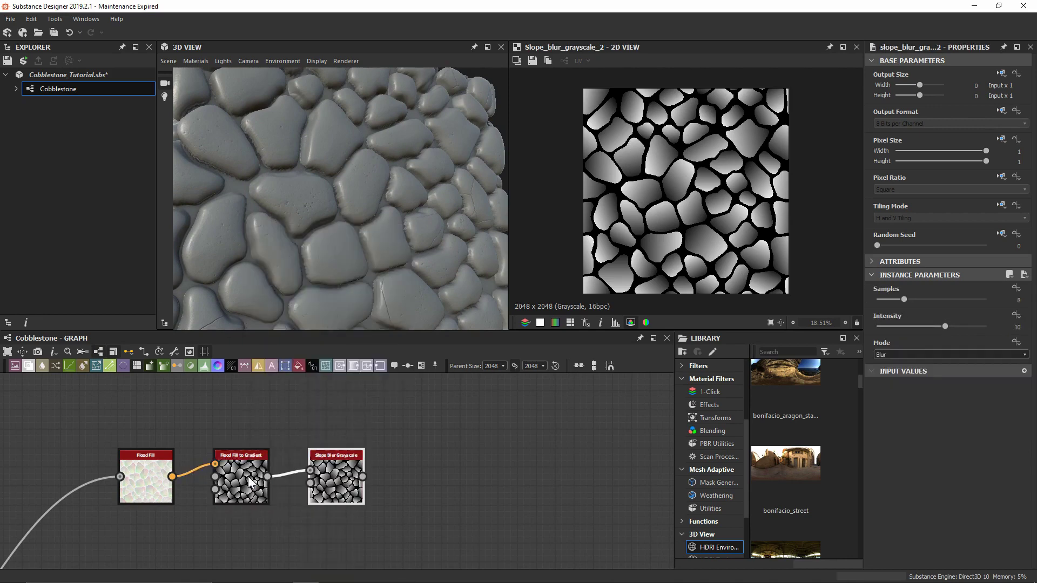
left_click_drag(336, 489, 546, 489)
- Add a Gaussian Noise node and place it directly below the Flood Fill to Gradient node
middle_click_drag(451, 521, 475, 456)
key("space")
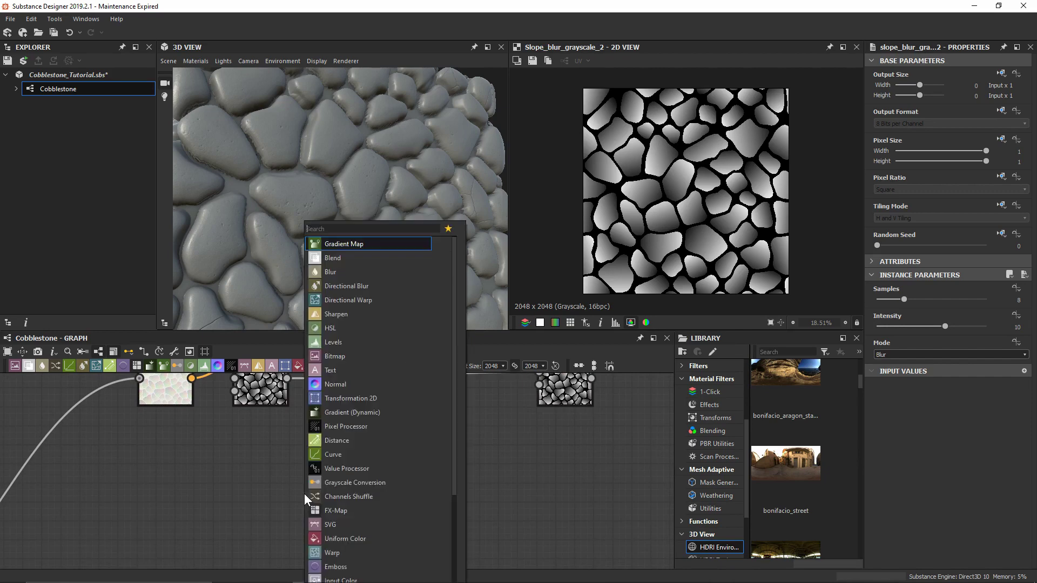
type("gaussian")
key("Return")
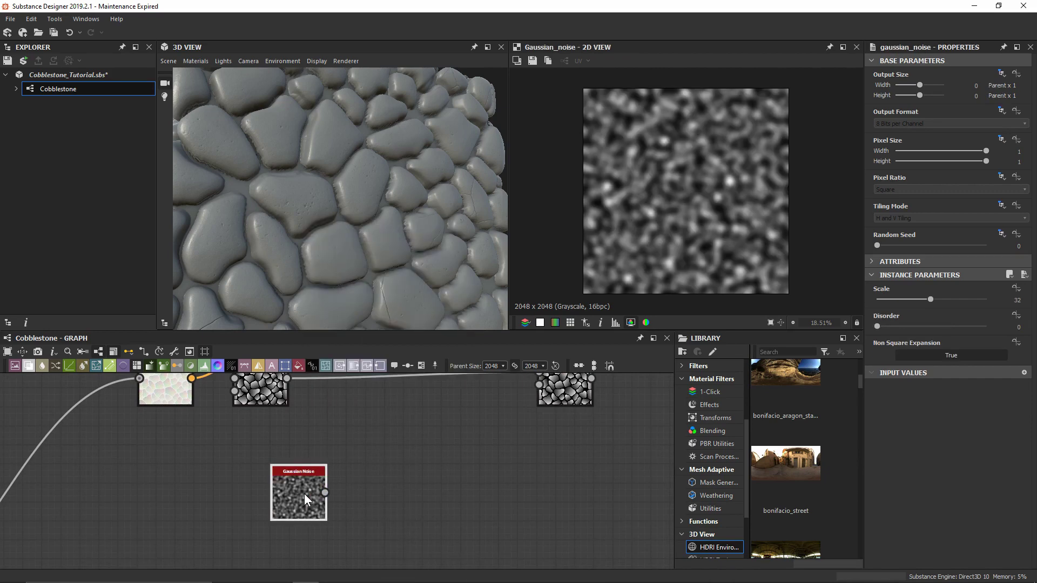
left_click_drag(303, 494, 268, 487)
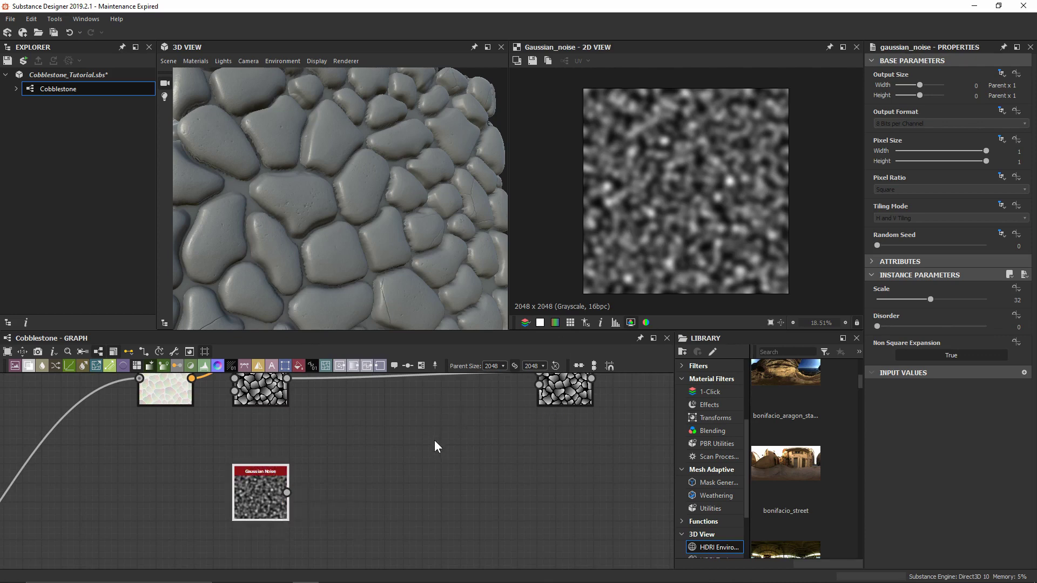
- Duplicate the Gaussian Noise node twice and stack the copies in a column below the original
middle_click_drag(434, 440, 326, 417)
key("ctrl+d")
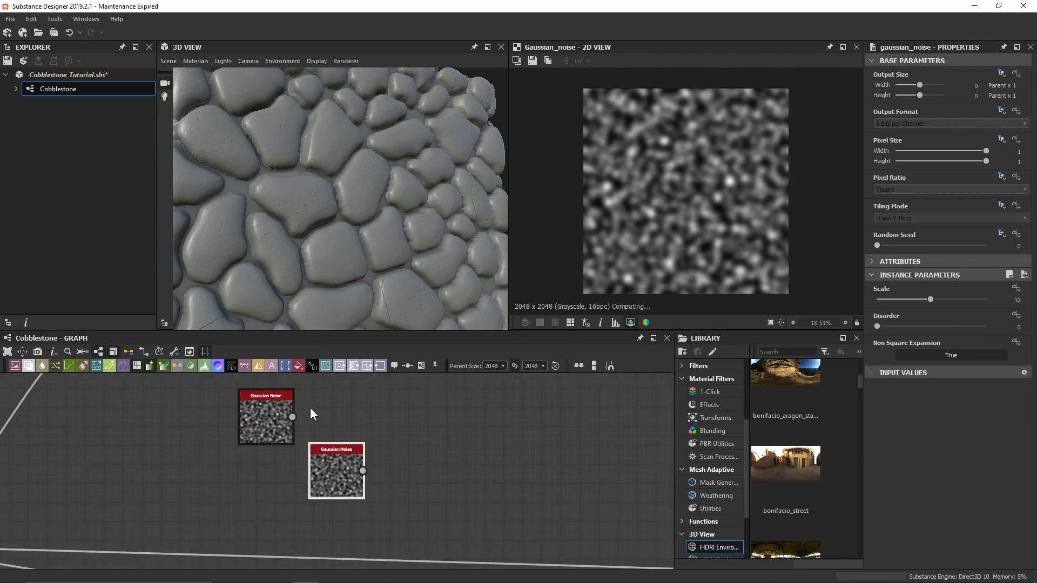
left_click_drag(342, 454, 265, 477)
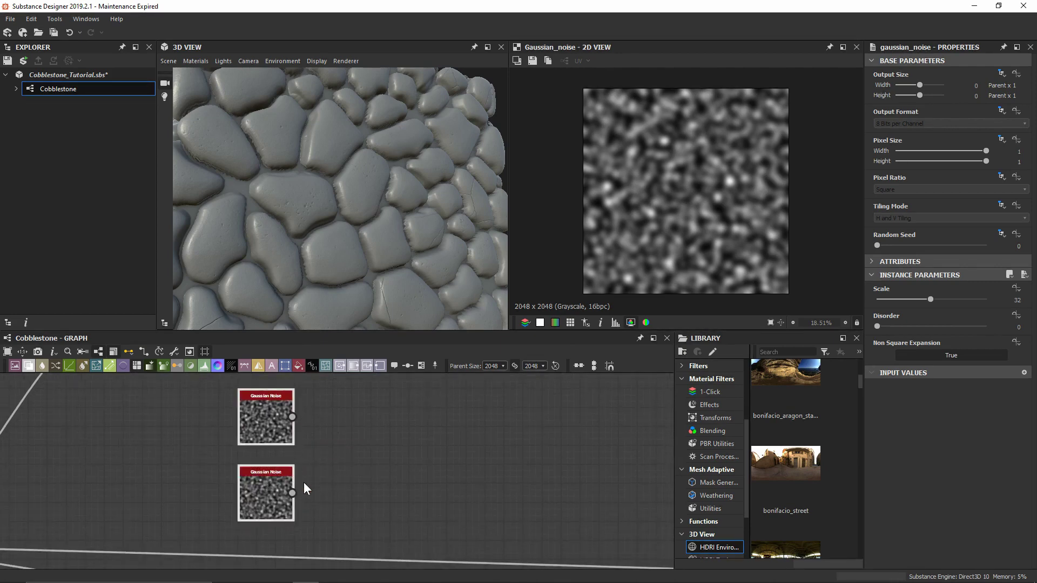
scroll(303, 482, "down", 3)
left_click(284, 439)
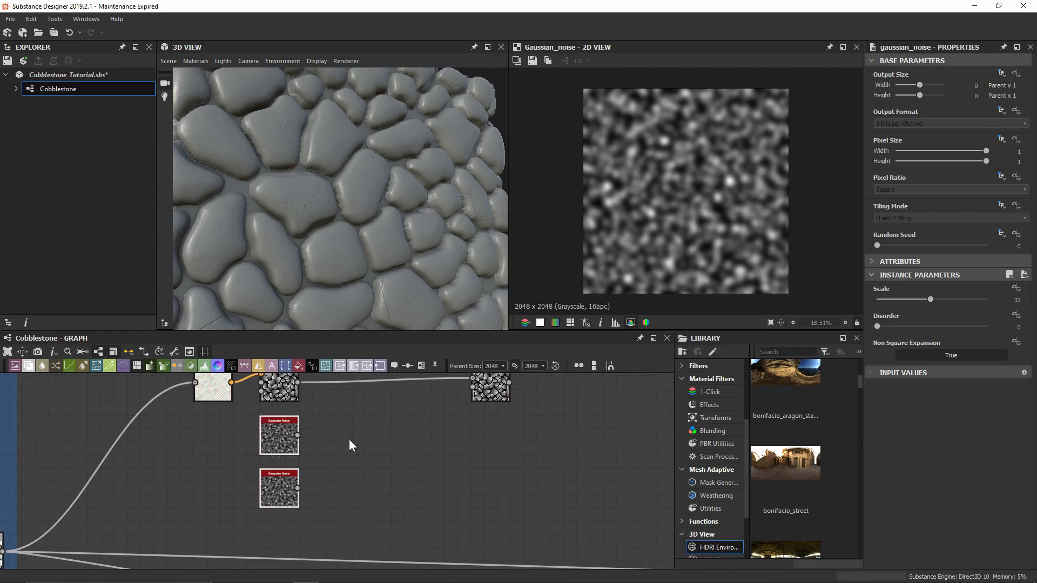
left_click_drag(293, 481, 292, 474)
key("ctrl+d")
middle_click_drag(351, 503, 378, 442)
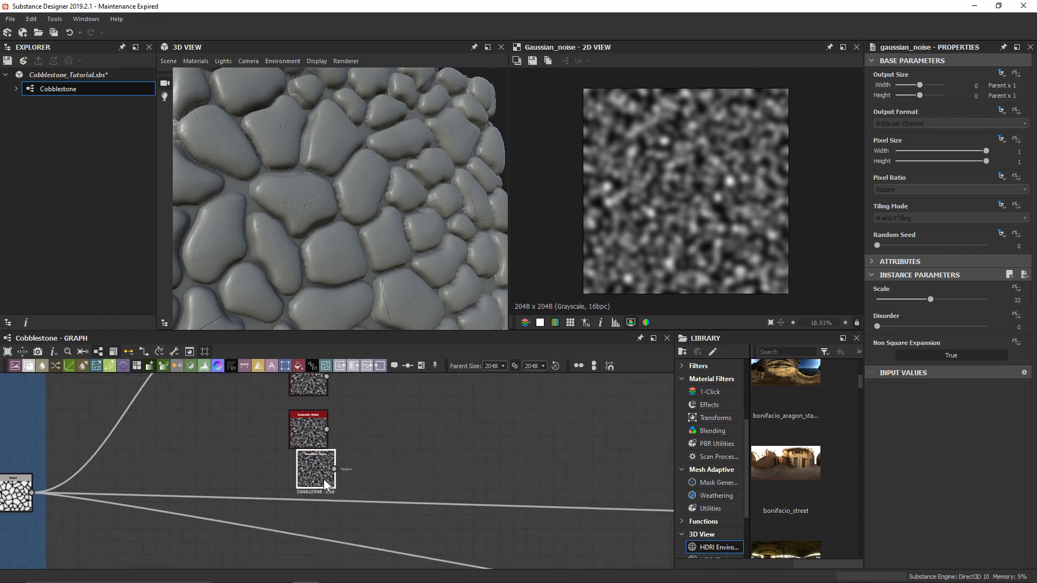
left_click_drag(322, 478, 319, 487)
- Blend the upper Gaussian Noise as foreground over the middle one as background, and feed the result into the Slope Blur Grayscale's slope input
middle_click_drag(361, 420, 277, 492)
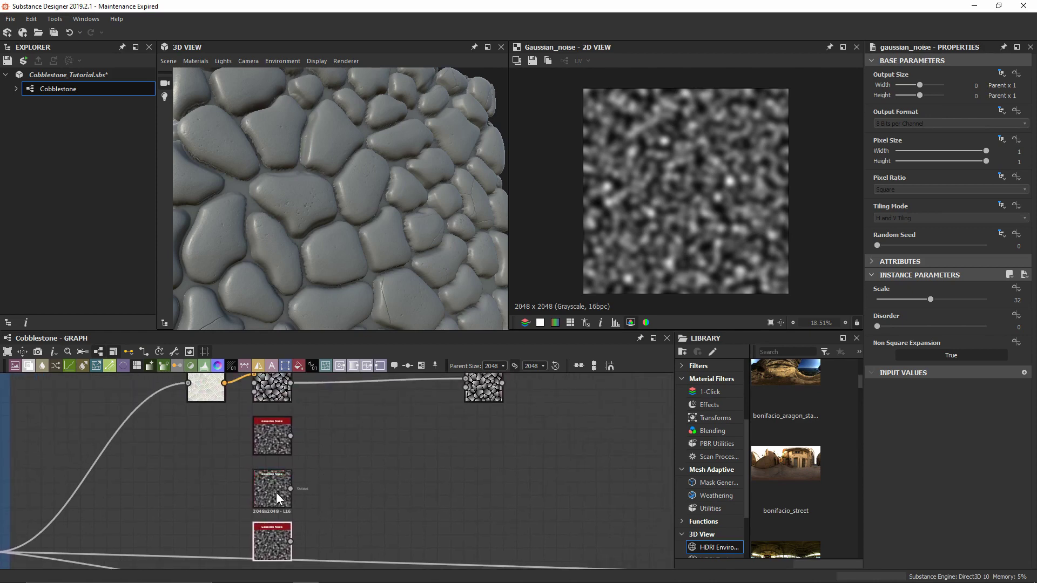
left_click_drag(290, 488, 358, 435)
left_click(358, 435)
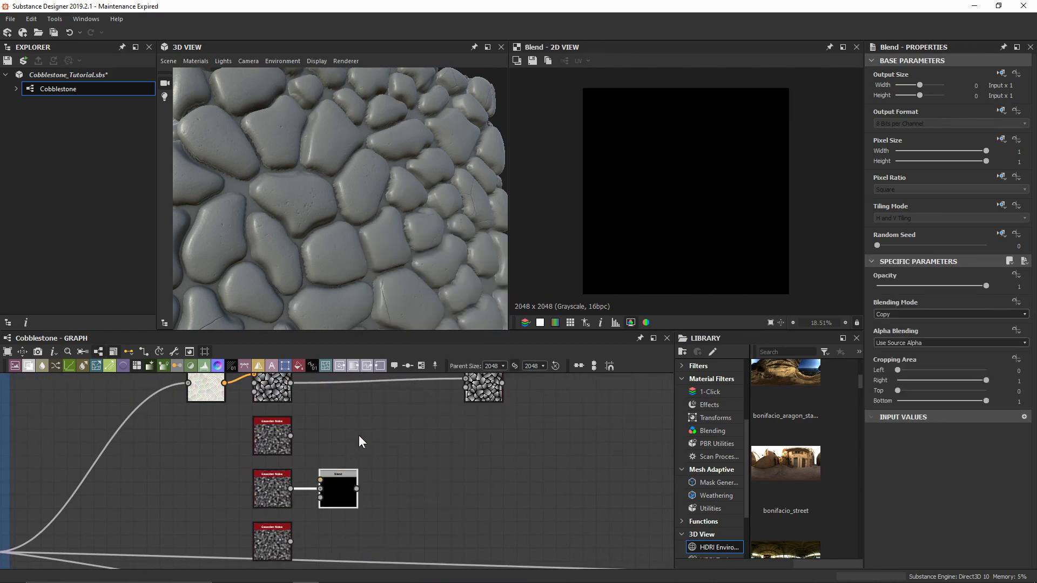
left_click_drag(290, 435, 462, 399)
left_click_drag(349, 455, 376, 457)
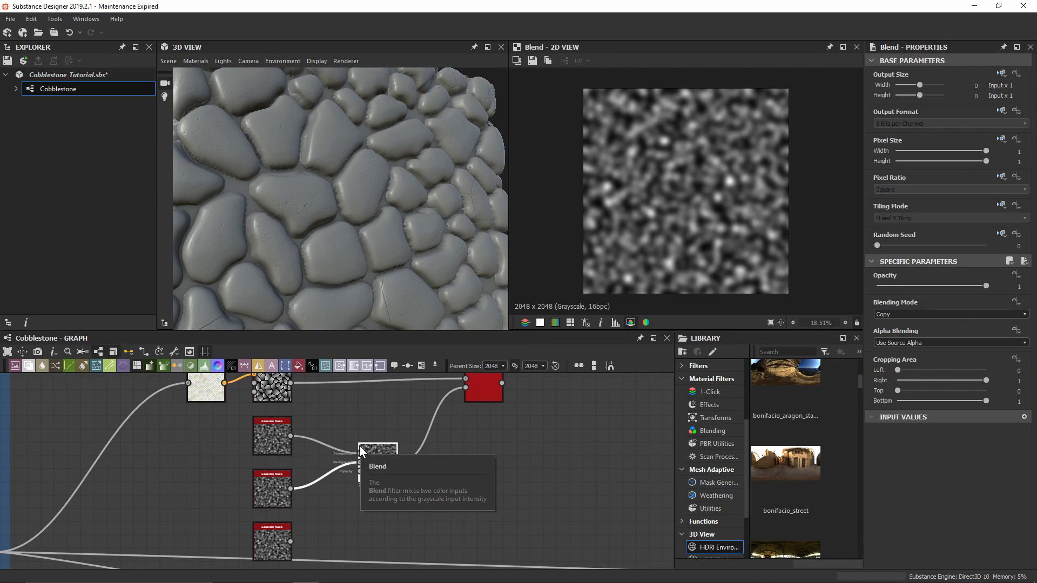
- Set the upper Gaussian Noise node's Scale to 54 and Disorder to about 0.74
left_click(277, 438)
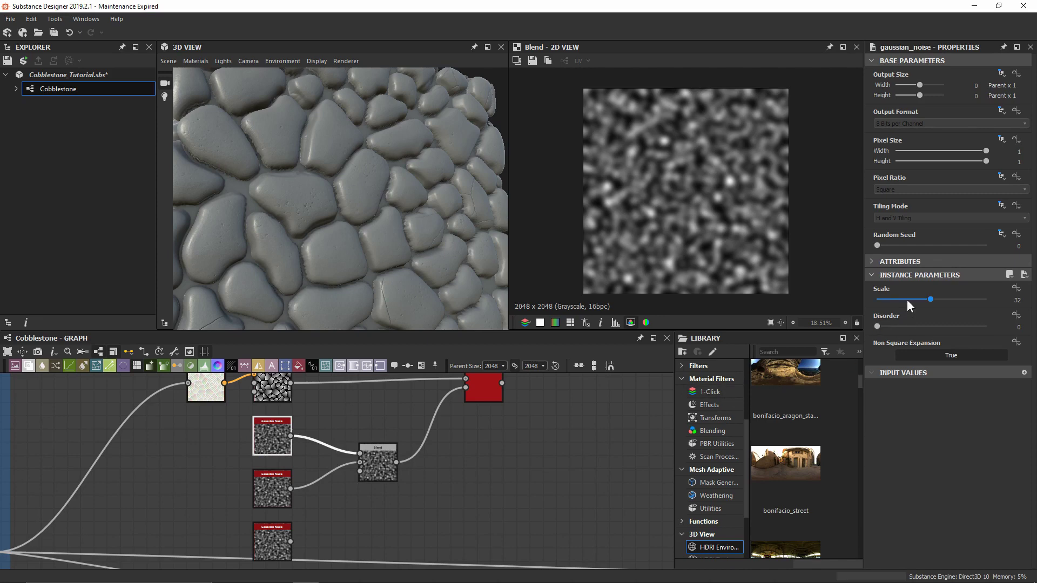
double_click(910, 300)
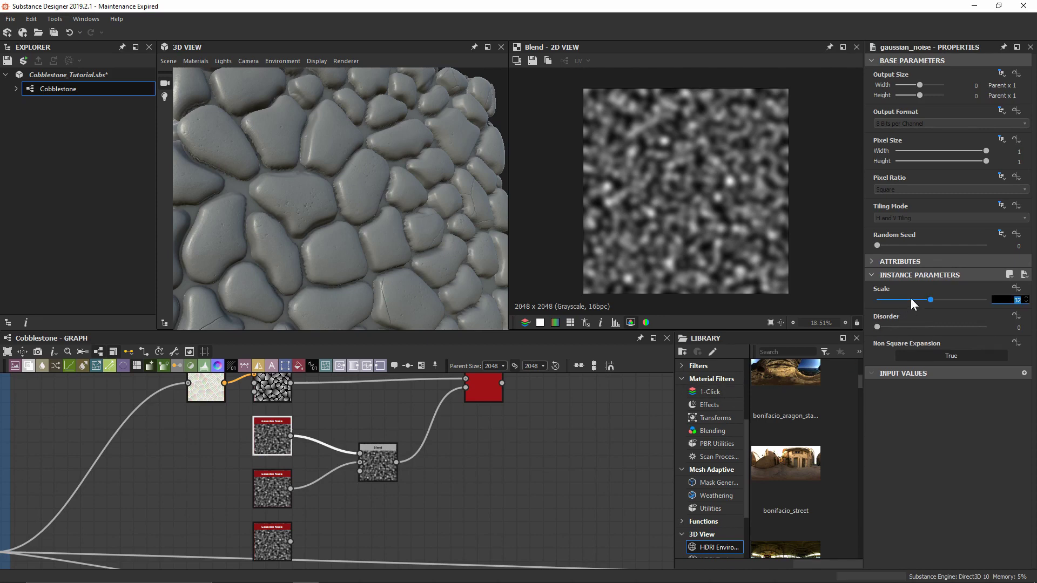
type("54")
key("Return")
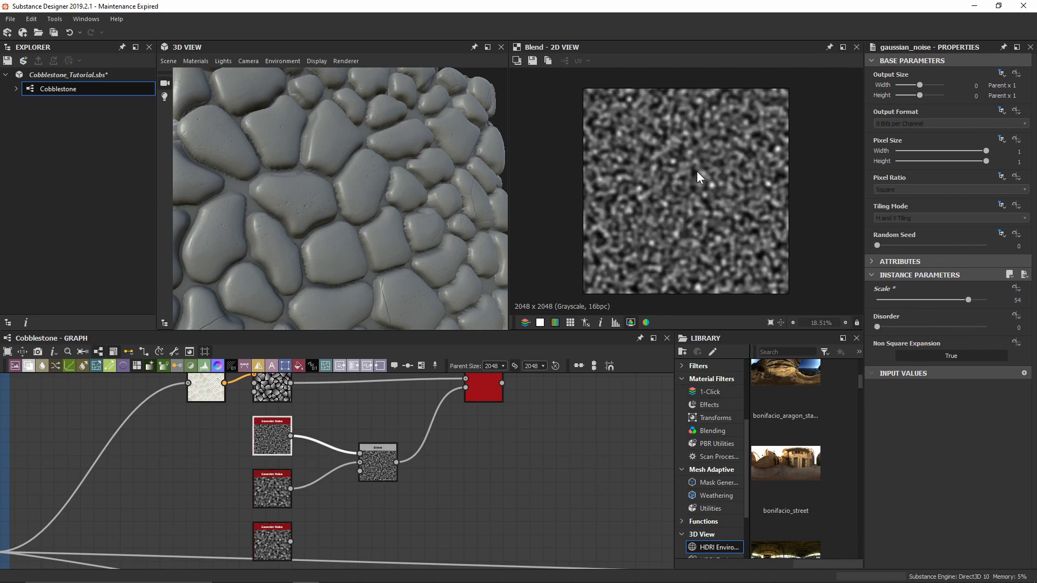
left_click_drag(893, 326, 957, 326)
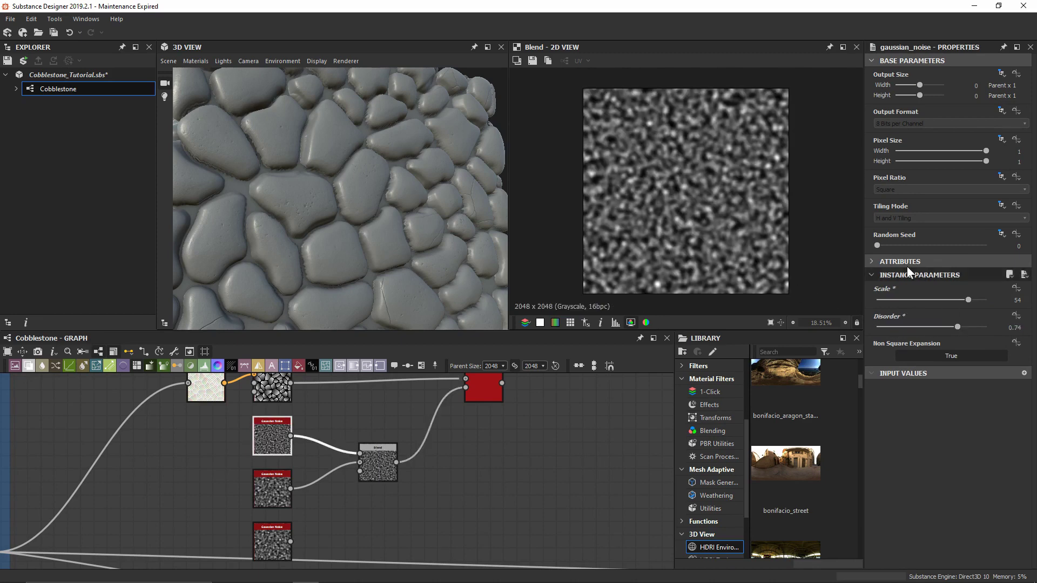
- Preview the middle Gaussian Noise node and set its Scale to 12 and Disorder to about 0.81
double_click(257, 495)
left_click(903, 299)
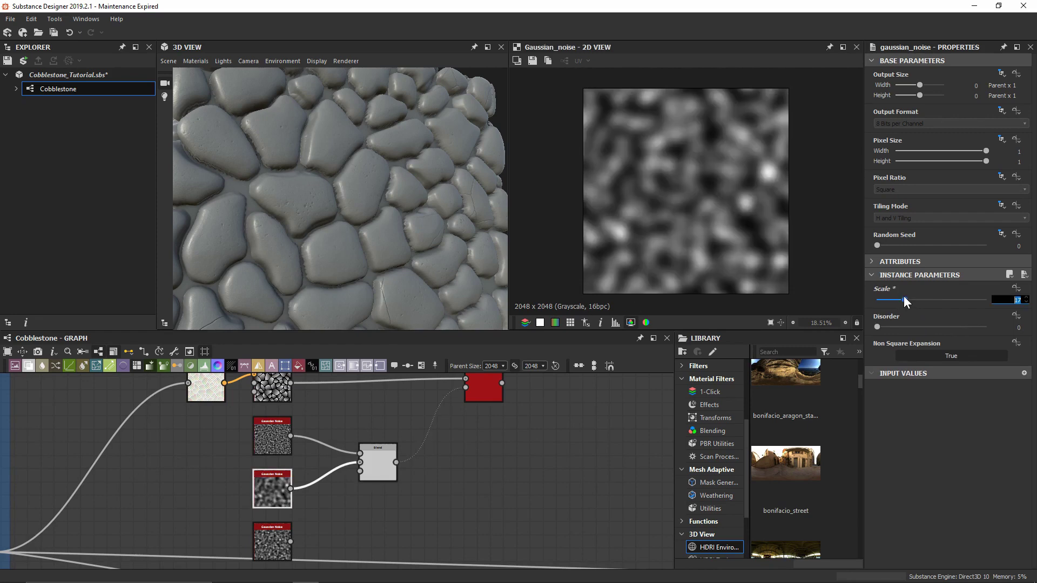
type("12")
key("Return")
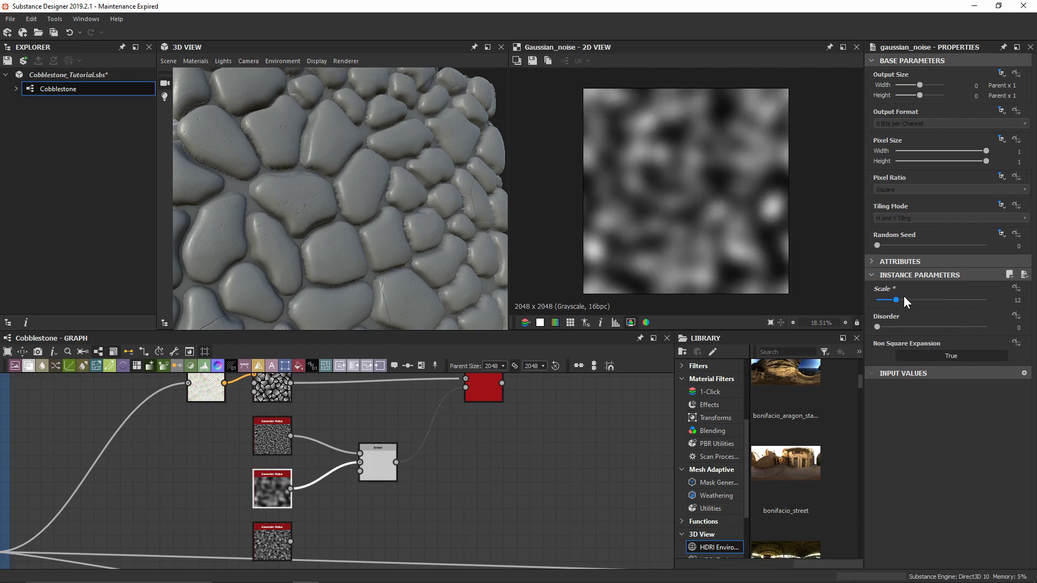
left_click_drag(918, 326, 965, 327)
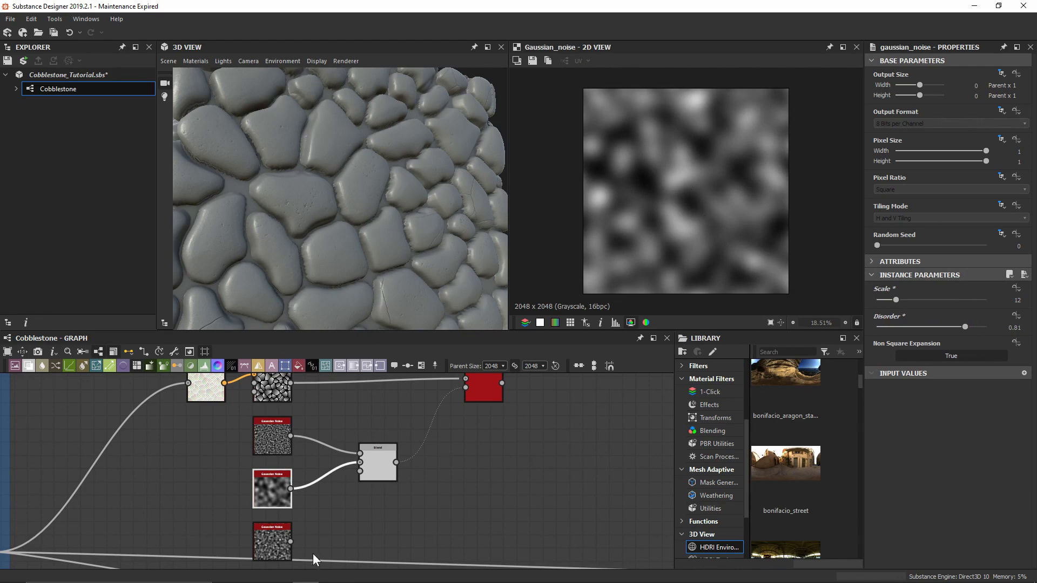
- Connect the lower Gaussian Noise to the Blend's opacity input, preview the Blend and shift it slightly away from the noises
left_click_drag(293, 538, 367, 474)
double_click(375, 465)
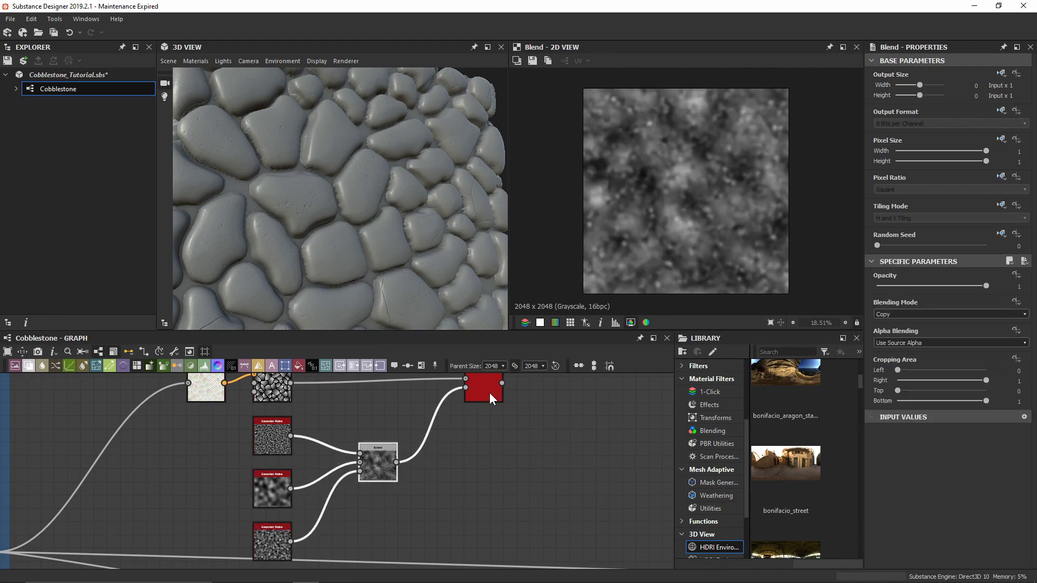
key("f")
scroll(700, 178, "up", 2)
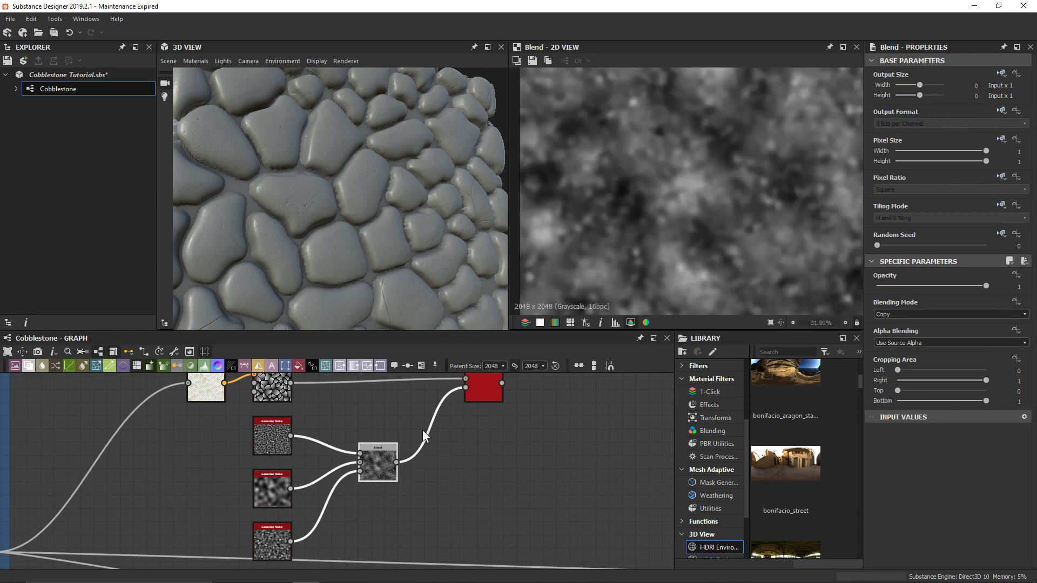
left_click_drag(383, 462, 396, 463)
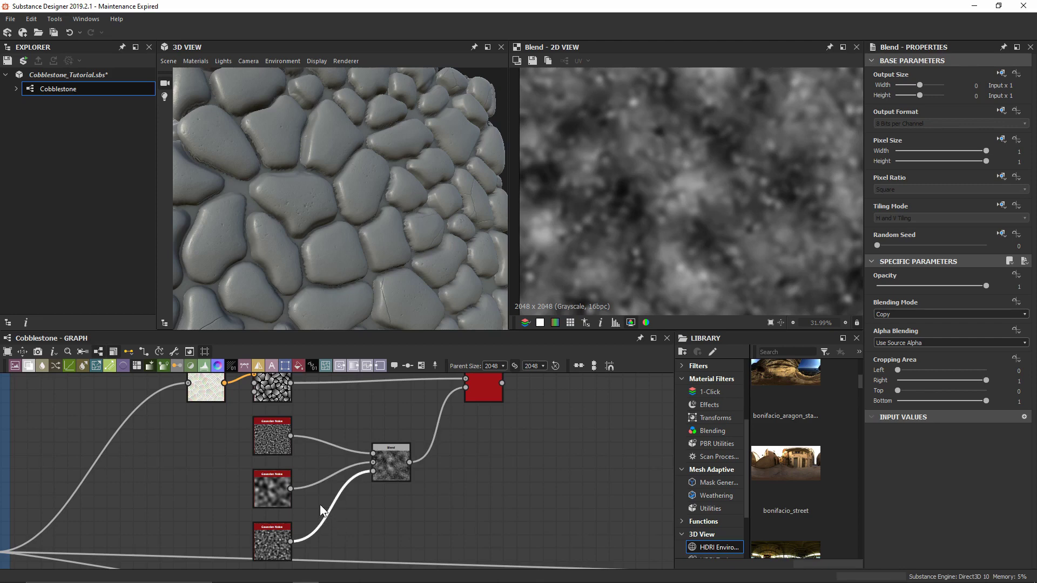
- Insert a Histogram Scan between the lower Gaussian Noise and the Blend's opacity input, and align it beside the noise
key("space")
type("hist")
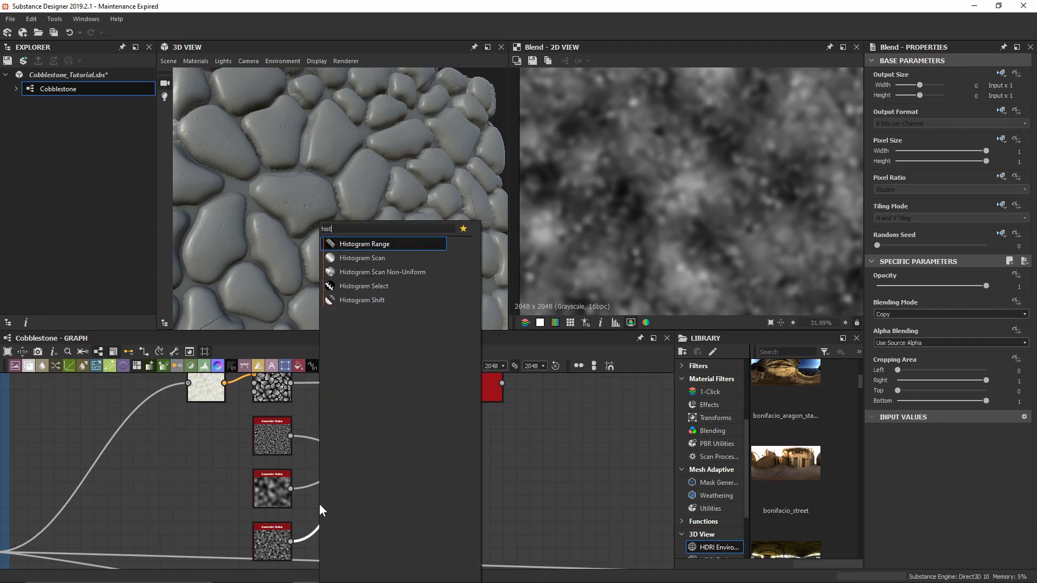
key("Down")
key("Return")
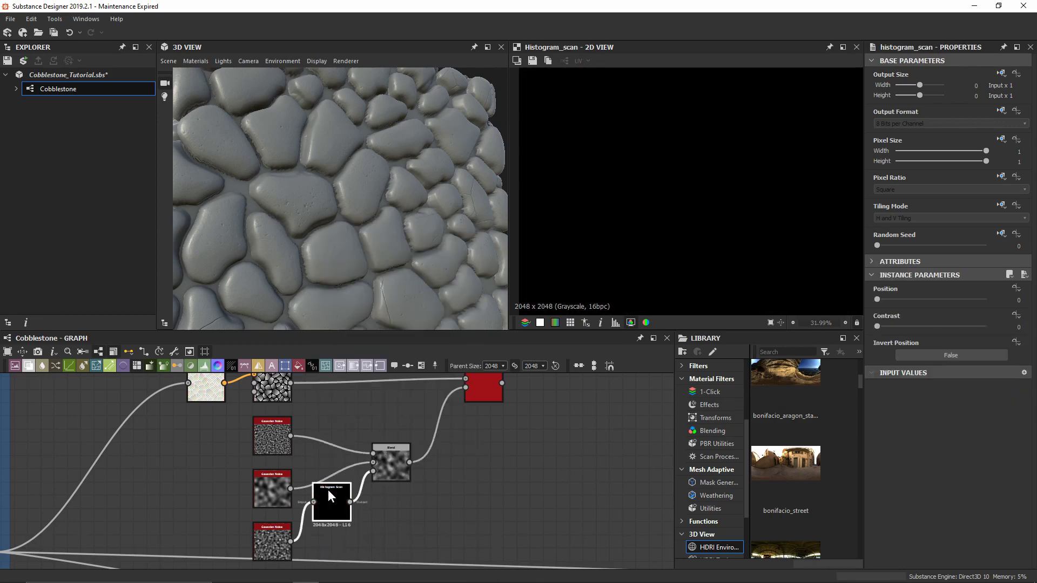
left_click_drag(328, 489, 334, 529)
- Preview the noise Blend and set the Histogram Scan's Position to about 0.4 and Contrast to about 0.15
double_click(388, 468)
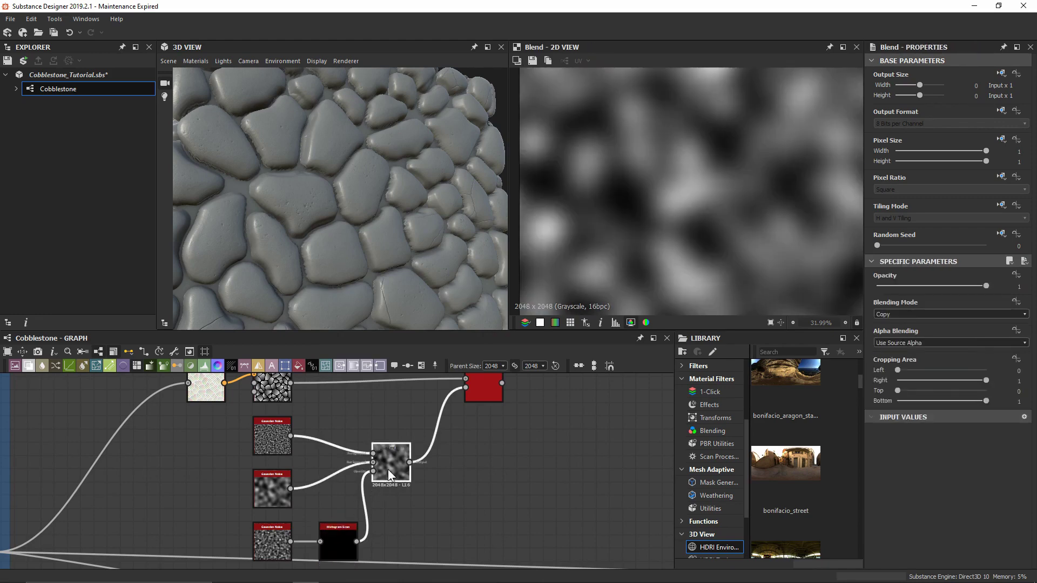
left_click(345, 547)
left_click_drag(913, 299, 893, 326)
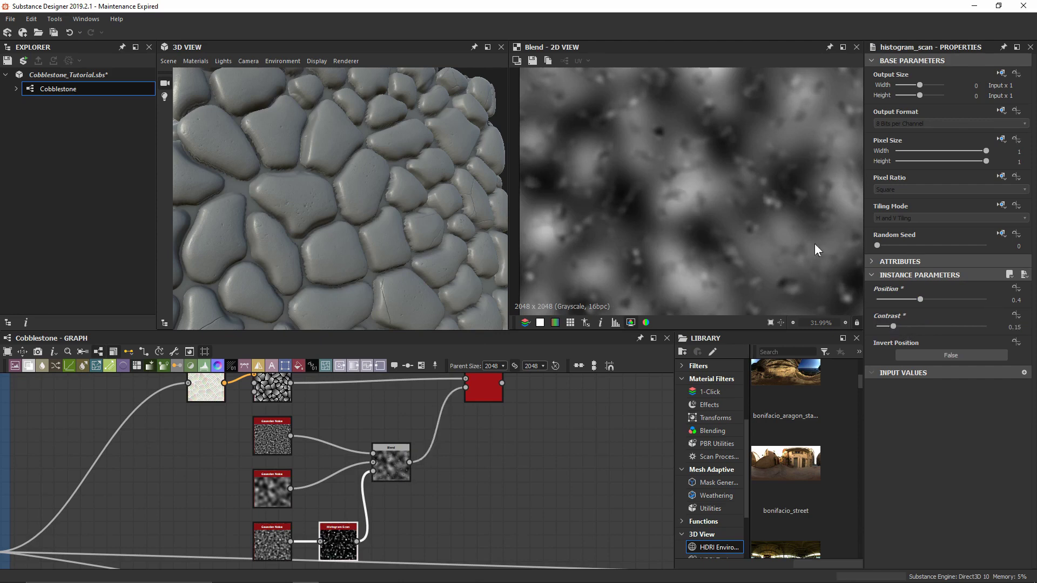
left_click(917, 298)
- Set the lower Gaussian Noise node's Scale to 10 and Disorder to about 0.52
left_click(272, 542)
left_click_drag(911, 296, 959, 326)
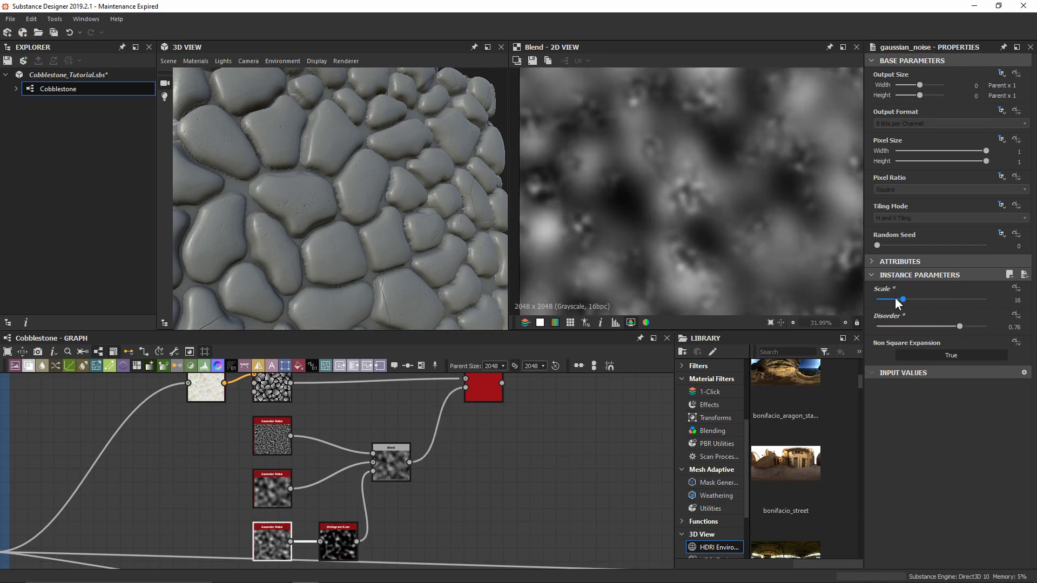
mouse_move(895, 298)
left_mouse_down()
mouse_move(883, 298)
mouse_move(893, 297)
left_mouse_up()
scroll(740, 247, "down", 3)
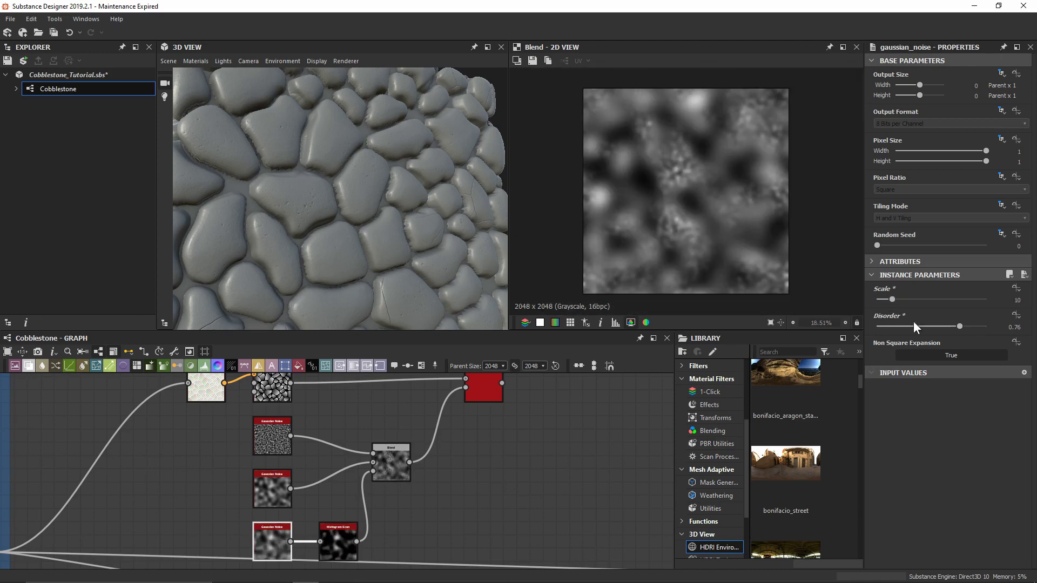
mouse_move(950, 325)
left_mouse_down()
mouse_move(925, 321)
mouse_move(933, 325)
left_mouse_up()
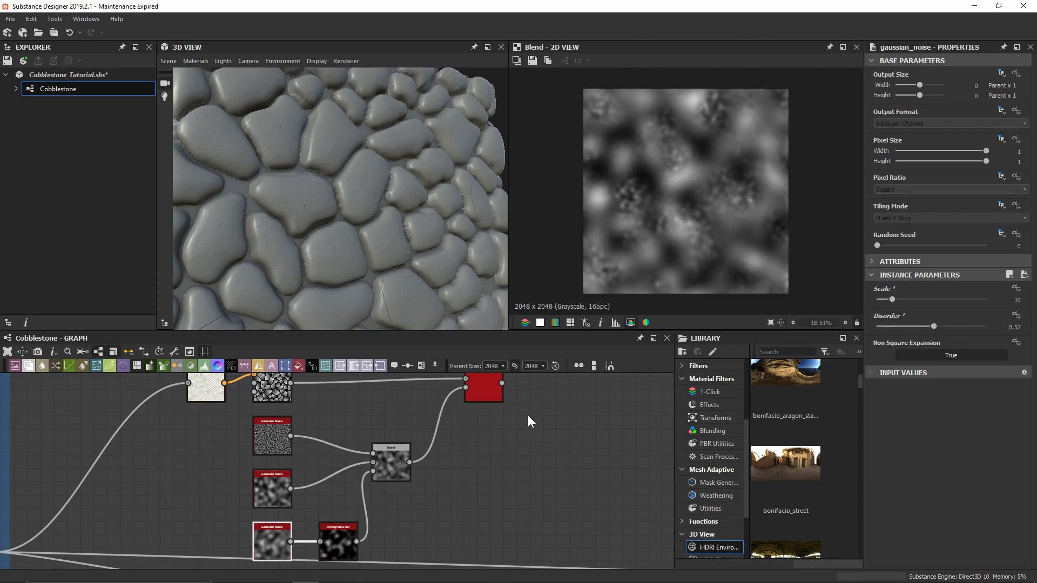
- Preview the Slope Blur Grayscale node and set its Samples to 32 and Intensity to about 0.71
middle_click_drag(527, 416, 495, 458)
left_click(448, 424)
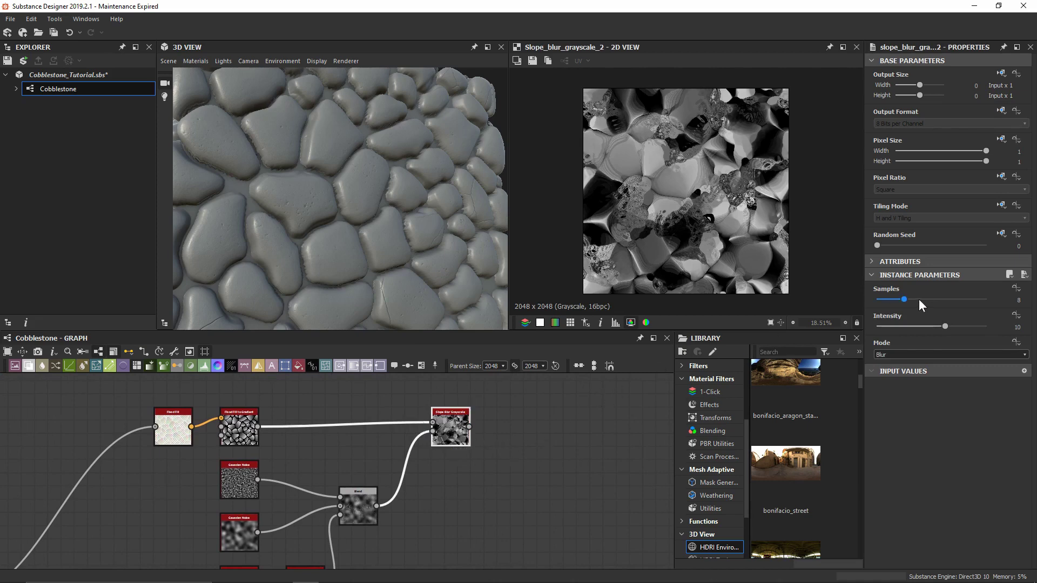
left_click_drag(919, 299, 987, 299)
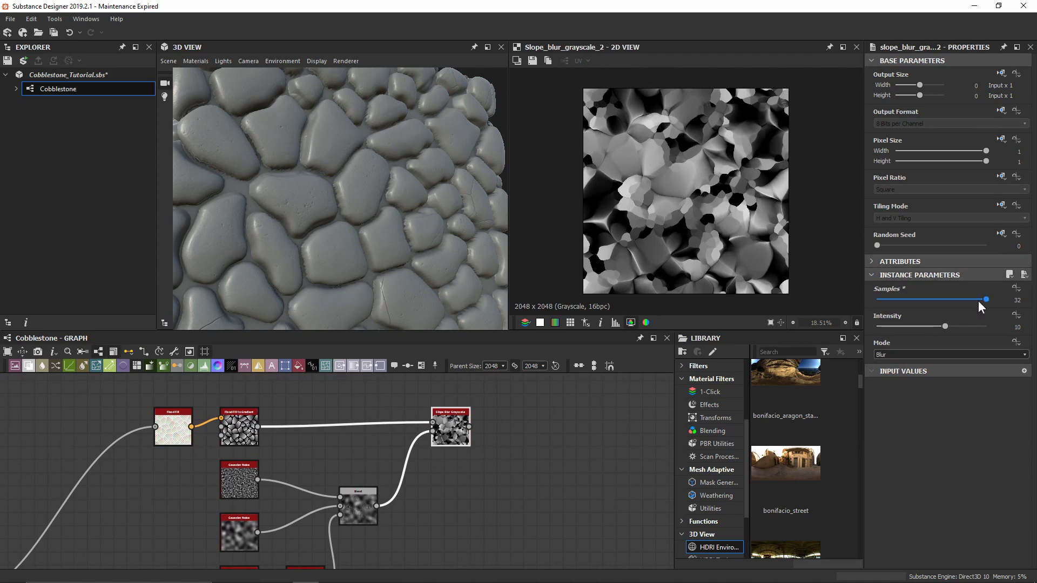
left_click_drag(943, 325, 882, 325)
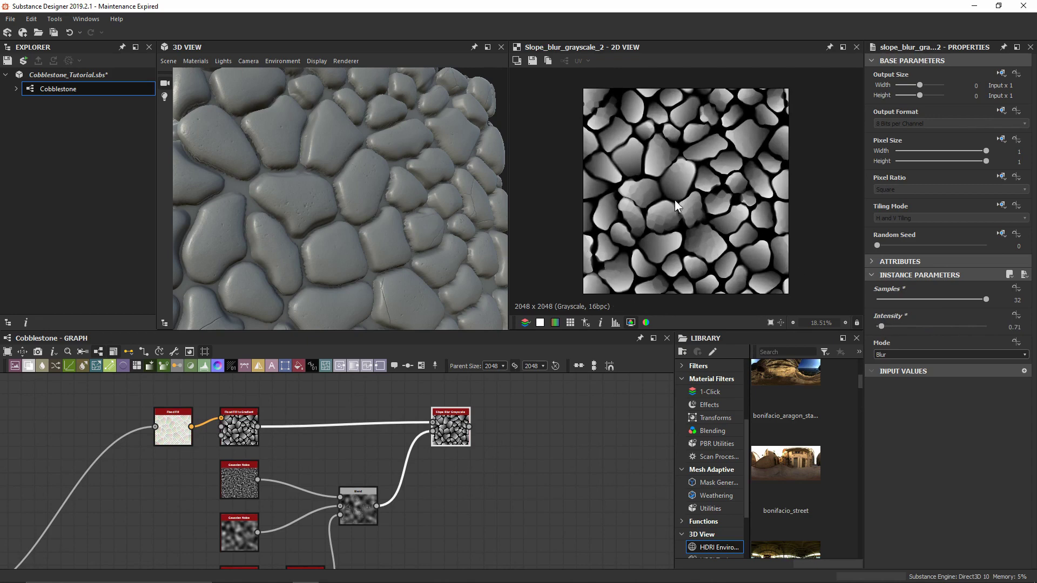
scroll(663, 196, "up", 3)
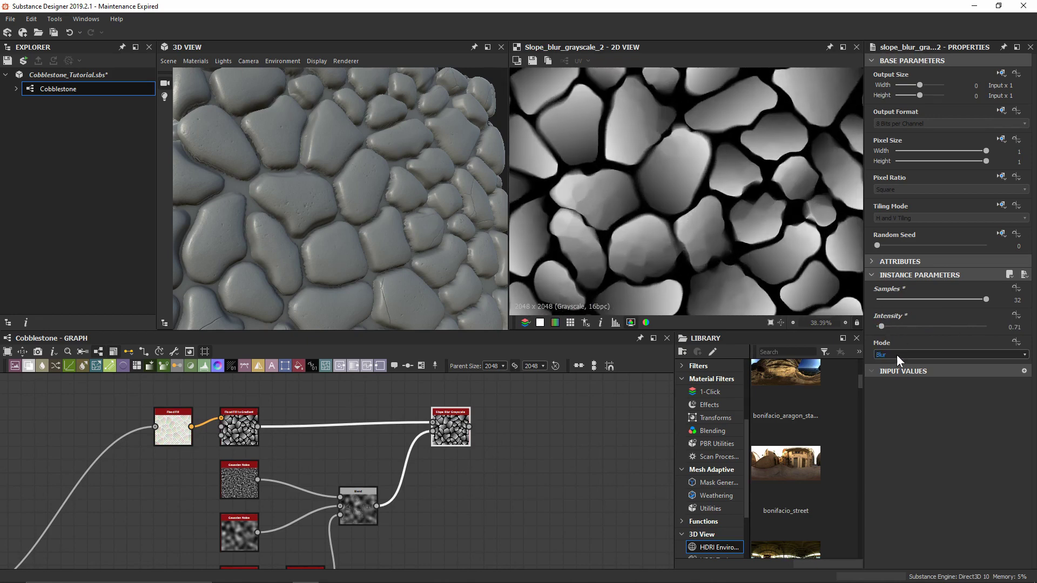
- Change the Slope Blur Grayscale's Mode to Min and check the stone edges in its preview
left_click(897, 354)
left_click(897, 373)
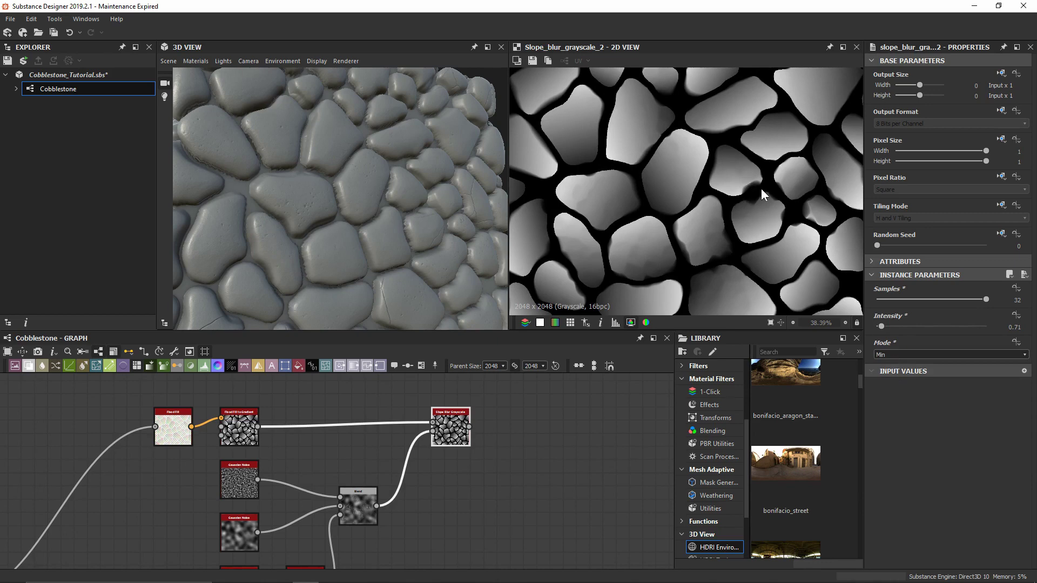
scroll(707, 182, "up", 1)
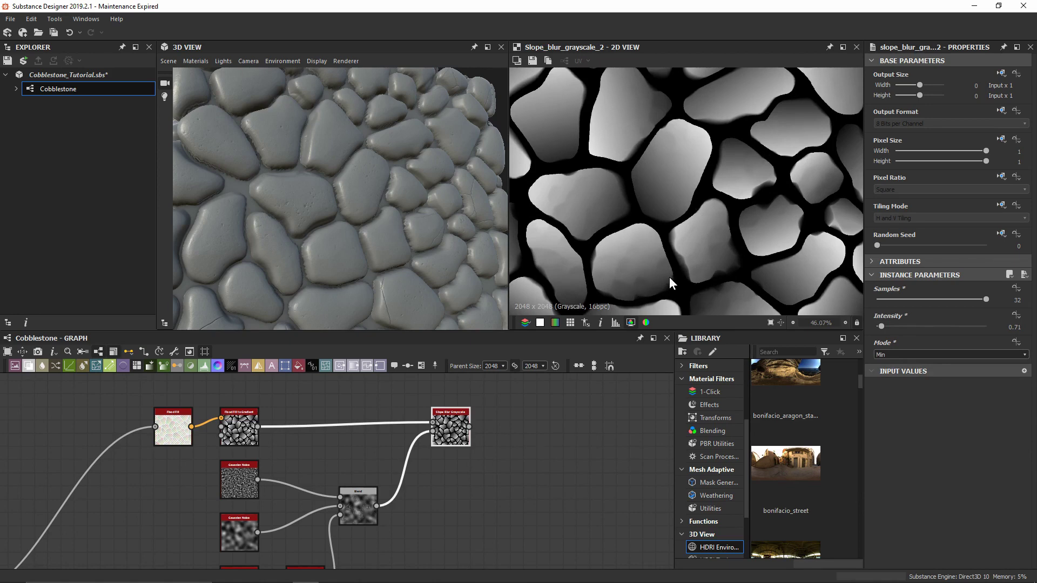
scroll(711, 192, "down", 2)
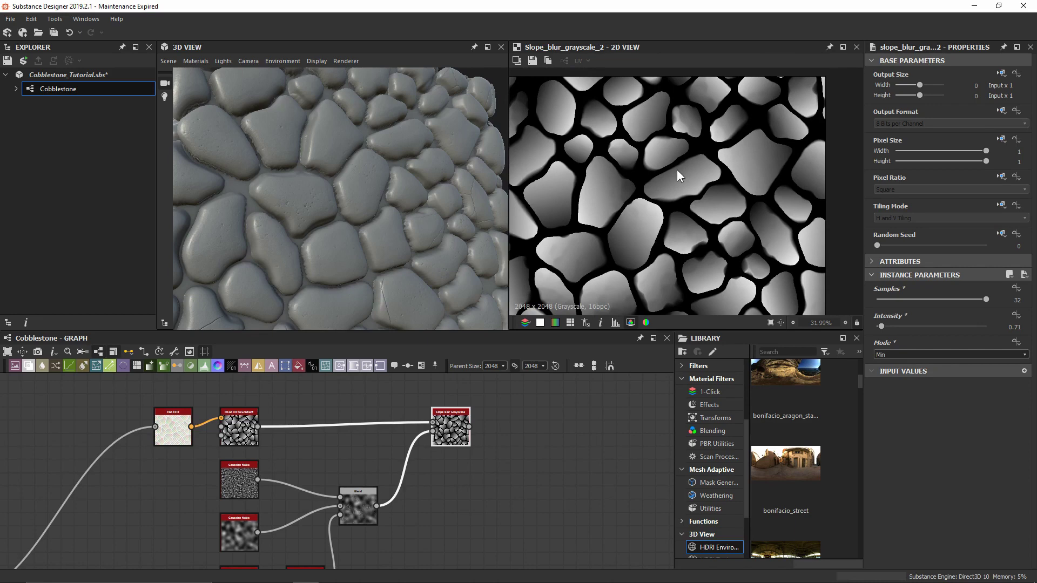
- Add a Blend node with the Slope Blur Grayscale as foreground and the framed group's cobblestone output as background
scroll(499, 428, "down", 2)
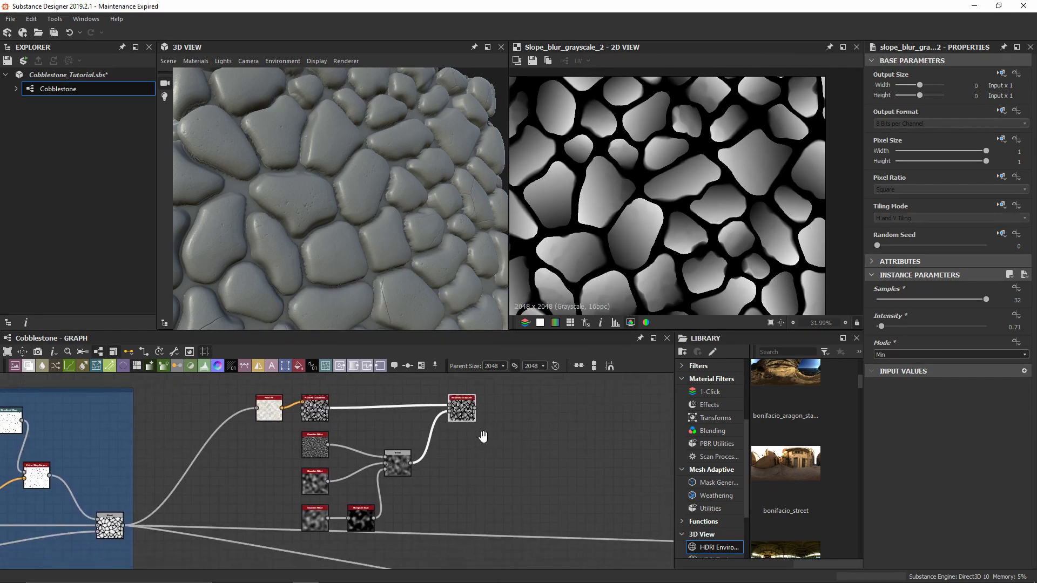
middle_click_drag(479, 430, 472, 404)
key("space")
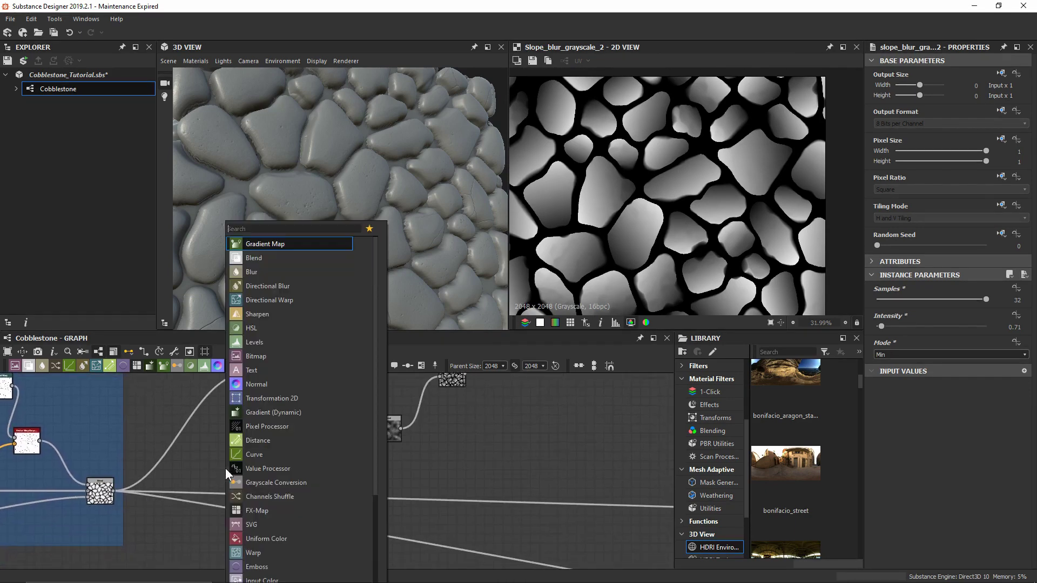
type("blend")
key("Return")
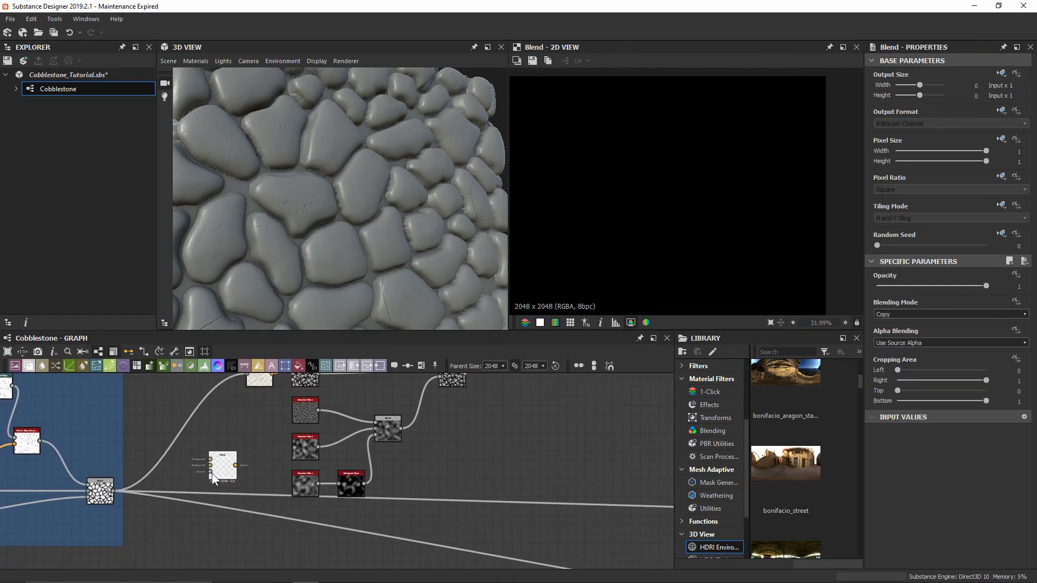
left_click_drag(114, 489, 500, 476)
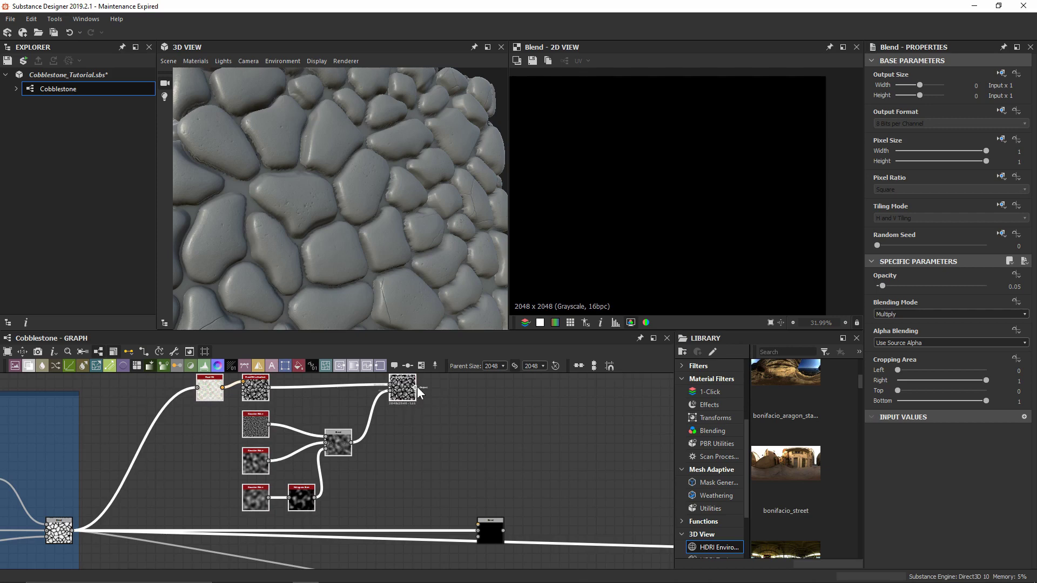
left_click_drag(416, 387, 481, 523)
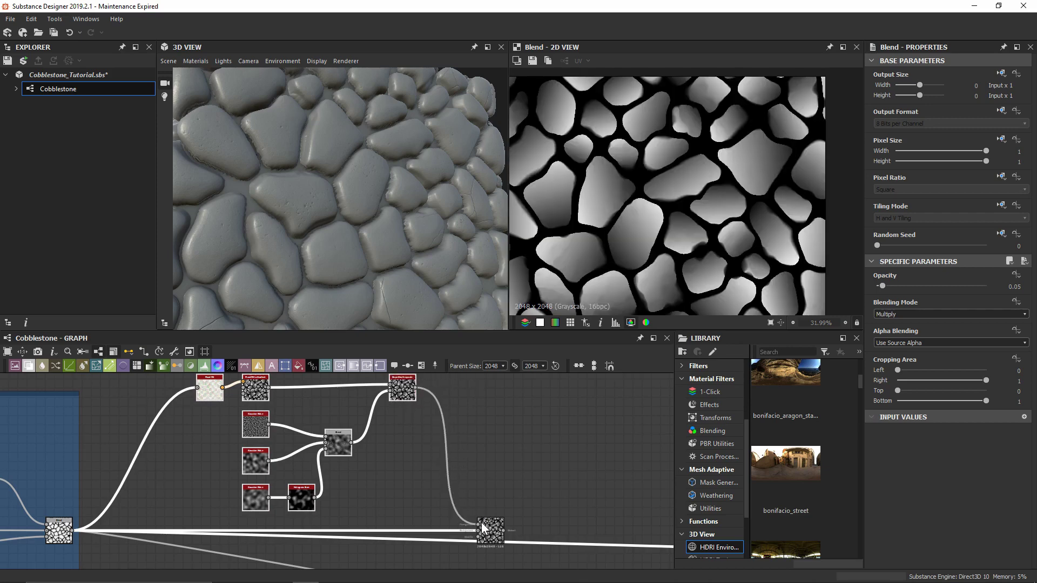
- Route the new Blend's output into the downstream nodes in place of the direct links from the framed cobblestone node
left_click(498, 523)
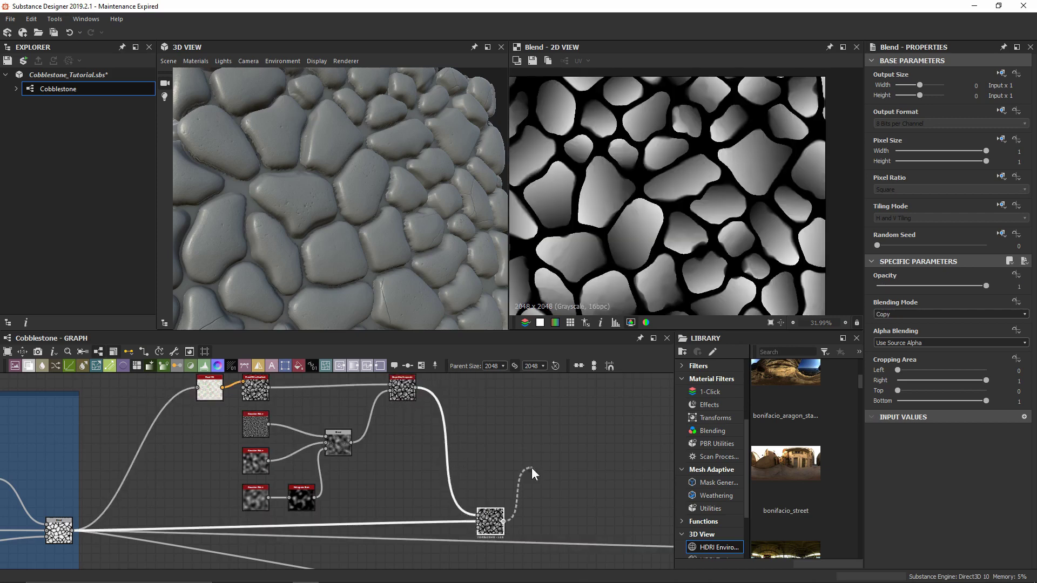
scroll(535, 472, "down", 2)
middle_click_drag(535, 472, 345, 422)
left_click_drag(346, 422, 312, 419)
middle_click_drag(312, 419, 433, 518)
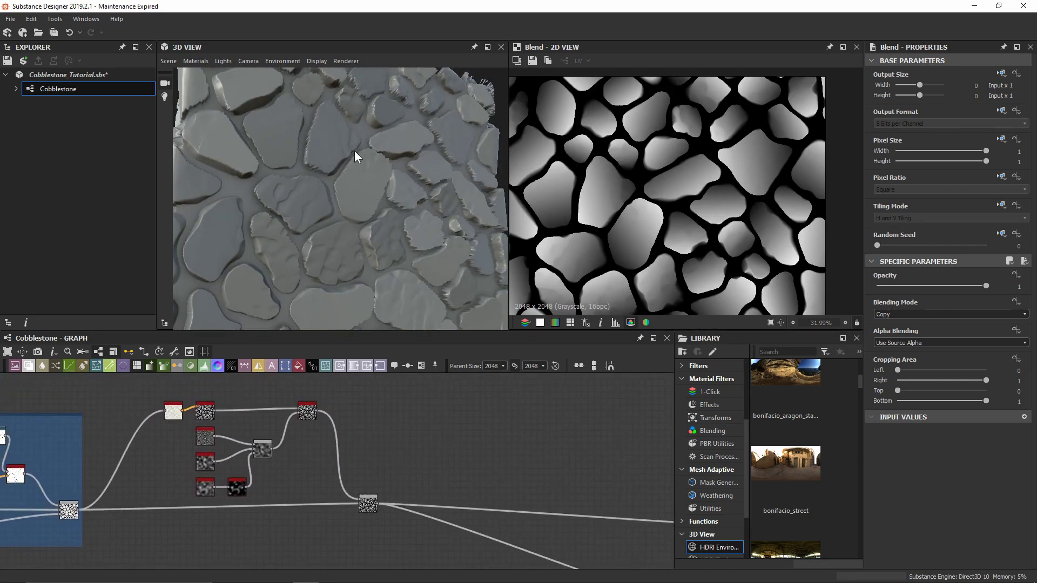
- Inspect the stones in 3D and set the new Blend's Blending Mode to Min (Darken)
left_click_drag(355, 151, 311, 169)
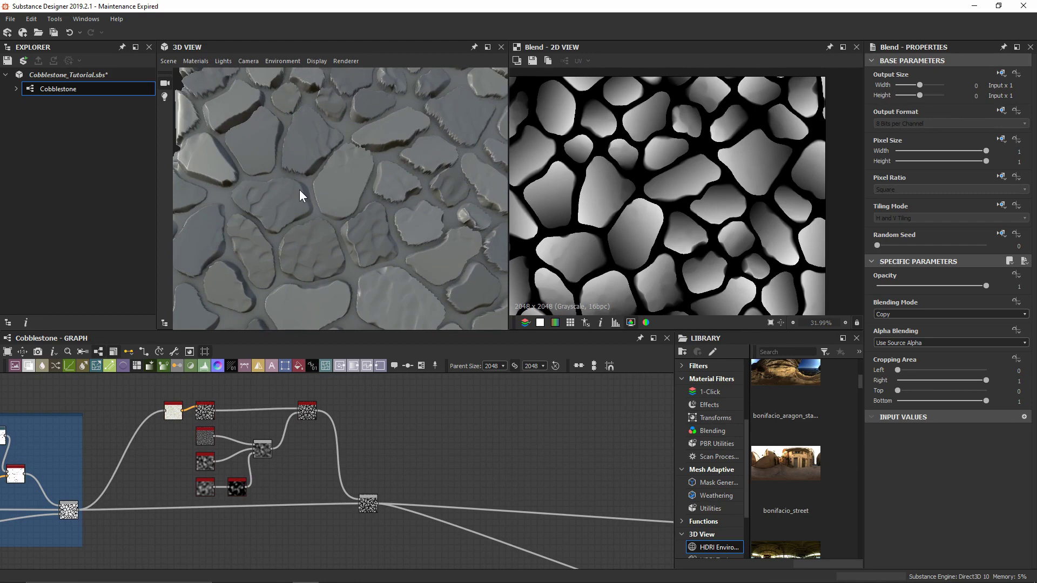
scroll(299, 191, "up", 3)
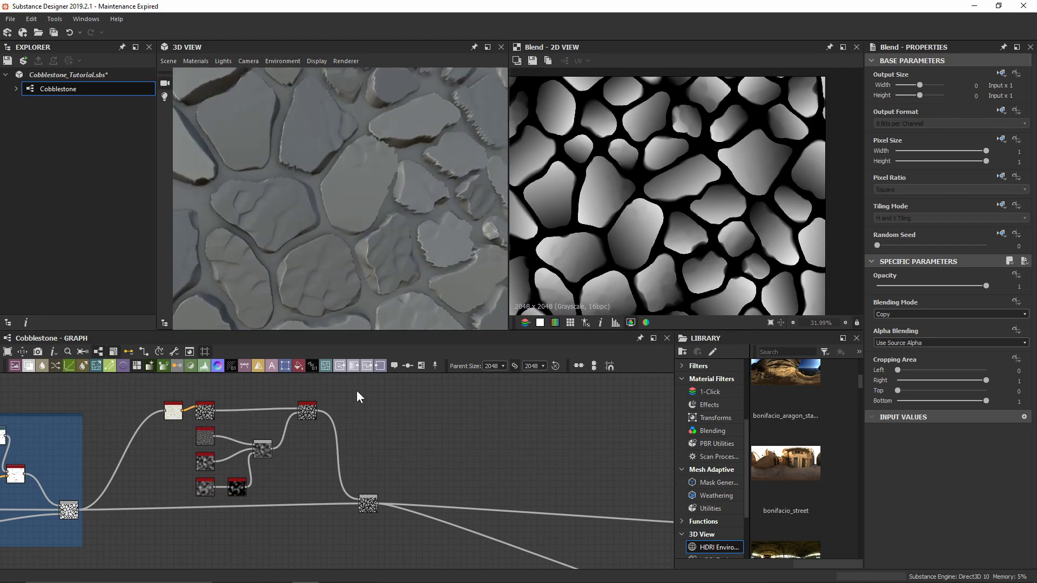
scroll(358, 473, "up", 5)
middle_click_drag(388, 509, 394, 467)
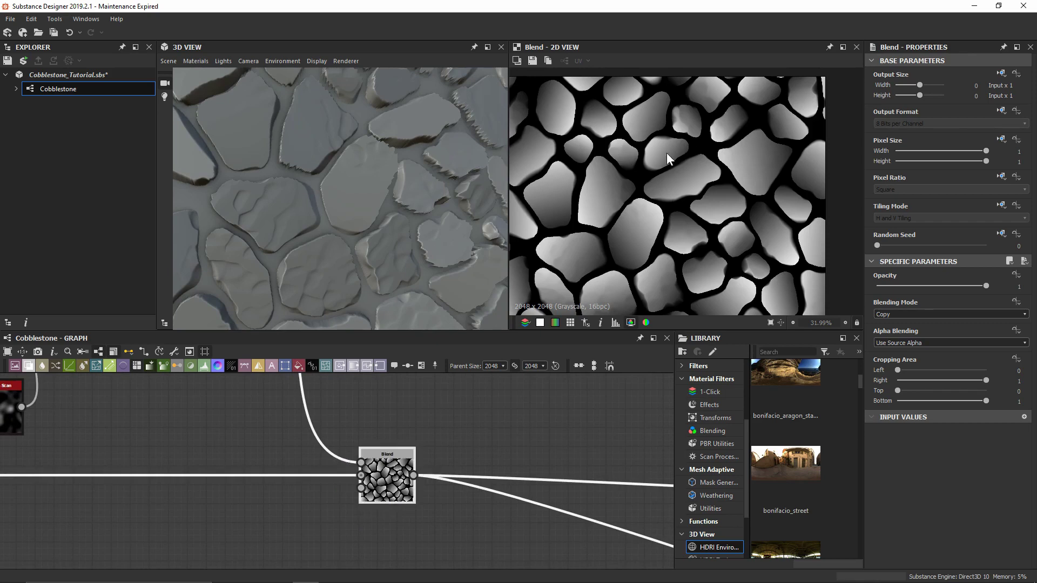
left_click(938, 313)
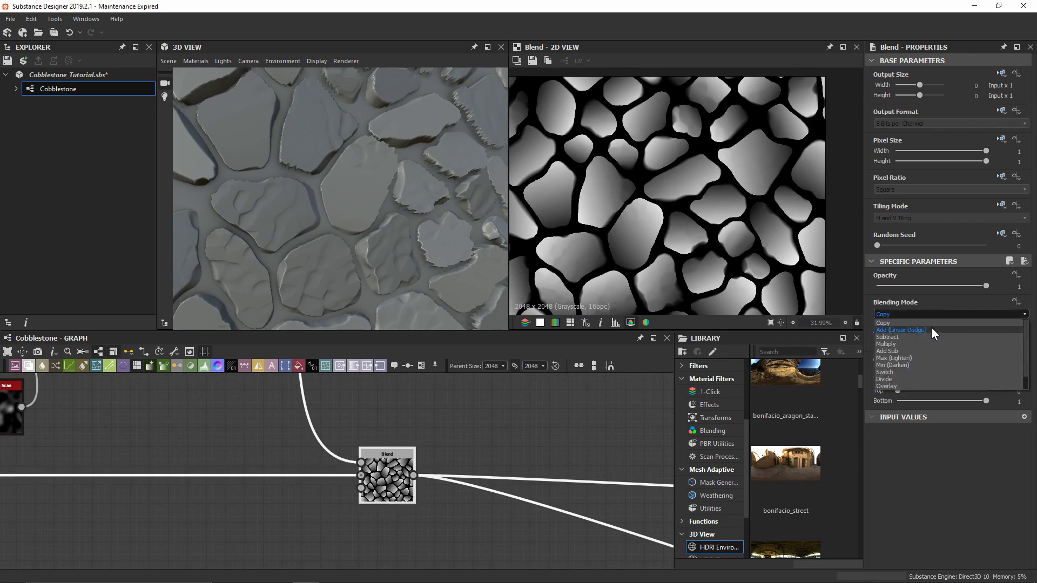
left_click(915, 366)
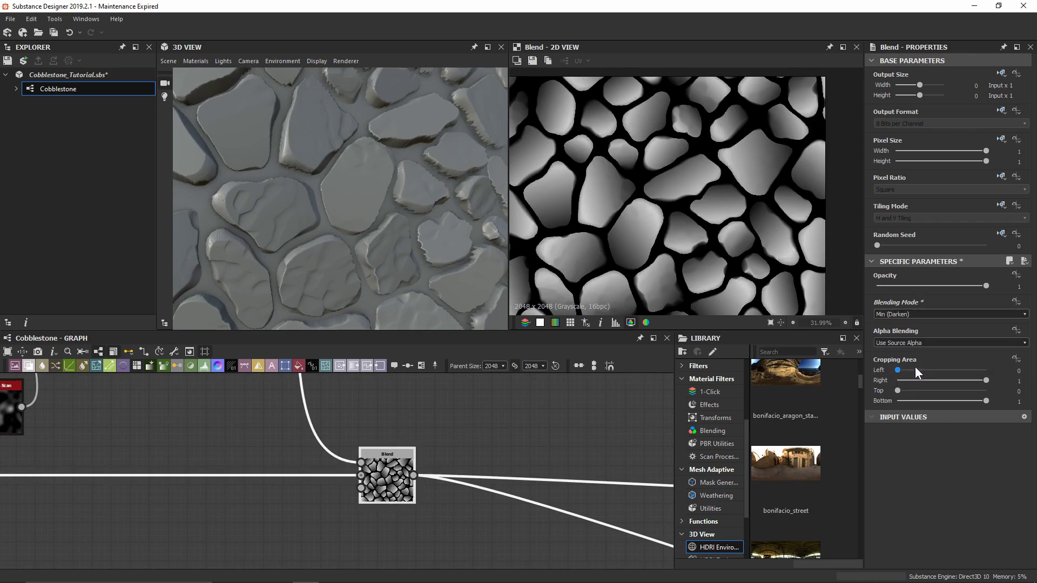
- Set the new Blend's Opacity to 0.5 and inspect the height variation on the 3D stones
left_click_drag(247, 198, 259, 200)
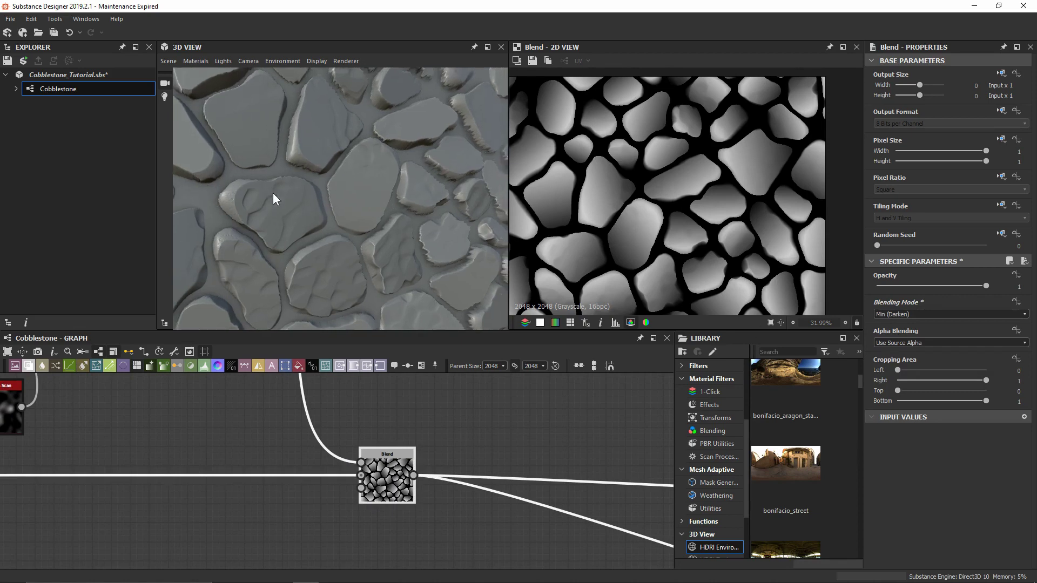
left_click(932, 286)
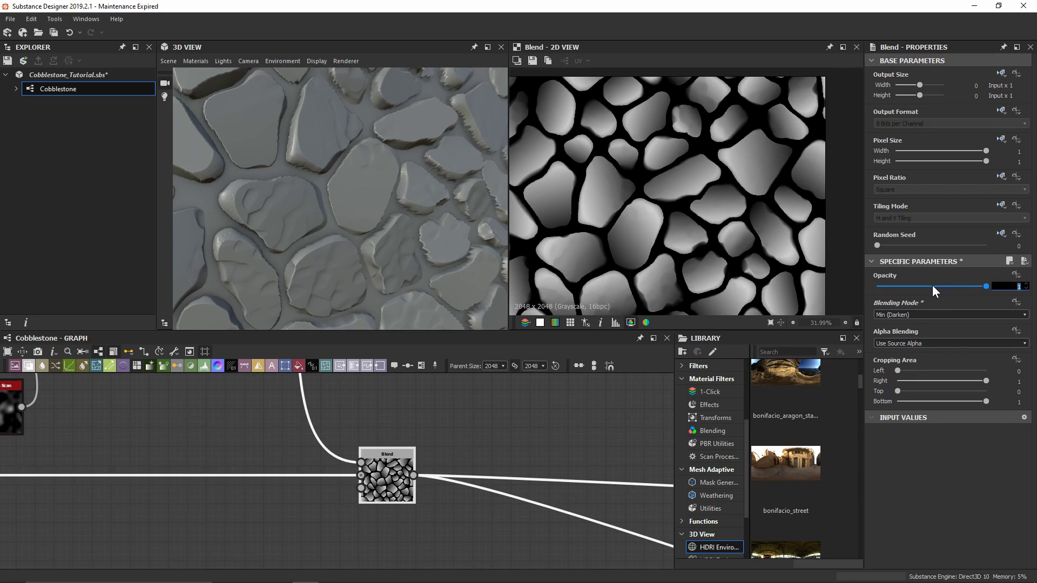
type(".5")
key("Return")
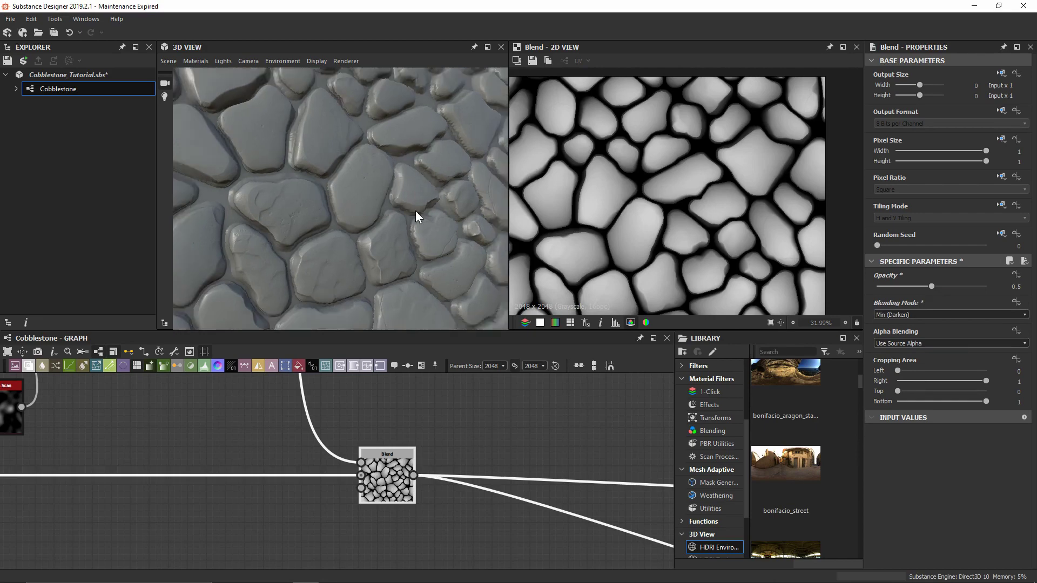
left_click_drag(416, 210, 292, 139)
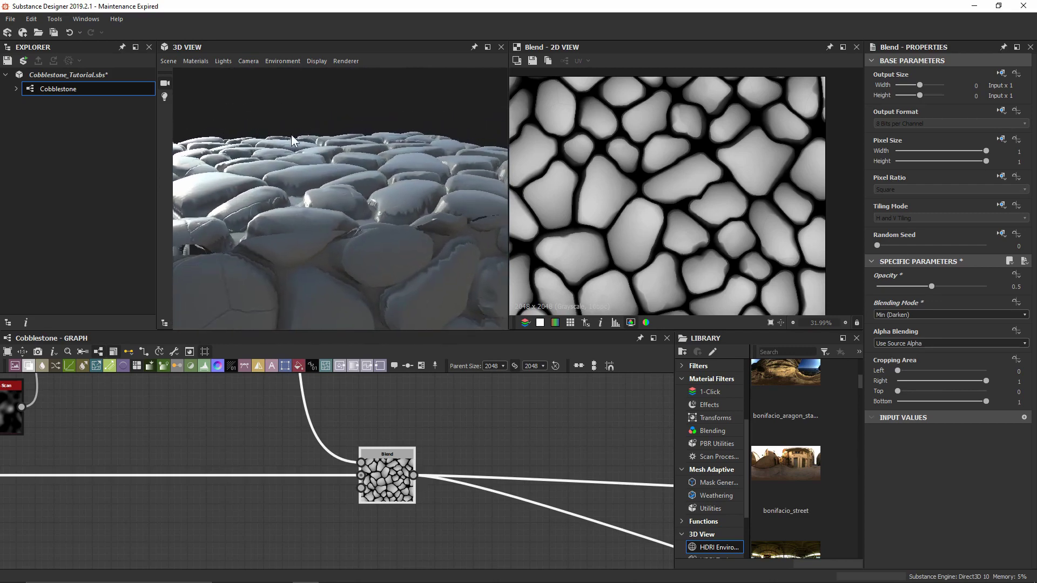
mouse_move(338, 180)
left_mouse_down()
mouse_move(309, 203)
mouse_move(277, 206)
mouse_move(305, 202)
mouse_move(352, 128)
mouse_move(293, 248)
mouse_move(337, 221)
mouse_move(374, 154)
mouse_move(370, 190)
mouse_move(380, 163)
mouse_move(406, 144)
mouse_move(372, 180)
mouse_move(339, 183)
left_mouse_up()
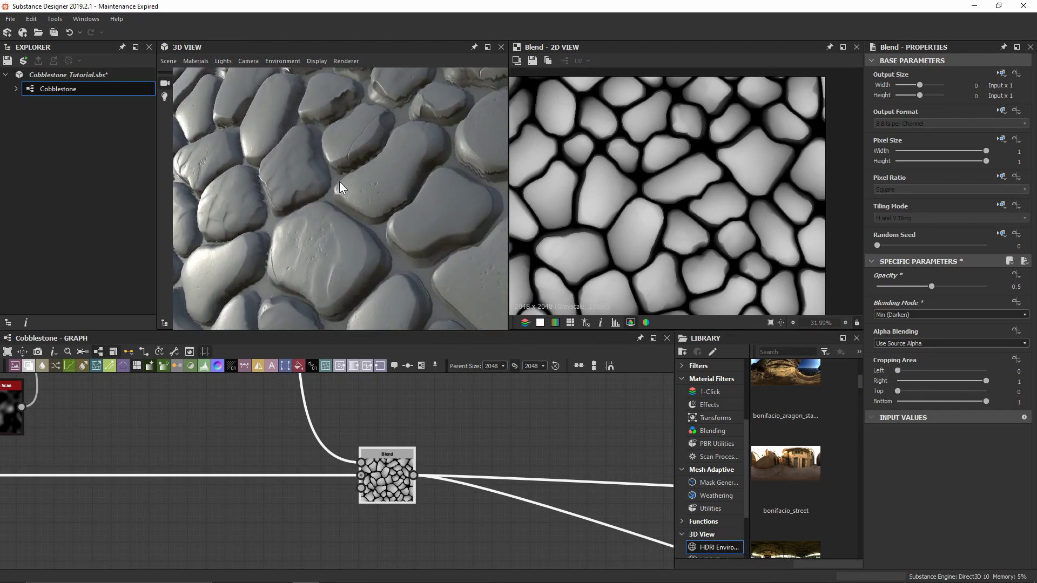
mouse_move(351, 229)
left_mouse_down()
mouse_move(396, 211)
mouse_move(358, 220)
mouse_move(375, 209)
left_mouse_up()
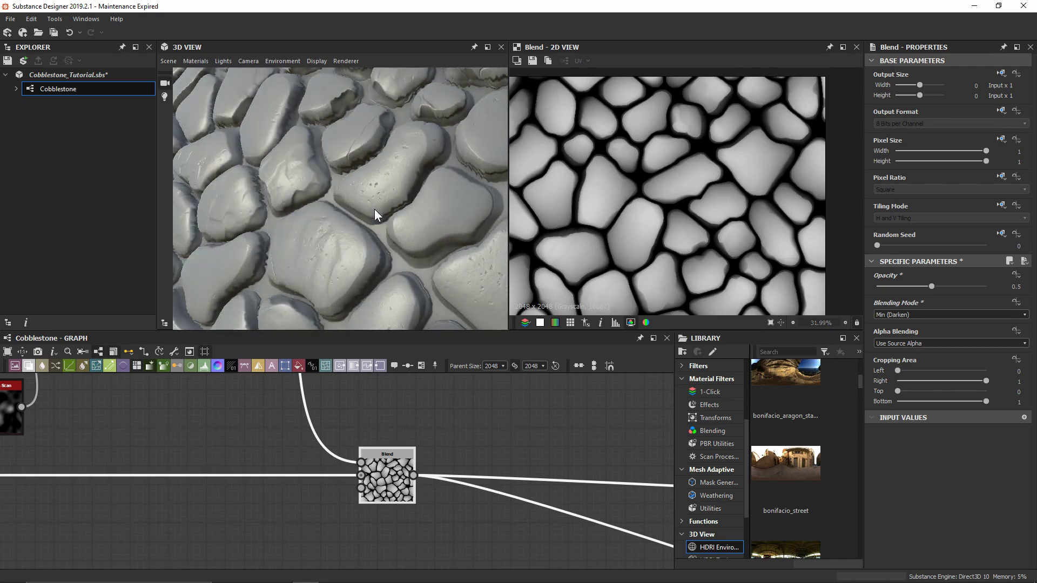
- Set the default 3D material's Tessellation Factor to 8 and inspect the stones under different lighting
mouse_move(332, 181)
left_mouse_down()
mouse_move(339, 198)
mouse_move(323, 129)
left_mouse_up()
left_click(189, 66)
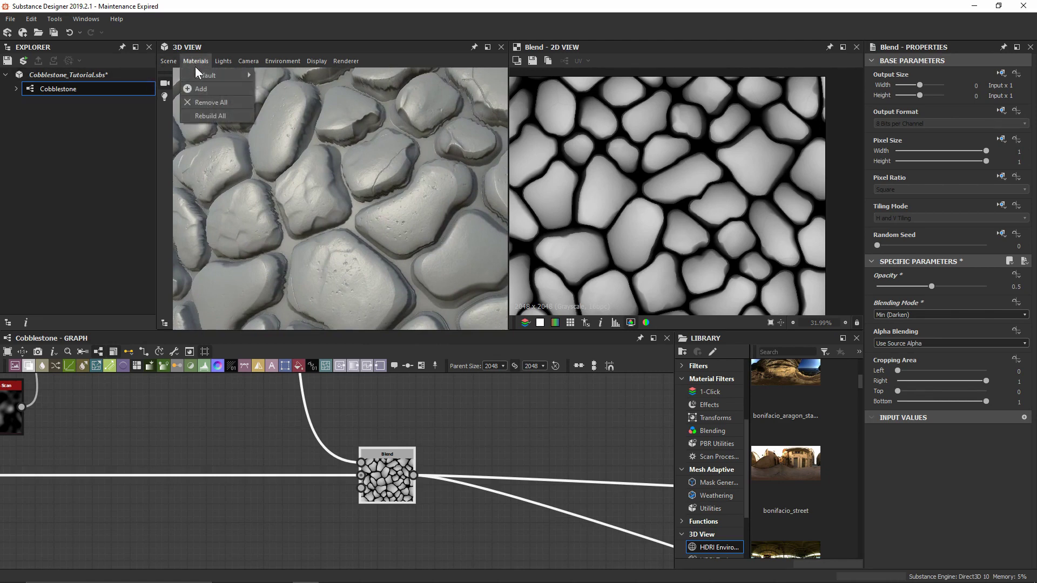
mouse_move(205, 76)
left_click(275, 76)
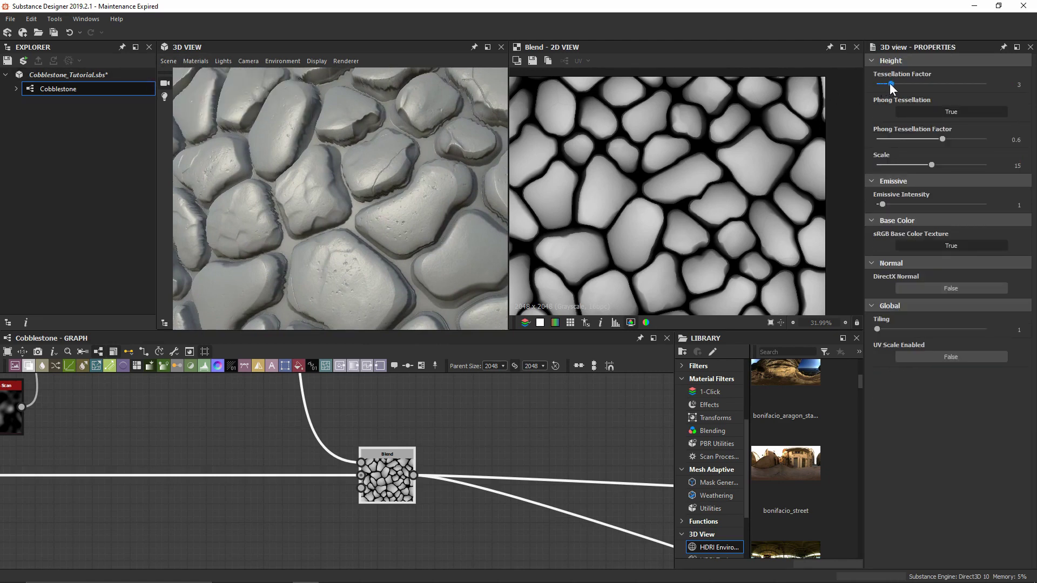
left_click_drag(889, 83, 914, 83)
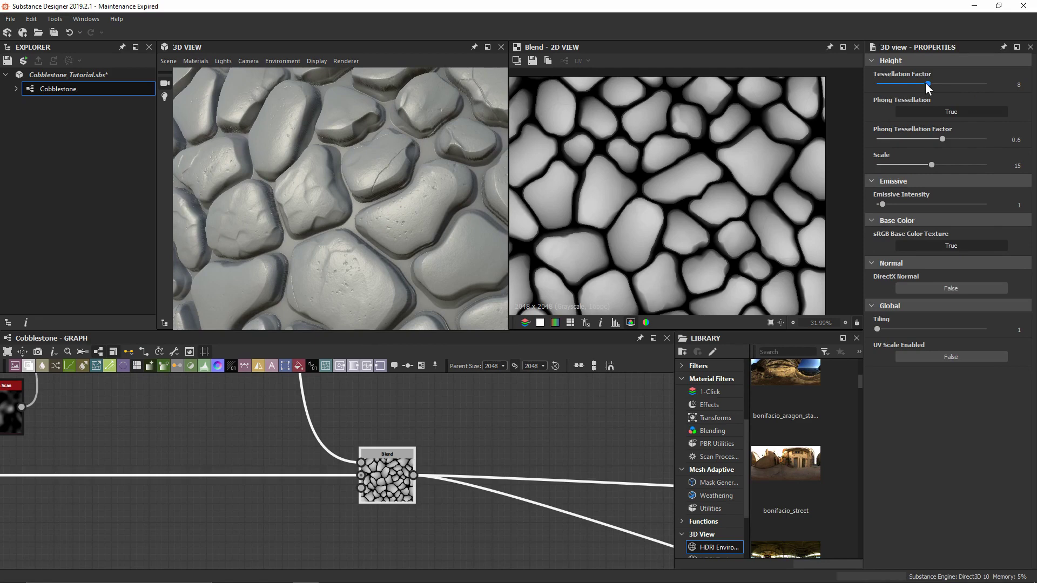
mouse_move(384, 197)
right_mouse_down("shift")
mouse_move(332, 229)
mouse_move(366, 222)
right_mouse_up("shift")
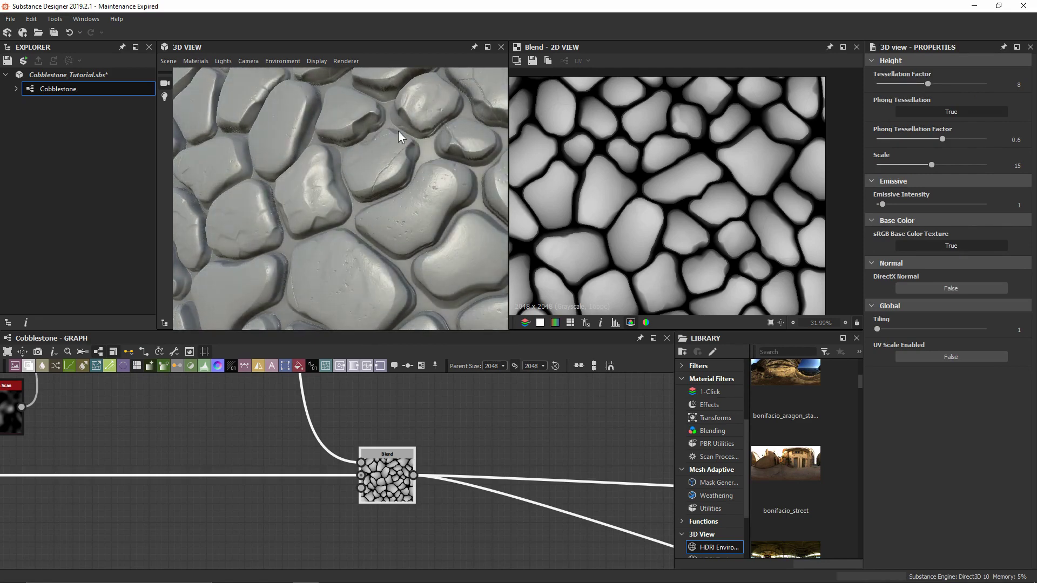
- Set the upper Gaussian Noise's Disorder to 0.37 and Scale to 47, and lower the Slope Blur Grayscale's Intensity slightly
middle_click_drag(196, 414, 330, 491)
left_click(143, 494)
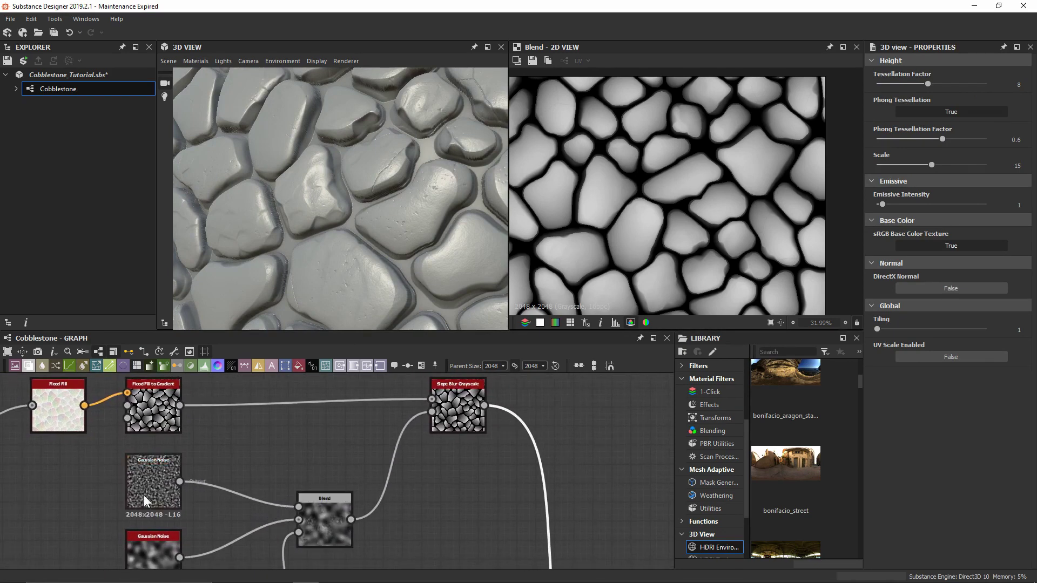
left_click_drag(937, 326, 916, 327)
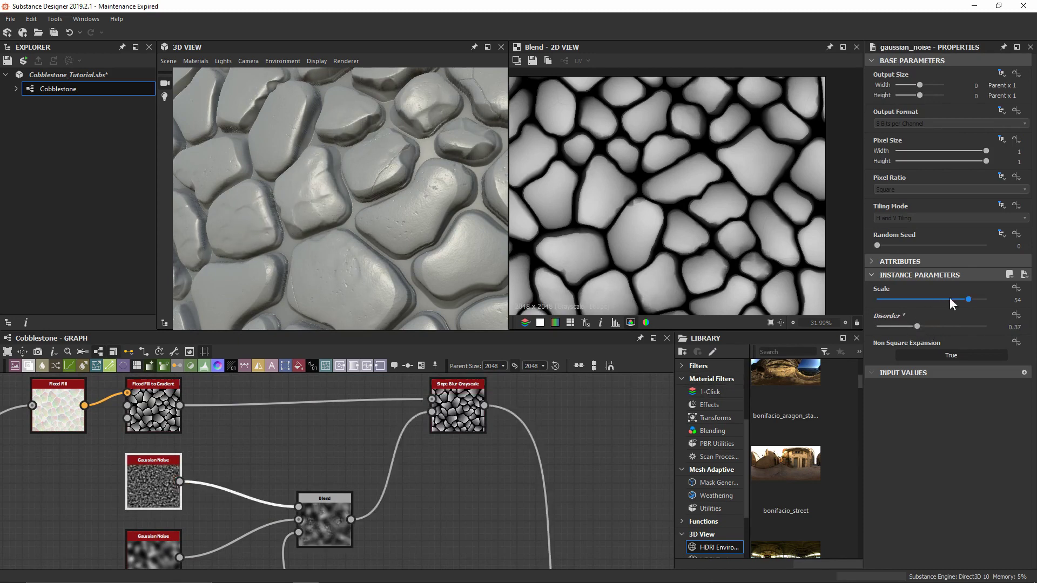
left_click_drag(968, 300, 957, 300)
double_click(458, 407)
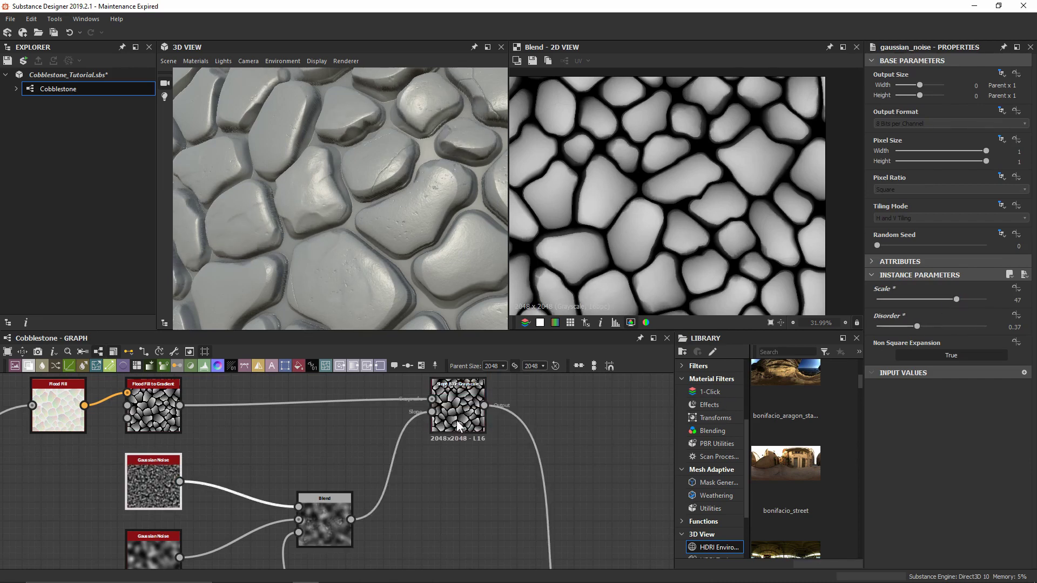
left_click_drag(886, 327, 880, 325)
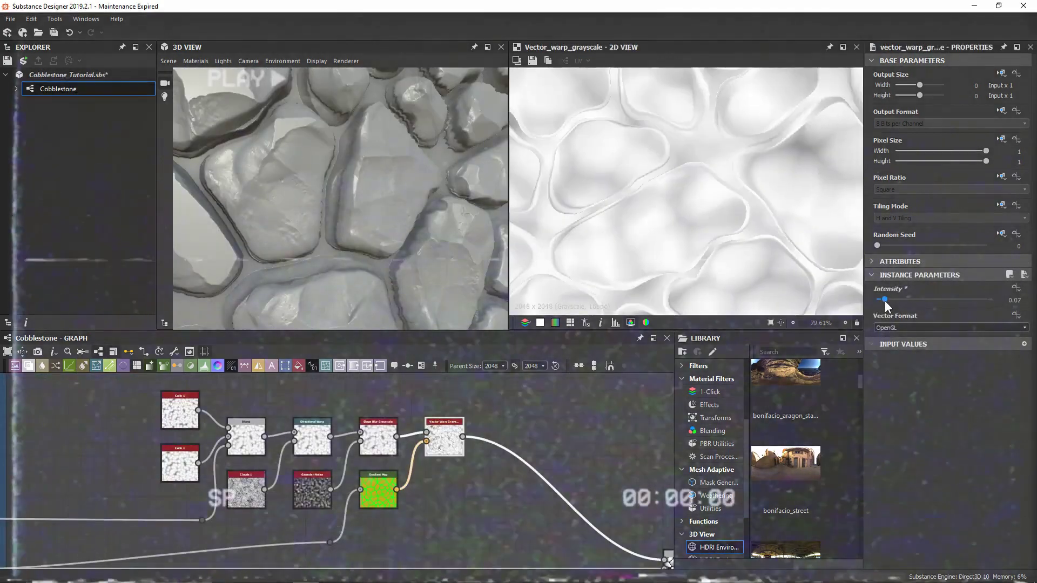
- Set the Vector Warp Grayscale's Intensity to 0.11 and inspect its effect on the 3D stones
left_click_drag(885, 300, 888, 301)
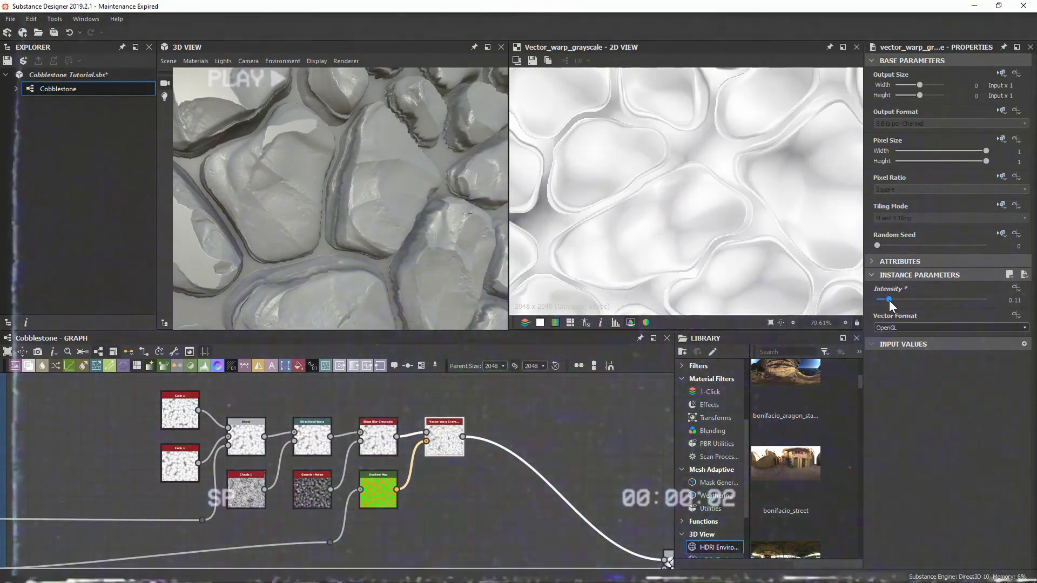
scroll(373, 187, "down", 3)
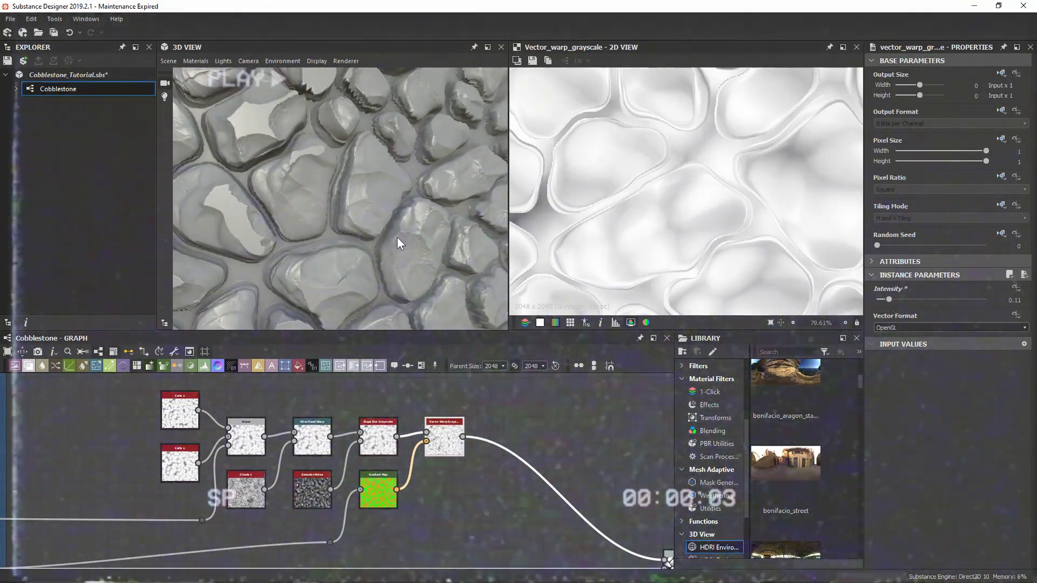
scroll(394, 232, "down", 3)
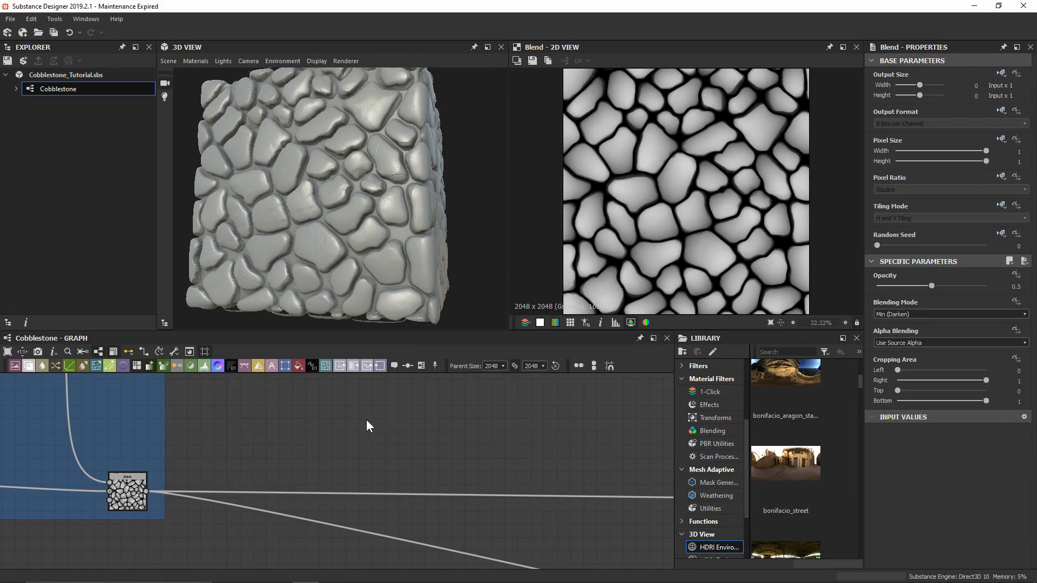
- Add a Cells 1 node in the empty area beyond the Angle Variation frame and duplicate it below the original
key("space")
type("cell")
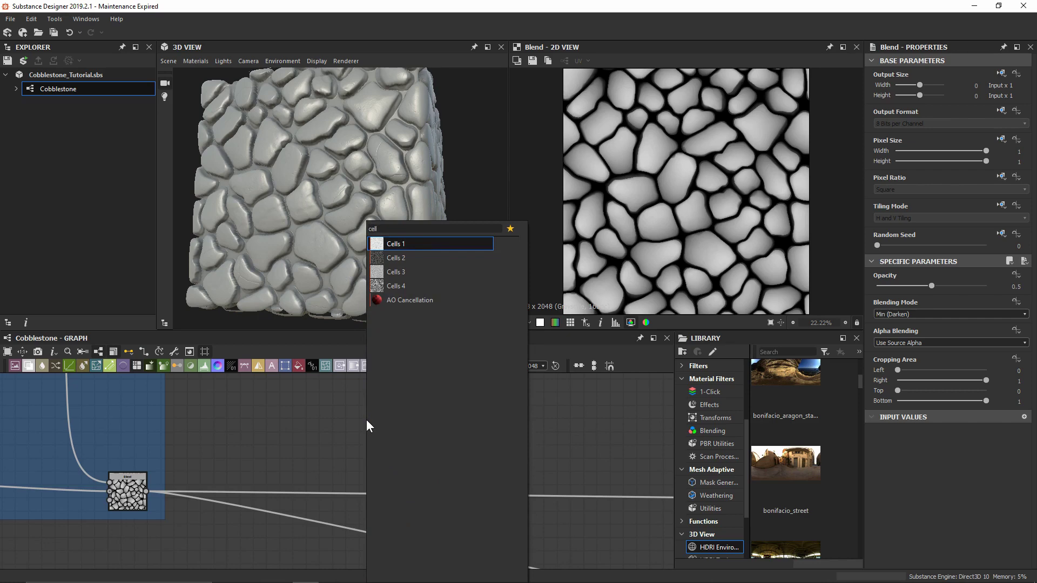
key("Return")
middle_click_drag(406, 411, 305, 467)
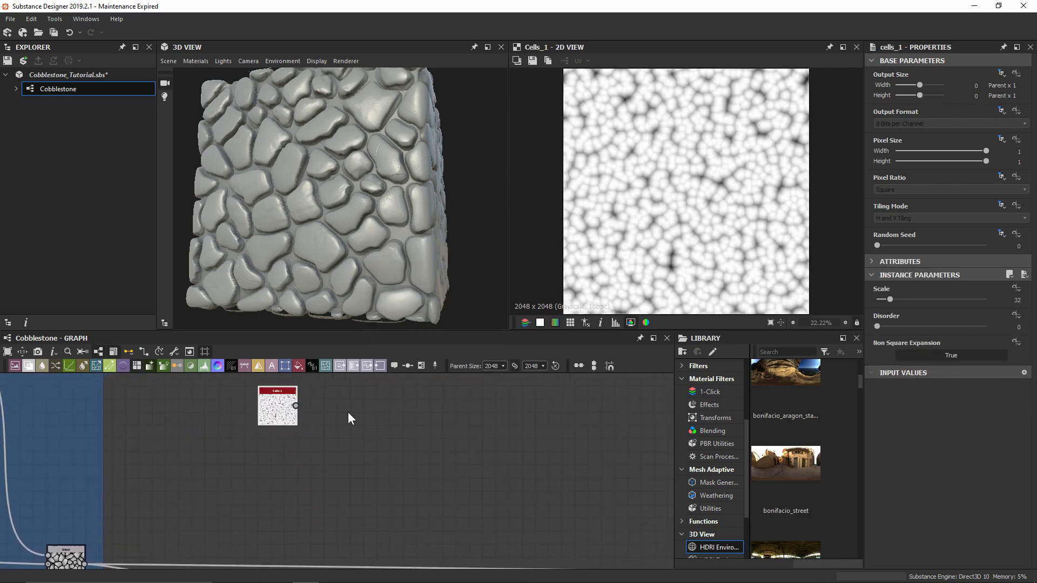
key("ctrl+d")
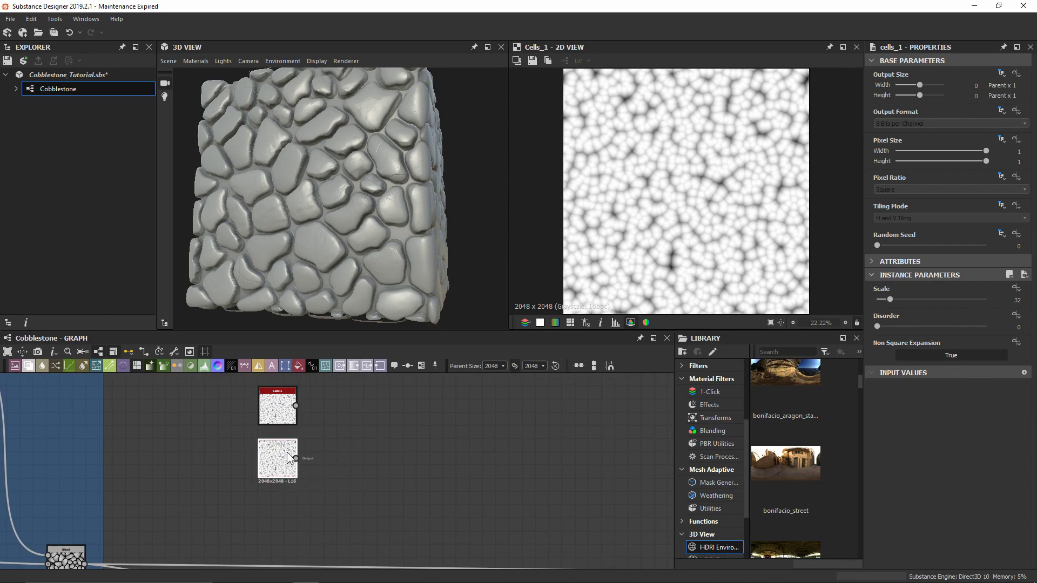
- Set the upper Cells 1 node's Scale to 20 with raised Disorder, and the lower one's Scale to 16 and Disorder to 0.42
scroll(254, 390, "up", 3)
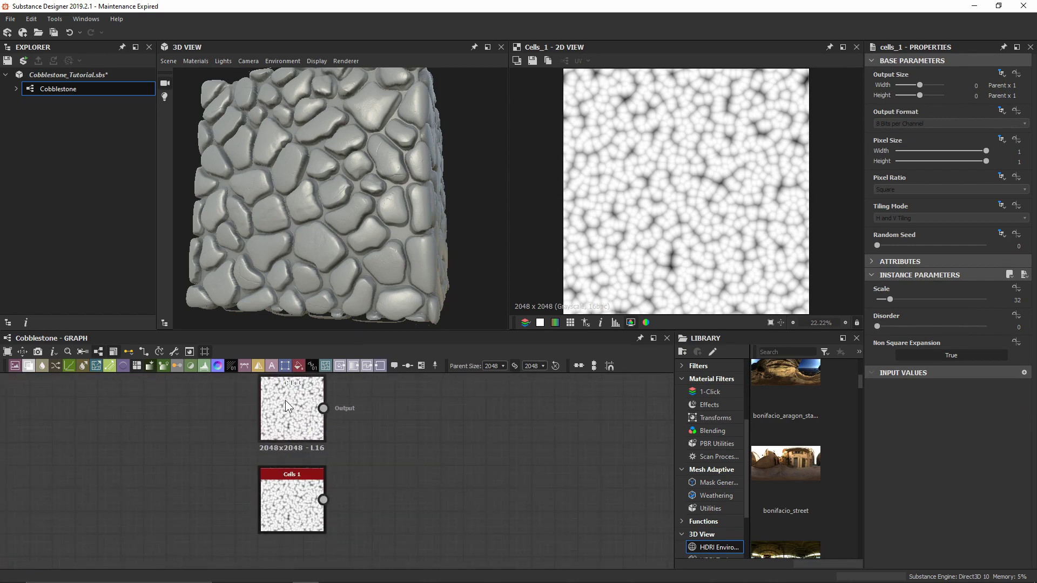
middle_click_drag(324, 406, 288, 416)
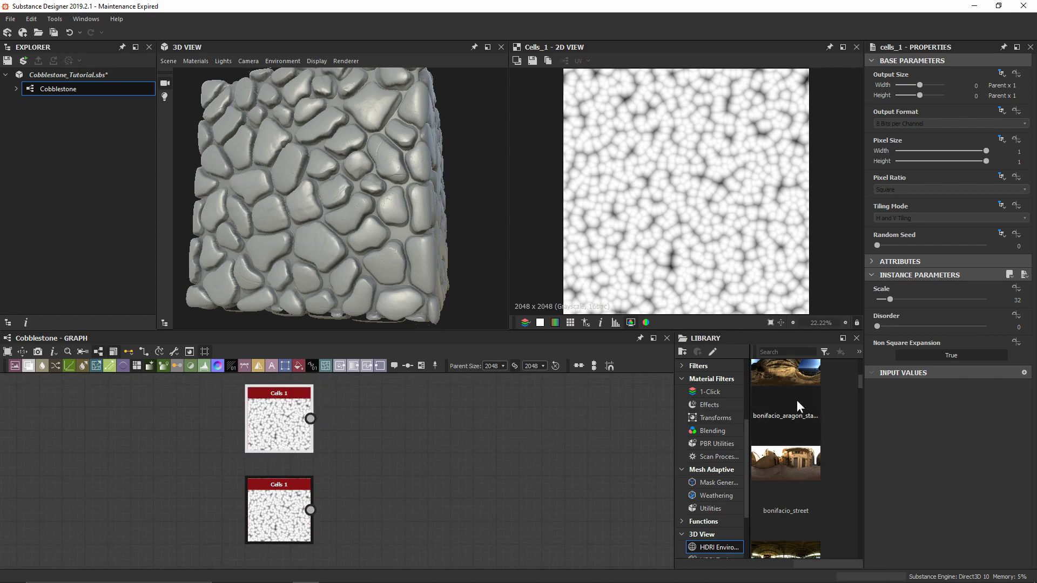
left_click(887, 298)
type("20")
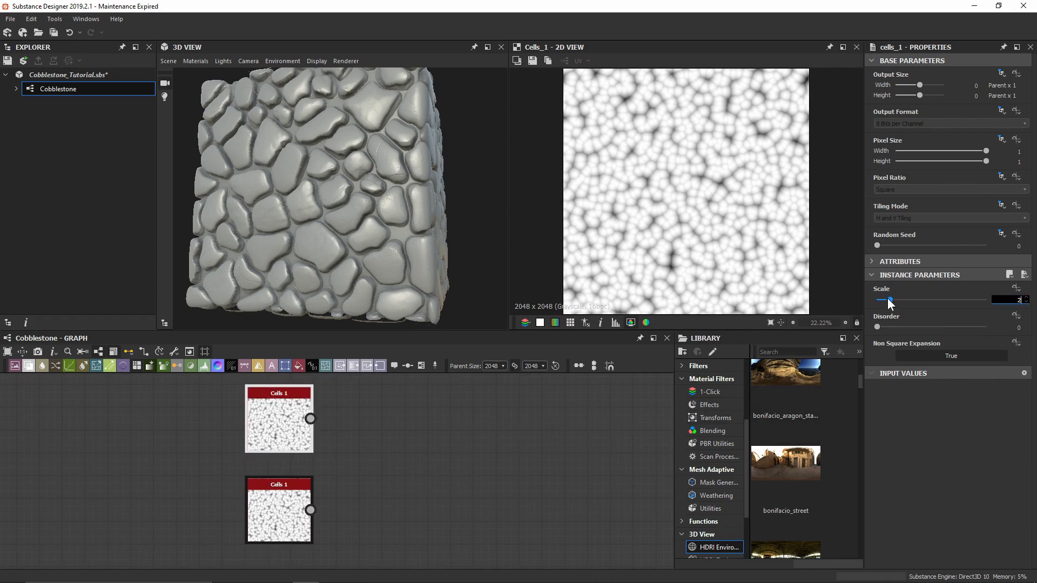
key("Return")
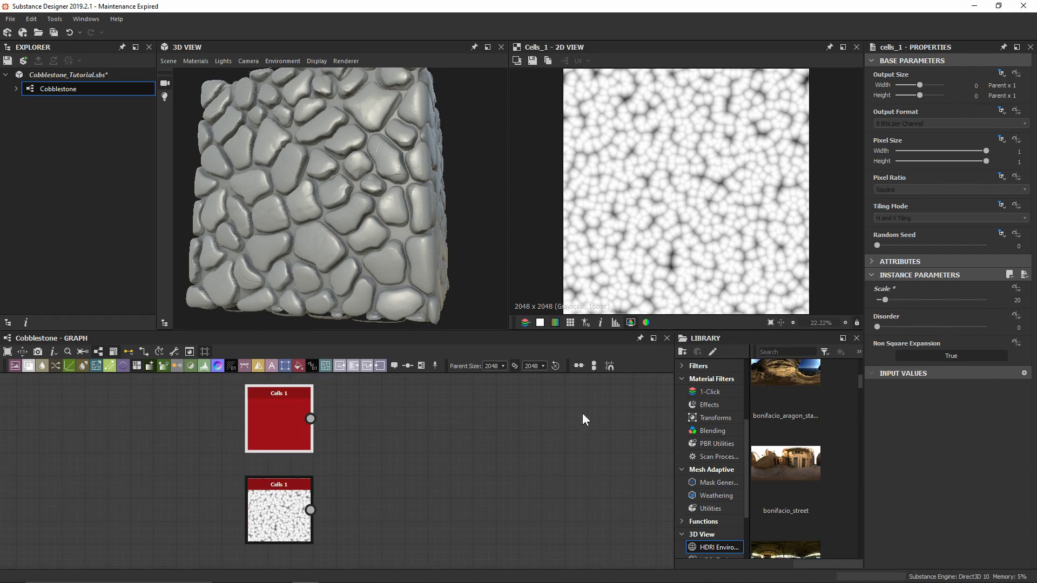
left_click(922, 326)
left_click(290, 498)
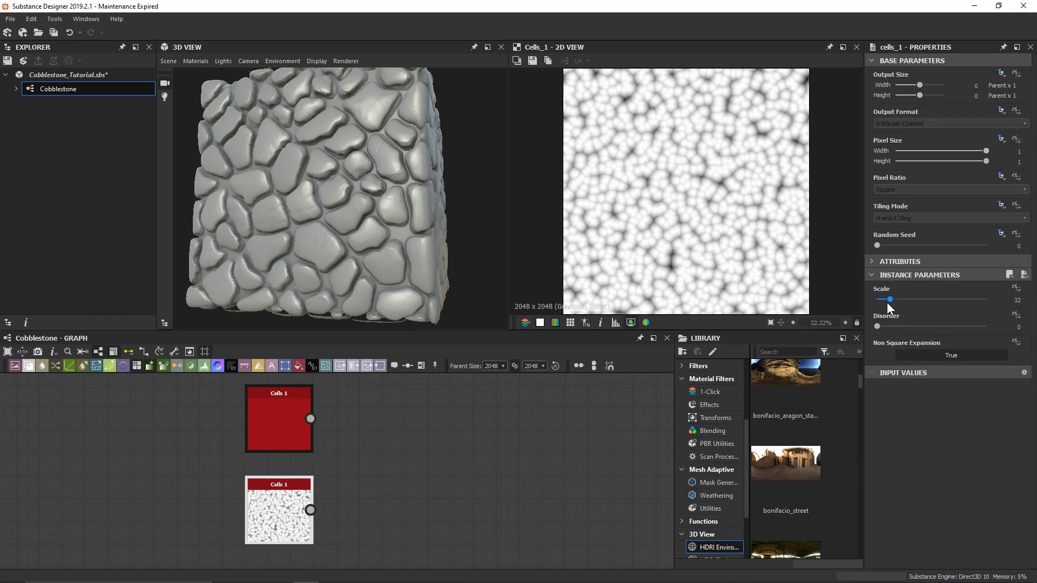
left_click_drag(886, 302, 922, 324)
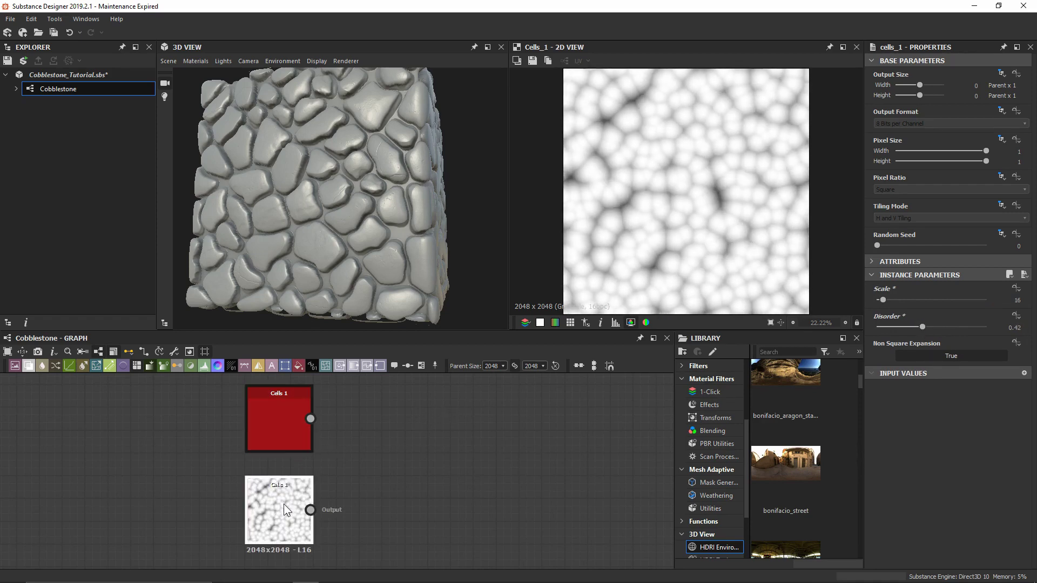
- Add a Blend node with the upper Cells 1 as foreground and the lower Cells 1 as background
key("space")
key("Down")
key("Return")
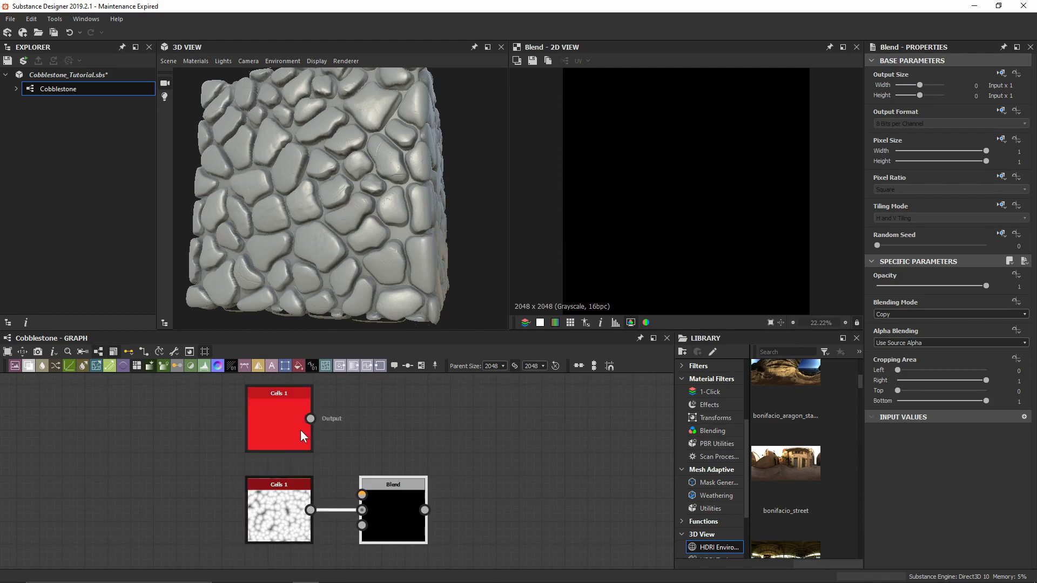
left_click_drag(310, 418, 384, 464)
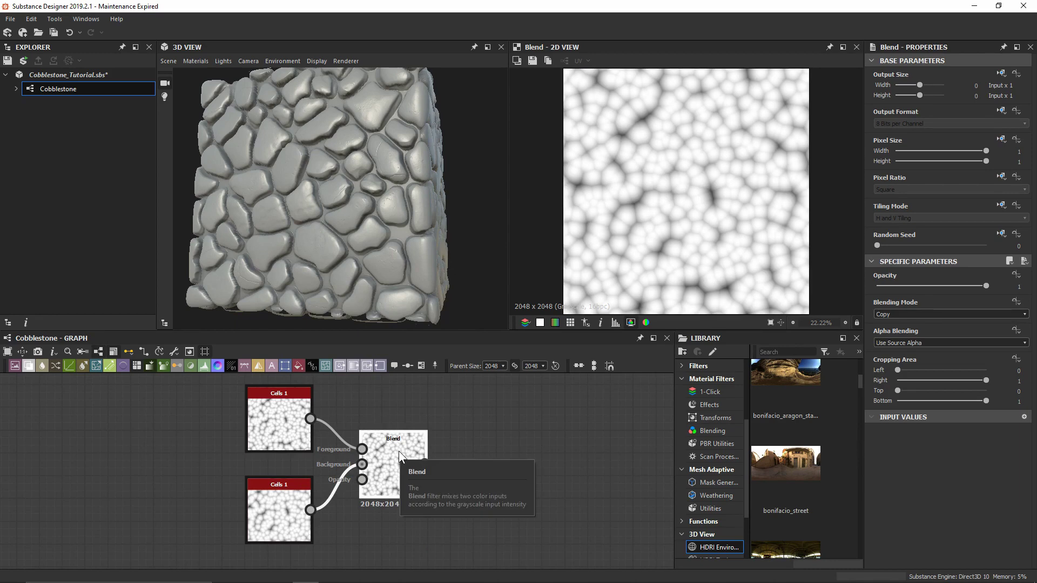
- Mask the cells Blend with the Angle Variation frame's Histogram Scan as Opacity input, route the link through a dot below, and preview the Blend
scroll(338, 452, "down", 3)
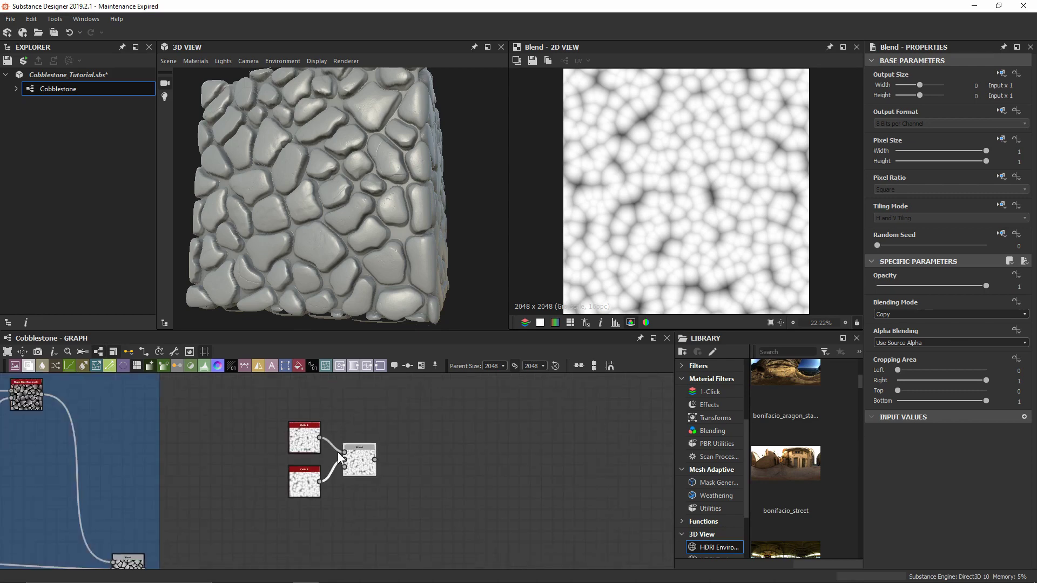
scroll(324, 459, "down", 2)
middle_click_drag(202, 484, 384, 475)
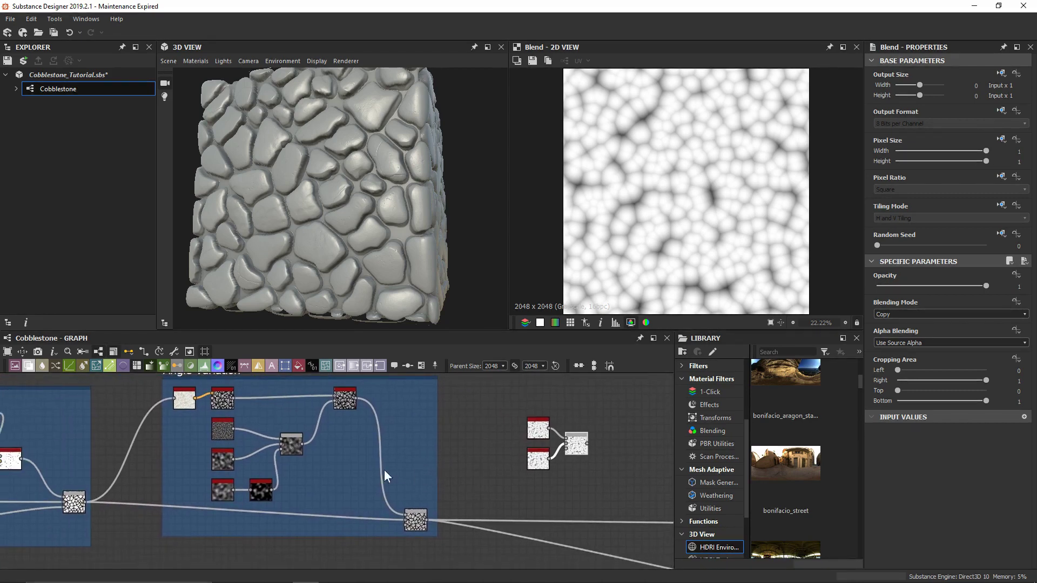
left_click_drag(271, 489, 572, 452)
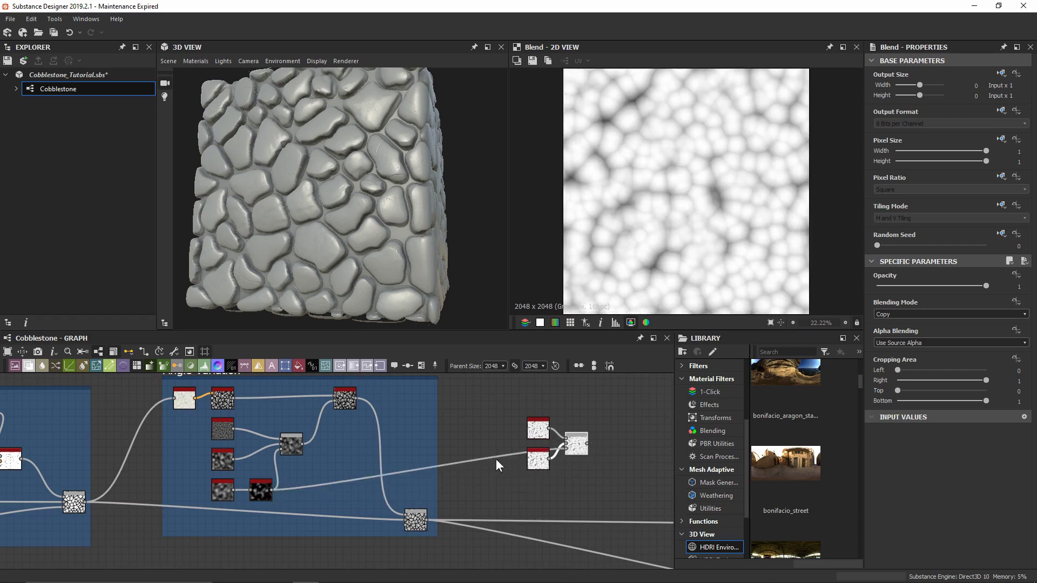
double_click(471, 462)
left_click_drag(470, 462, 552, 492)
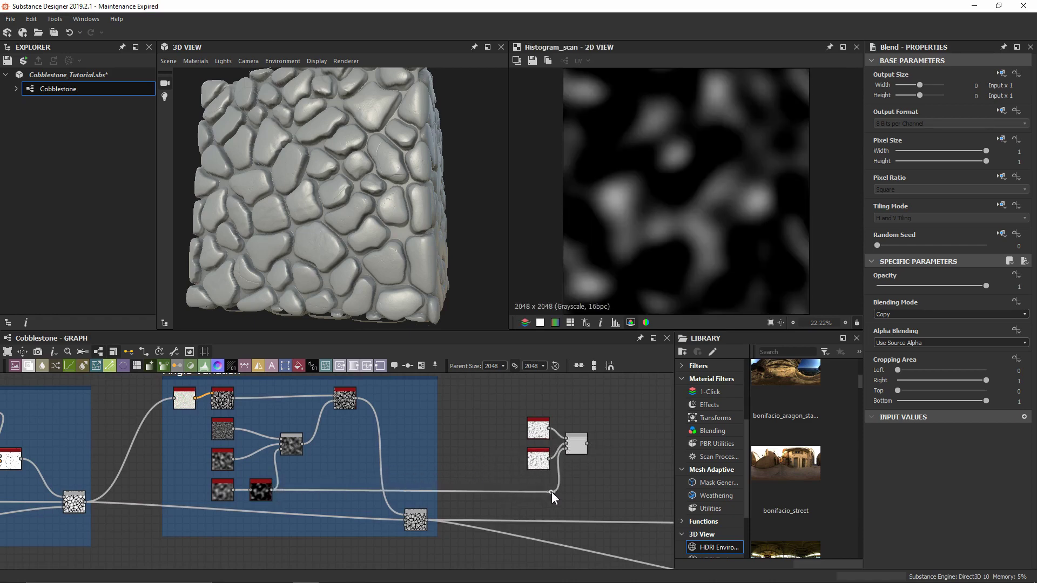
middle_click_drag(552, 492, 465, 479)
scroll(462, 472, "up", 4)
double_click(458, 465)
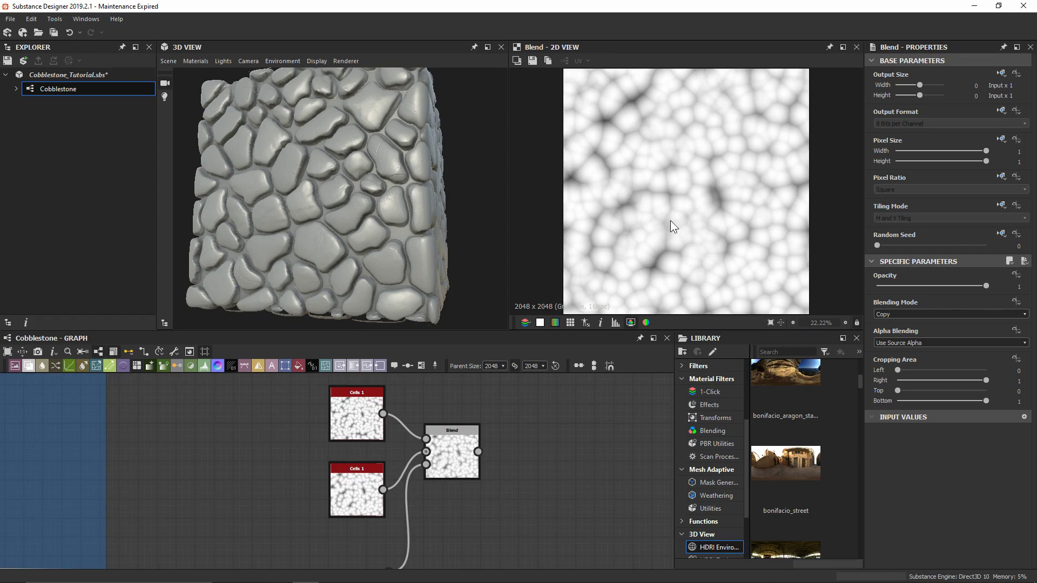
- Add a Directional Warp node fed by the cells Blend and place it beyond the Blend with a gap between them
scroll(544, 459, "up", 2)
middle_click_drag(544, 459, 440, 468)
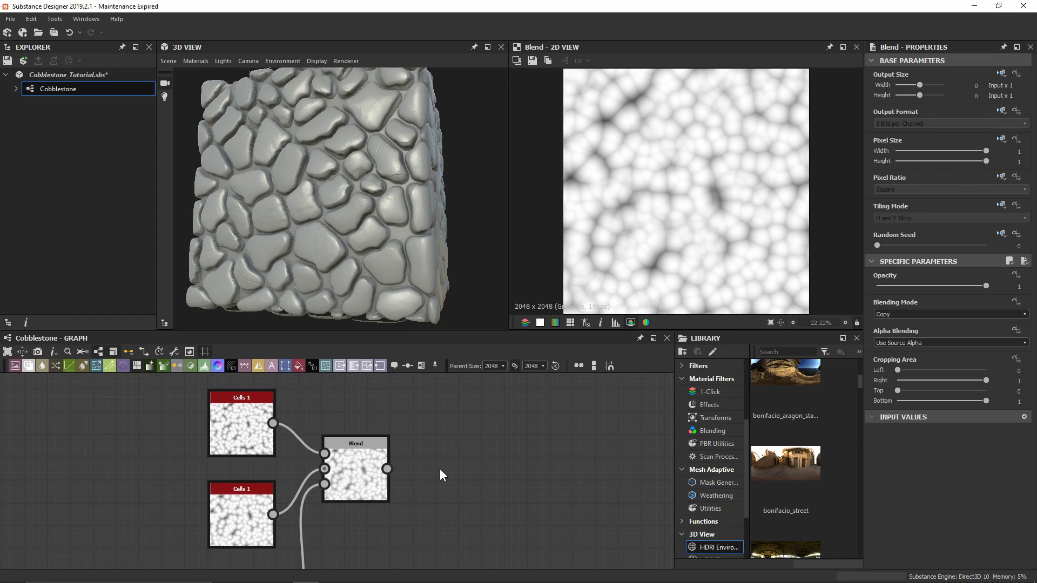
left_click_drag(387, 469, 435, 465)
type("dire")
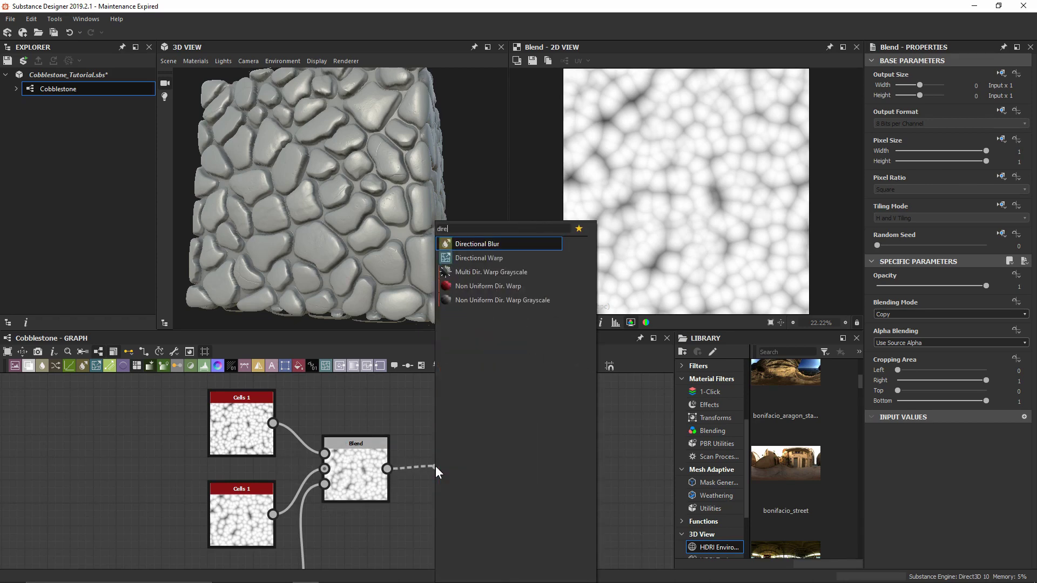
key("Down")
key("Return")
left_click_drag(435, 466, 526, 475)
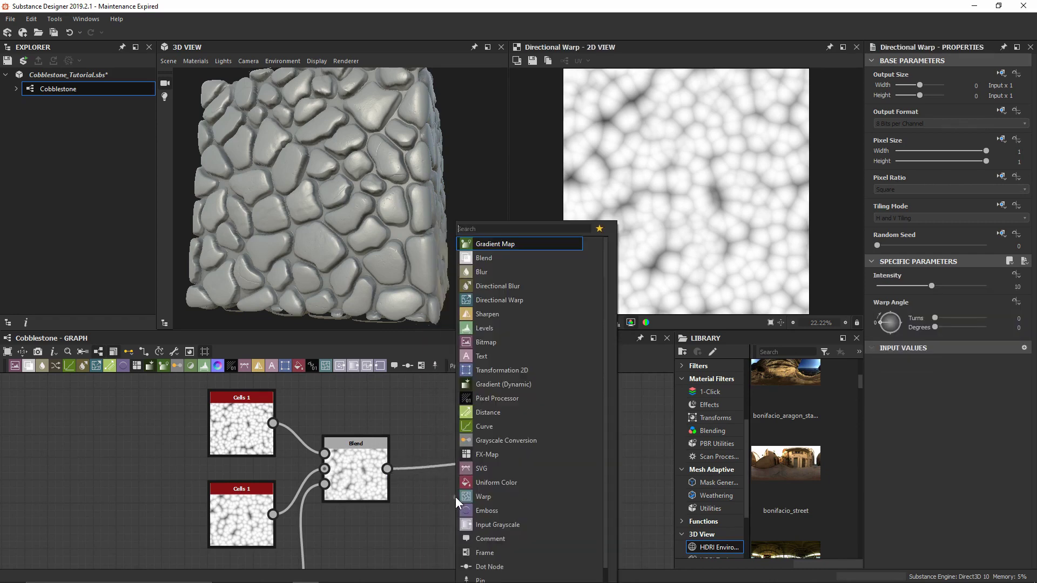
- Add a Clouds 1 noise as the Directional Warp's intensity input and place it below the cells Blend
key("space")
type("clouds")
key("Return")
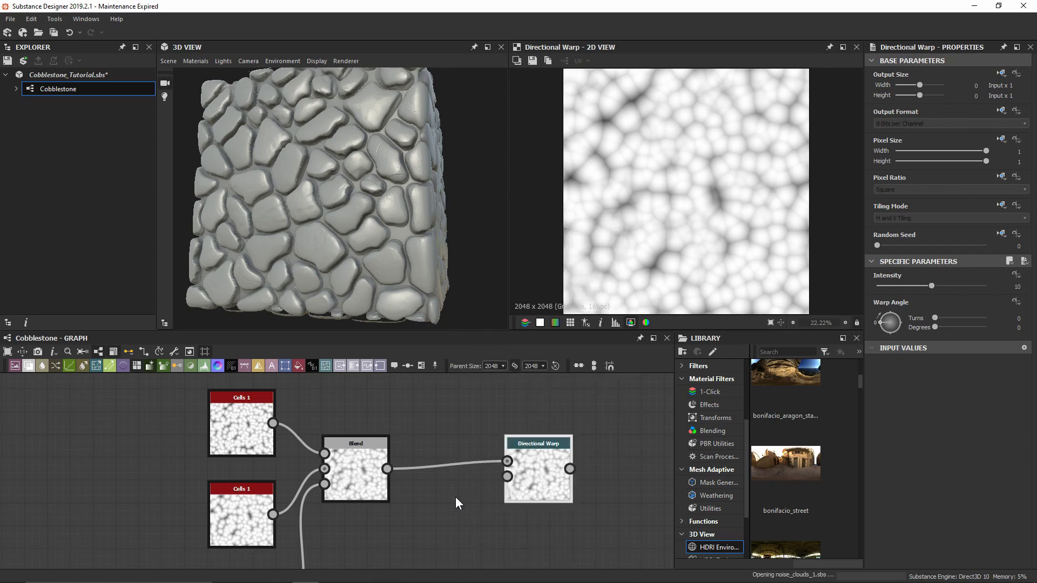
scroll(427, 475, "down", 3)
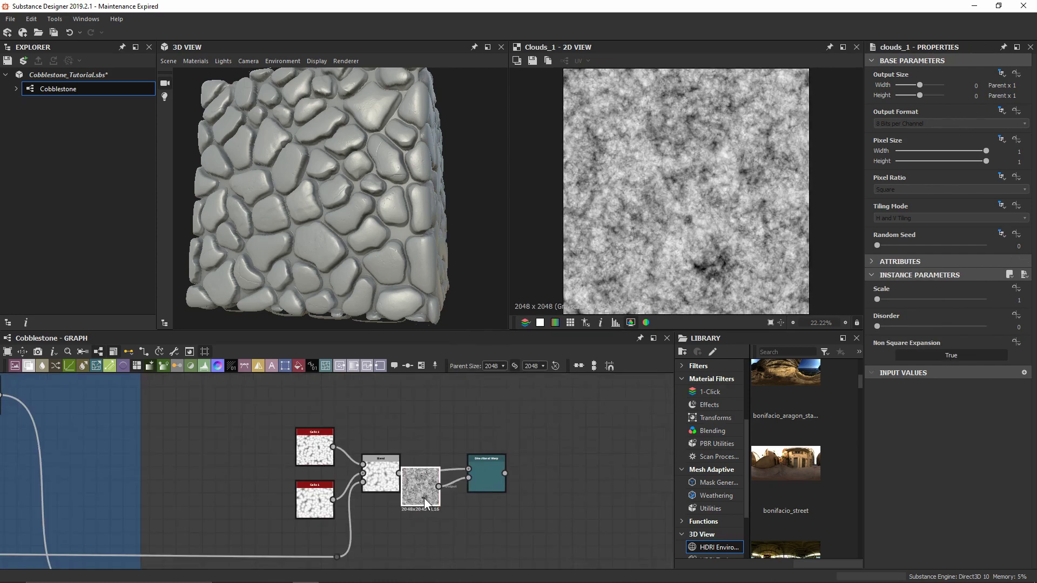
left_click_drag(428, 472, 390, 516)
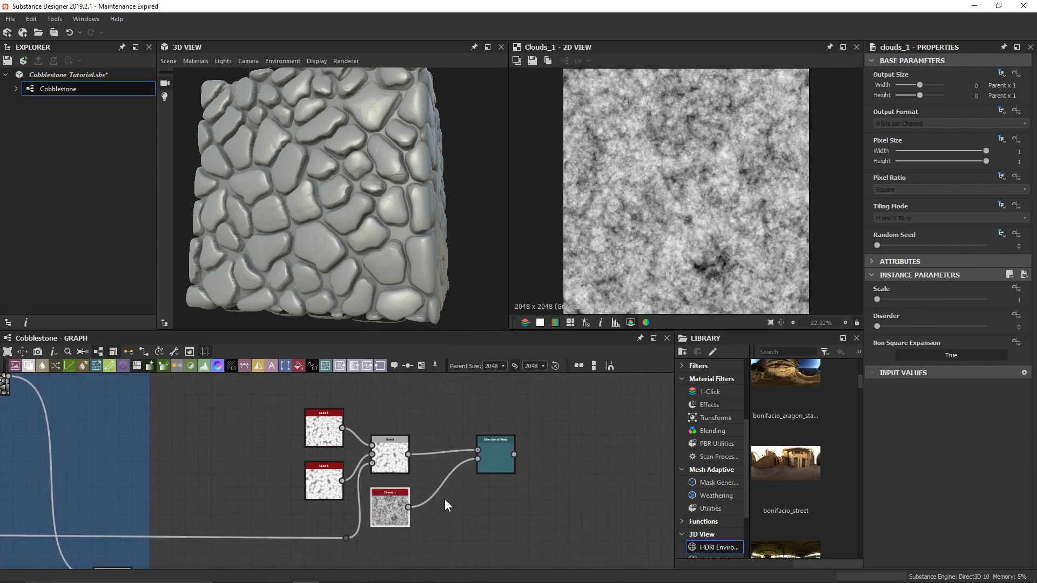
- Move the Directional Warp closer to the cells Blend and examine its warped cells up close in 2D
left_click_drag(499, 466, 461, 468)
double_click(461, 465)
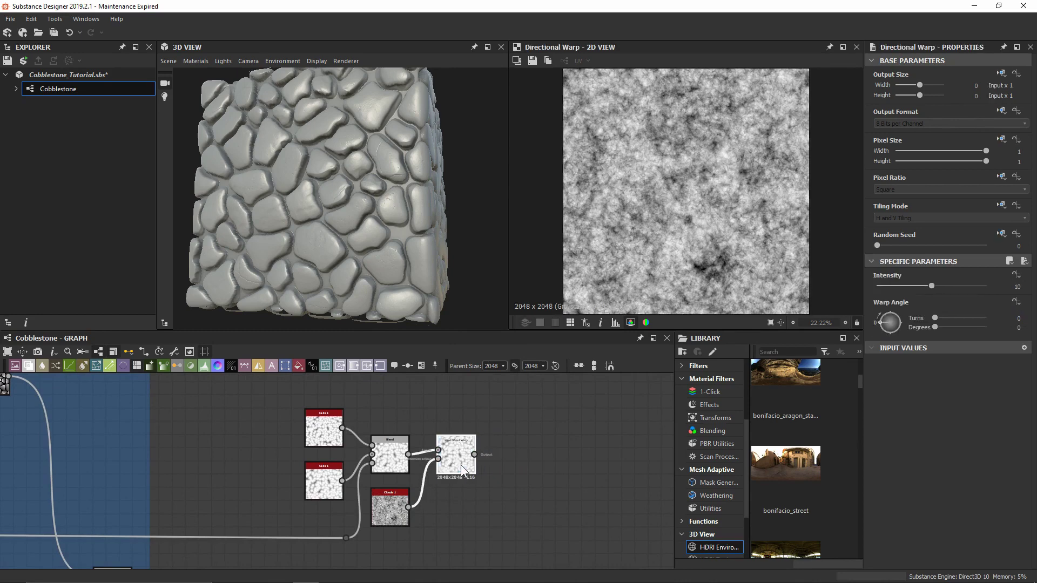
scroll(627, 228, "up", 3)
scroll(626, 228, "up", 2)
middle_click_drag(630, 223, 613, 198)
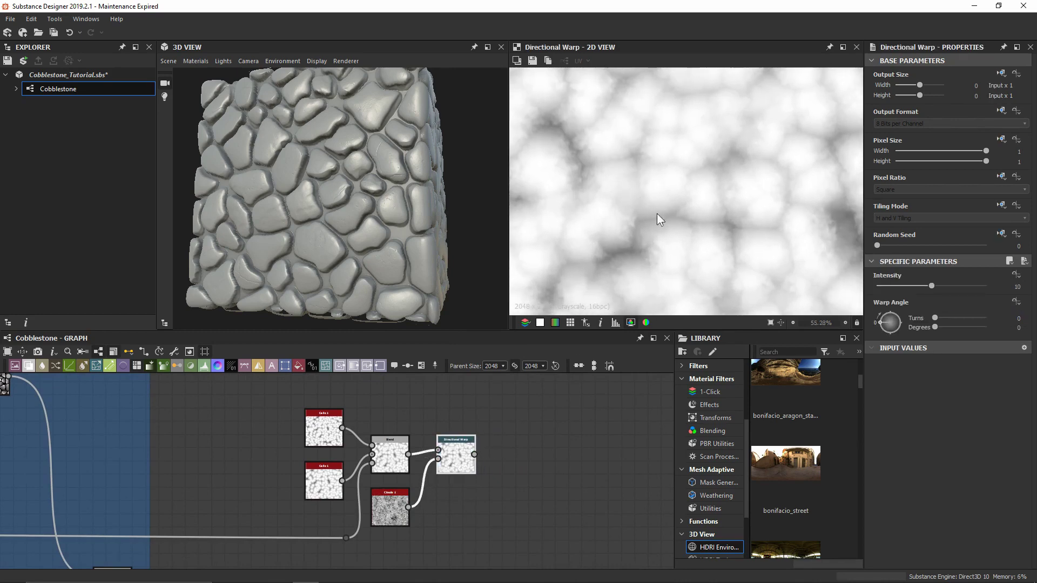
- Set the Directional Warp's Intensity to 4.15 and check the softer cell shapes up close in 2D
scroll(565, 154, "up", 2)
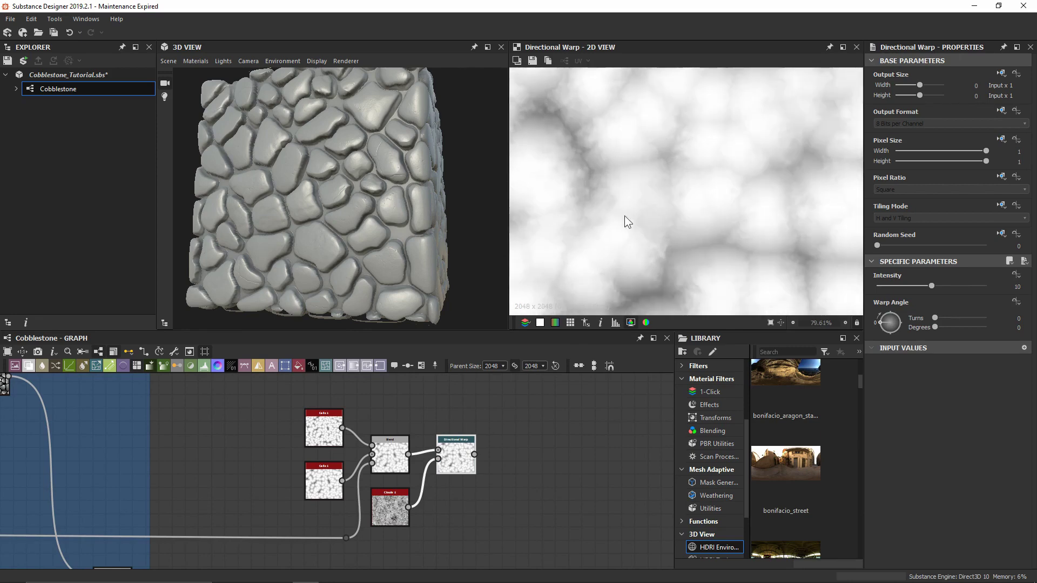
left_click(921, 286)
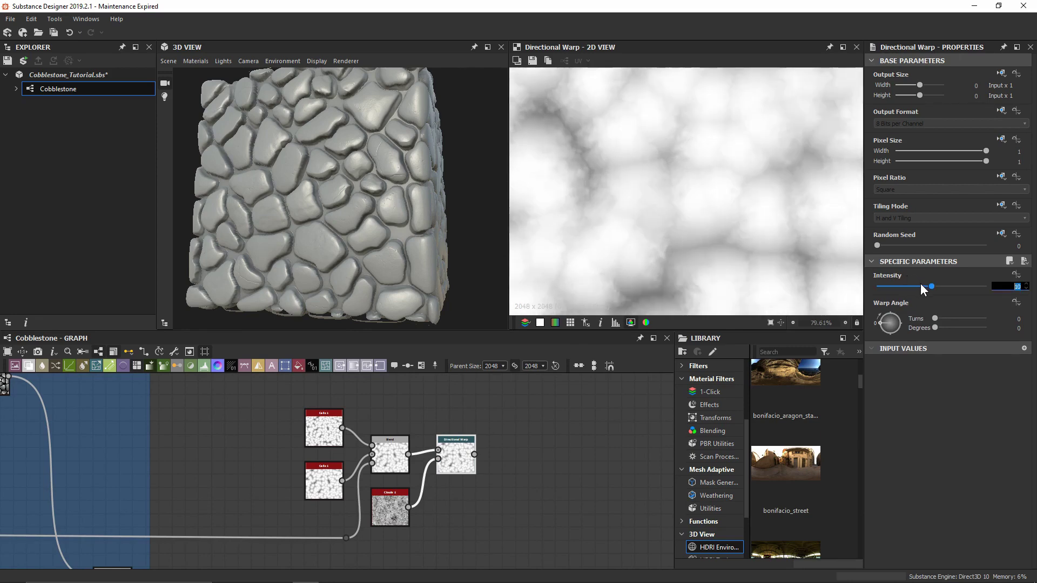
type("4.15")
key("Return")
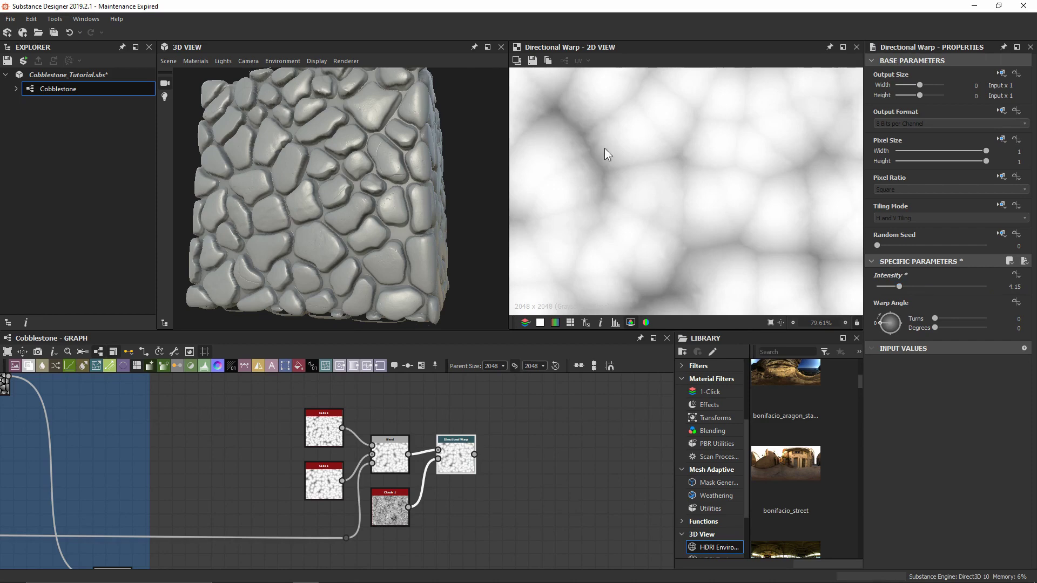
middle_click_drag(679, 265, 745, 254)
middle_click_drag(710, 212, 675, 238)
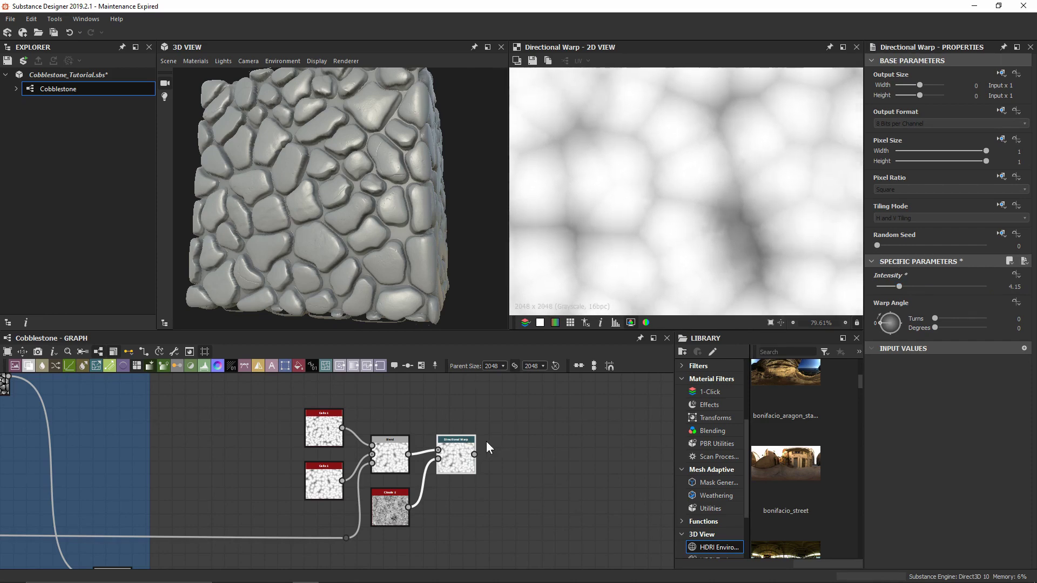
- Add a Slope Blur Grayscale fed by the Directional Warp, with a new Gaussian Noise connected as its Slope input
key("space")
type("slope")
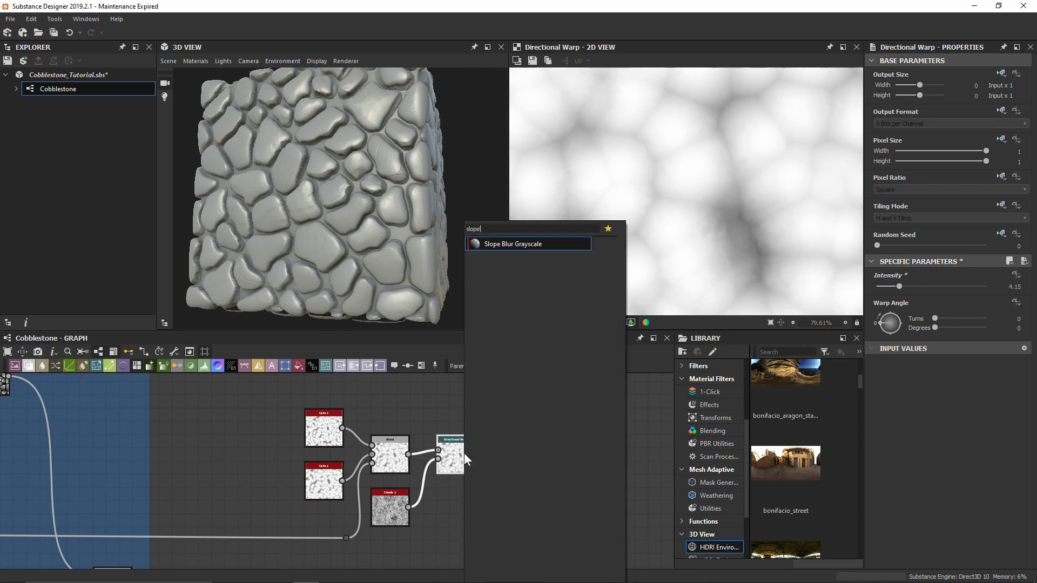
key("Return")
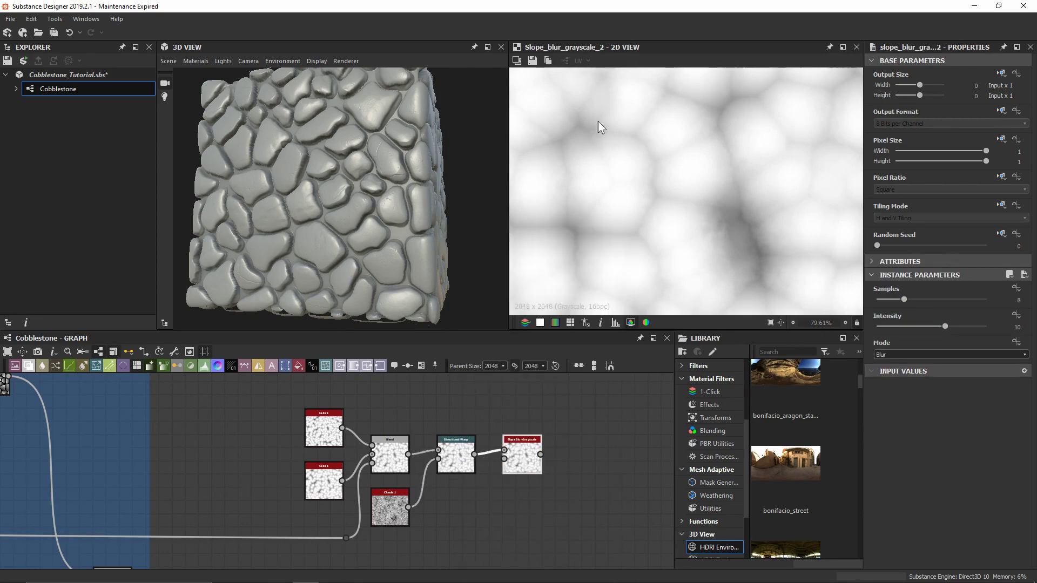
scroll(529, 458, "up", 3)
left_click_drag(505, 426, 462, 488)
type("gau")
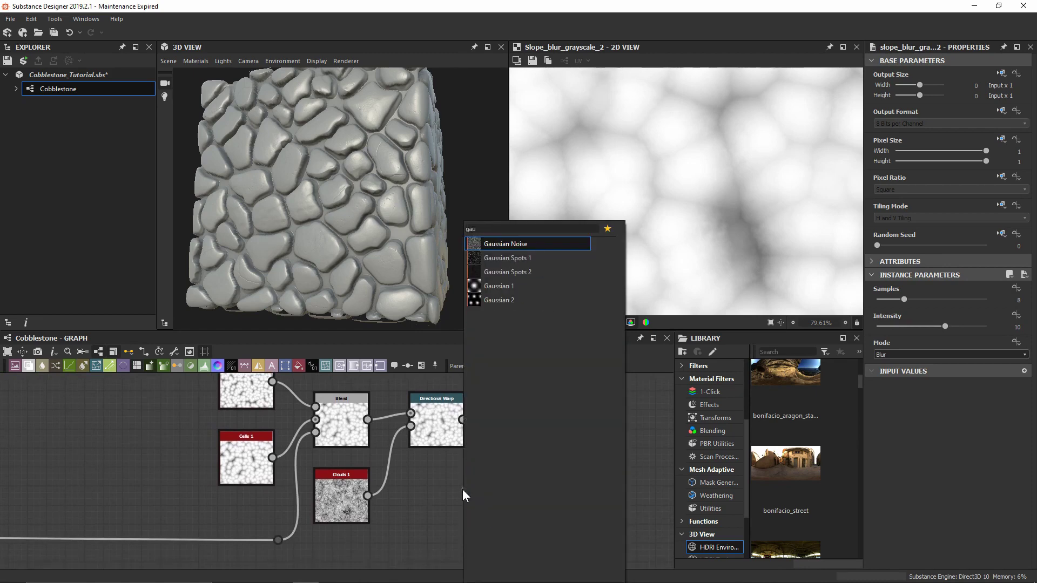
key("Return")
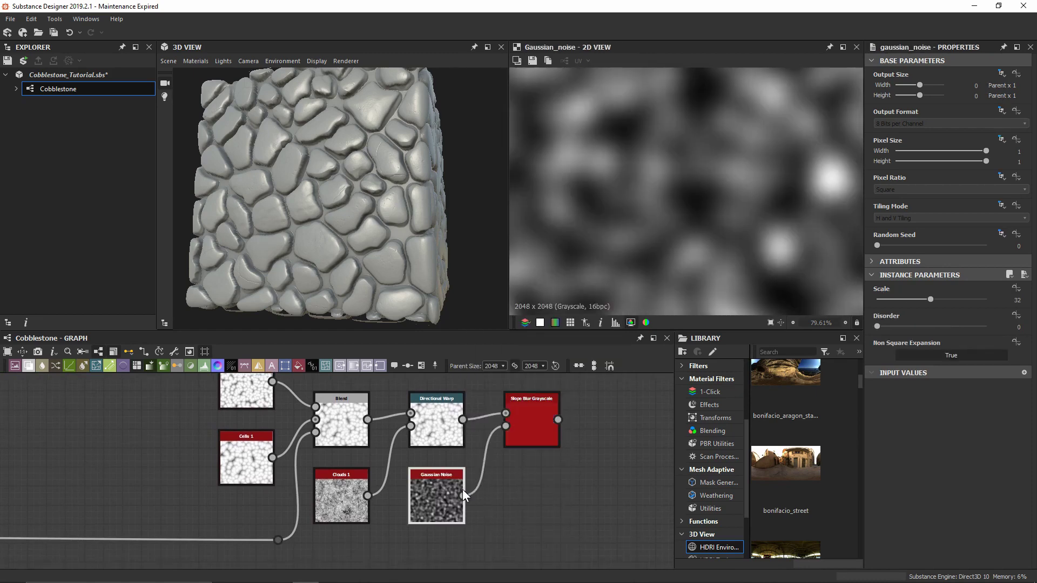
- Preview the Slope Blur Grayscale and set its Samples to 32, Intensity to 0.55 and Mode to Min
double_click(526, 435)
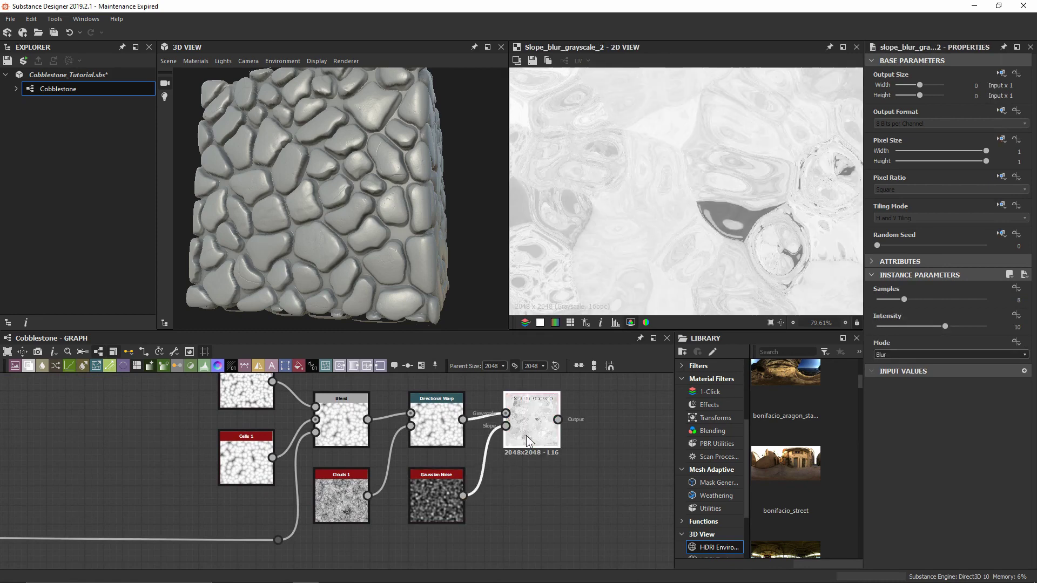
left_click_drag(903, 299, 988, 299)
left_click_drag(945, 326, 879, 325)
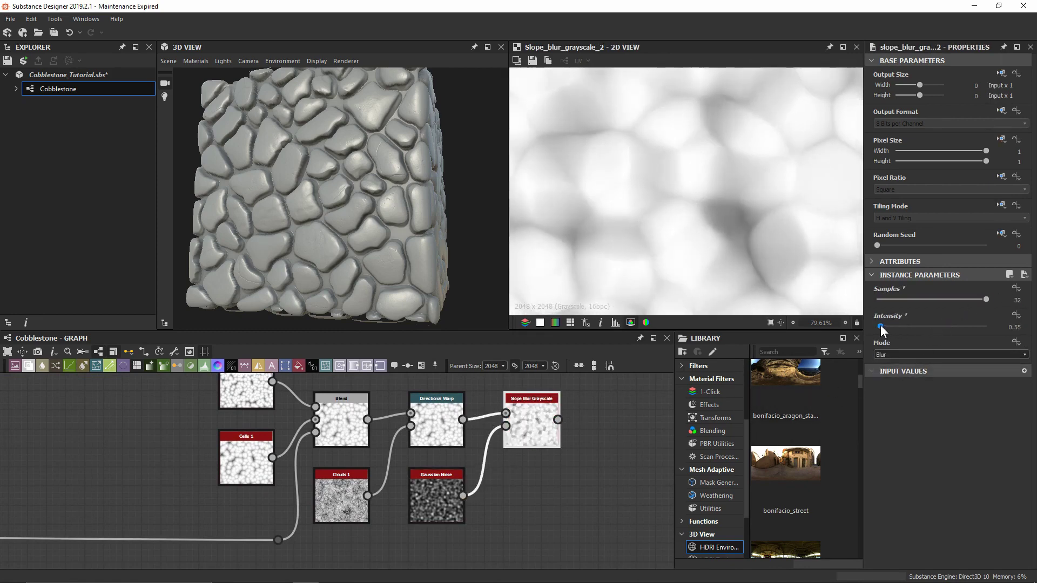
left_click(885, 356)
left_click(889, 368)
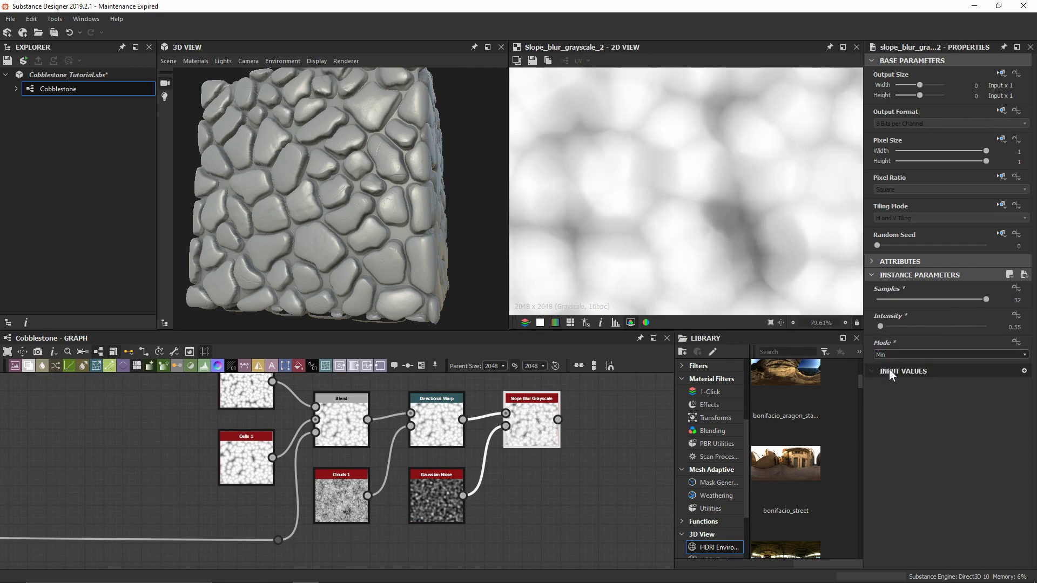
- Set the Gaussian Noise's Disorder to 0.88 and inspect its effect on the slope-blurred cells in 2D
left_click(447, 493)
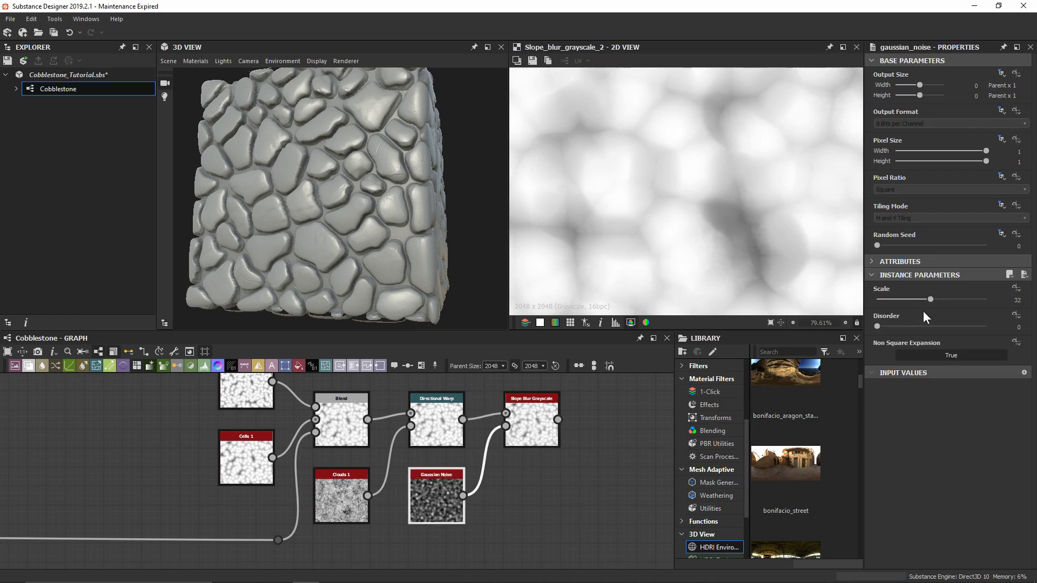
left_click_drag(916, 326, 973, 327)
scroll(594, 154, "down", 2)
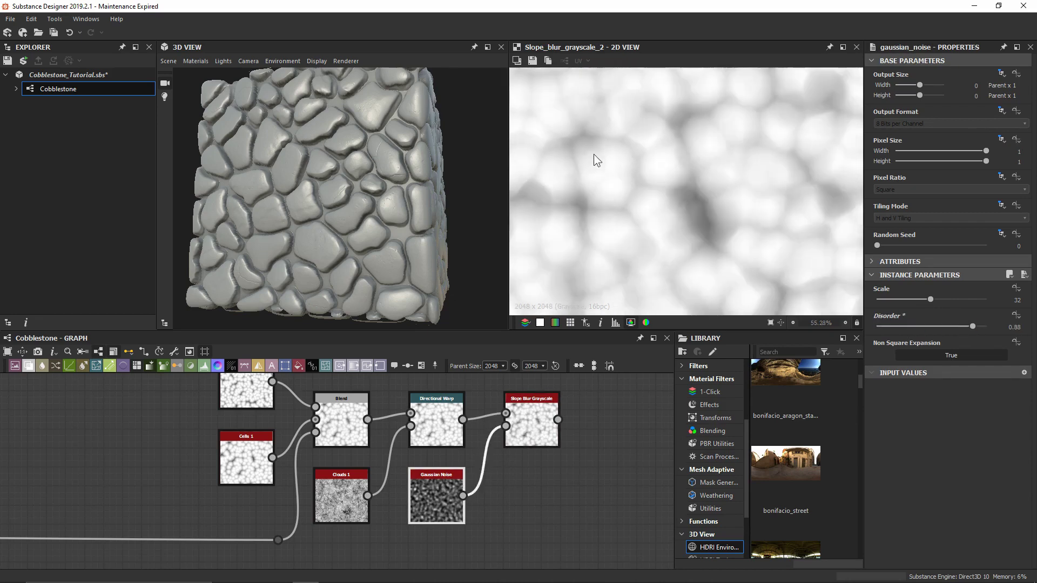
scroll(597, 169, "down", 2)
middle_click_drag(676, 190, 677, 141)
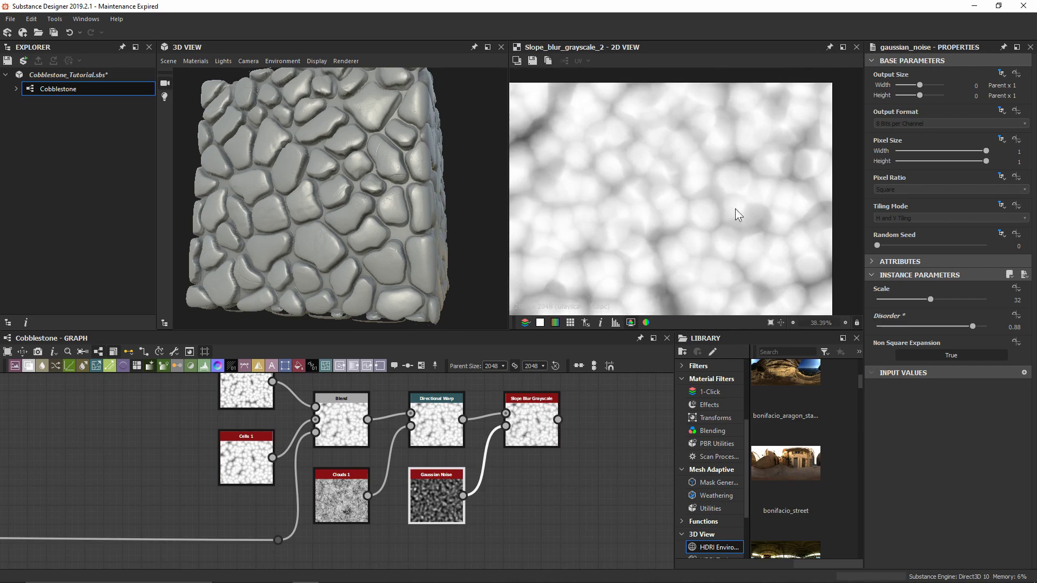
mouse_move(735, 210)
middle_mouse_down()
mouse_move(779, 185)
mouse_move(812, 108)
mouse_move(749, 66)
mouse_move(708, 98)
mouse_move(721, 201)
middle_mouse_up()
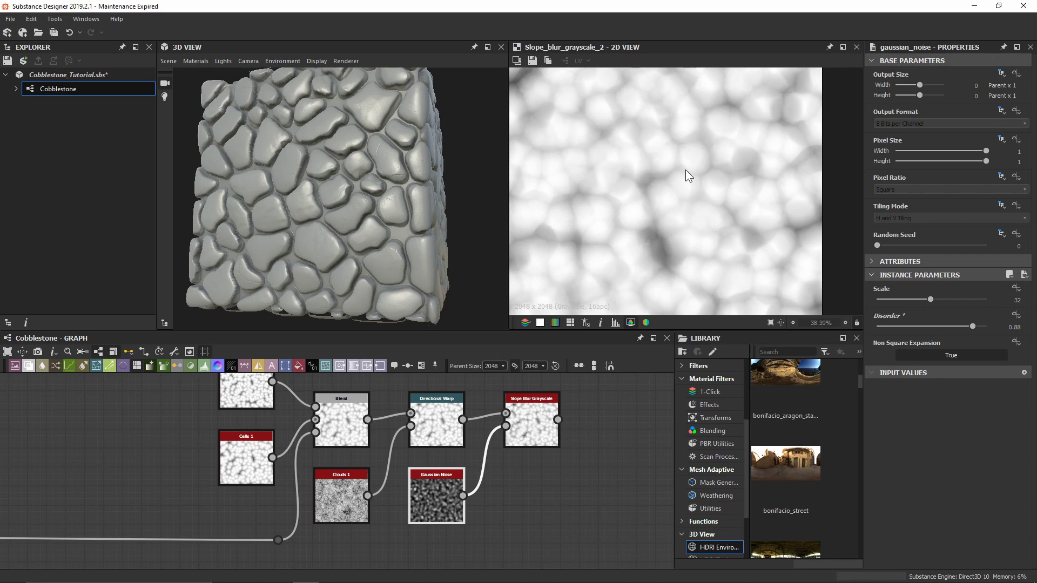
- Insert a Blend node after the Angle Variation frame's final Blend and place it beyond the new noise chain
scroll(563, 501, "down", 3)
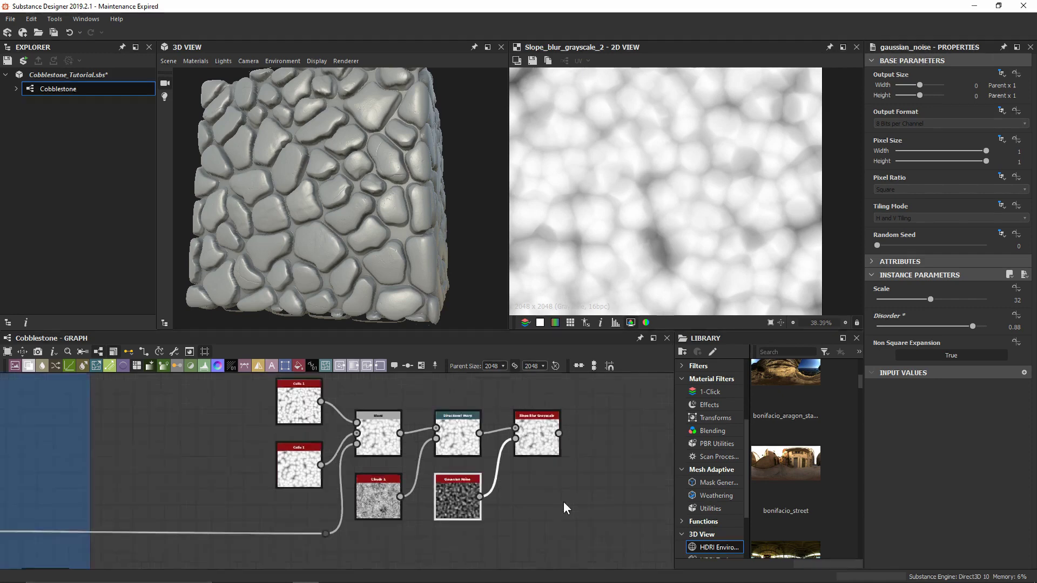
middle_click_drag(63, 531, 165, 516)
double_click(98, 502)
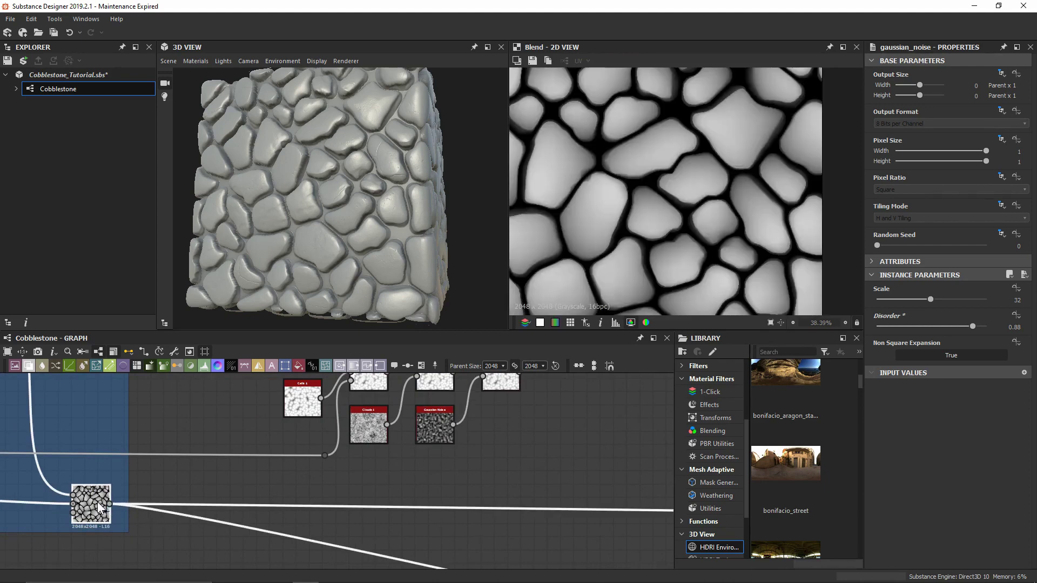
key("space")
type("bl")
key("Return")
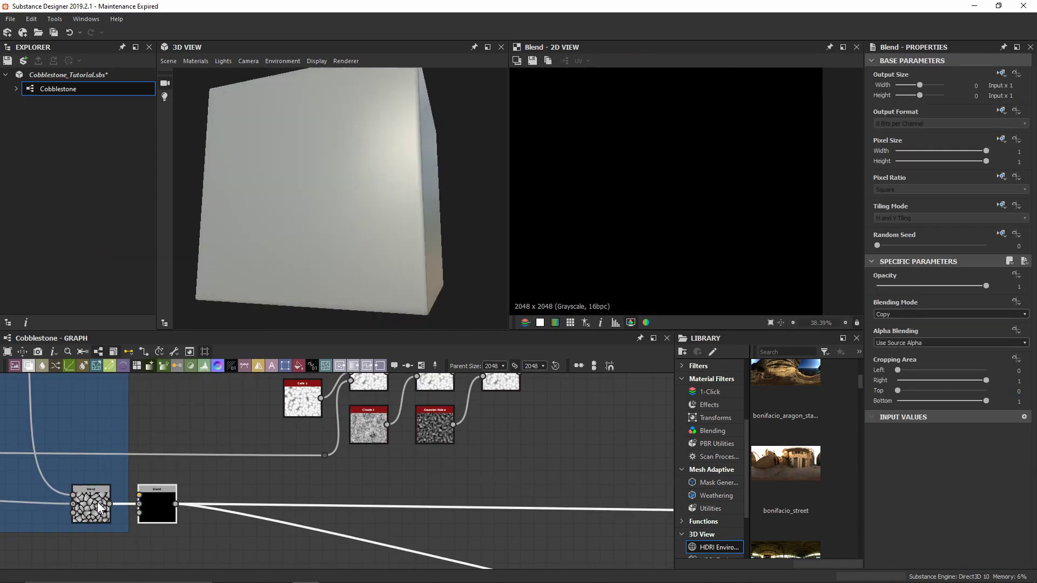
left_click_drag(150, 514, 642, 506)
middle_click_drag(641, 506, 406, 531)
left_click_drag(406, 527, 433, 529)
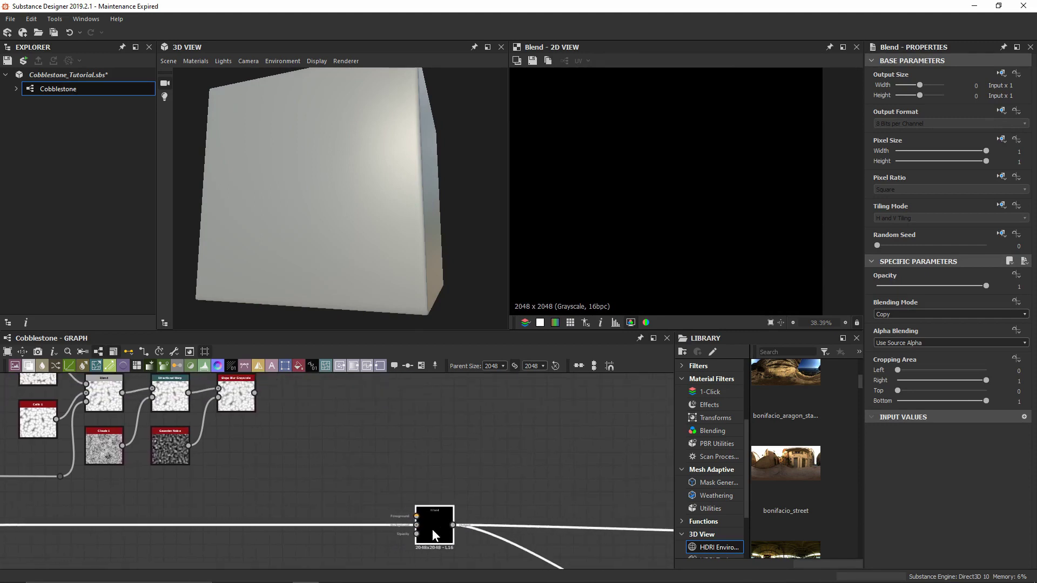
- Connect the Slope Blur Grayscale to the new Blend's Foreground, set the Blending Mode to Divide, and inspect the stones in 3D
left_click_drag(254, 393, 417, 515)
left_click_drag(345, 292, 374, 239)
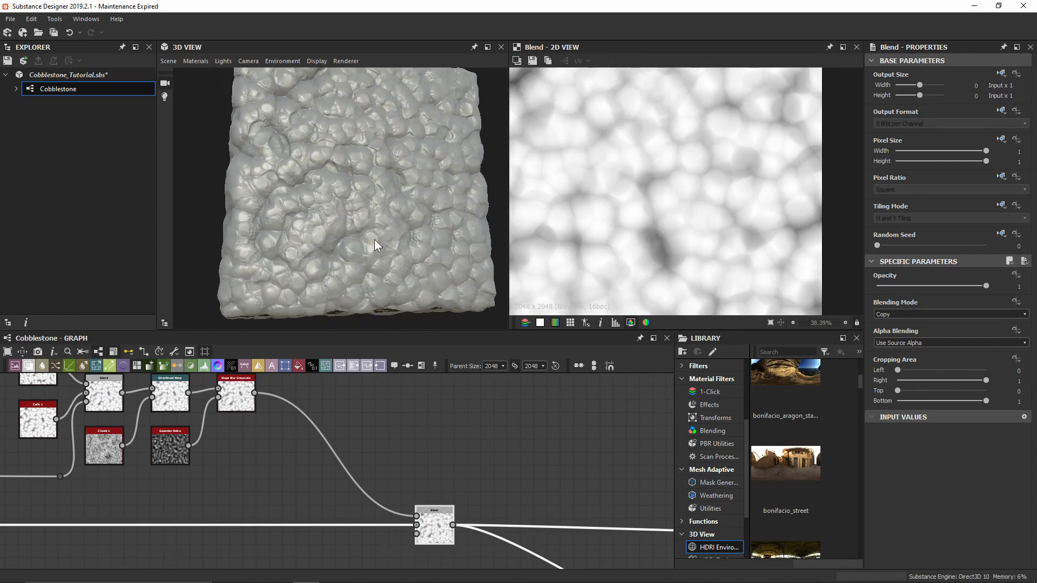
left_click(903, 311)
left_click(910, 377)
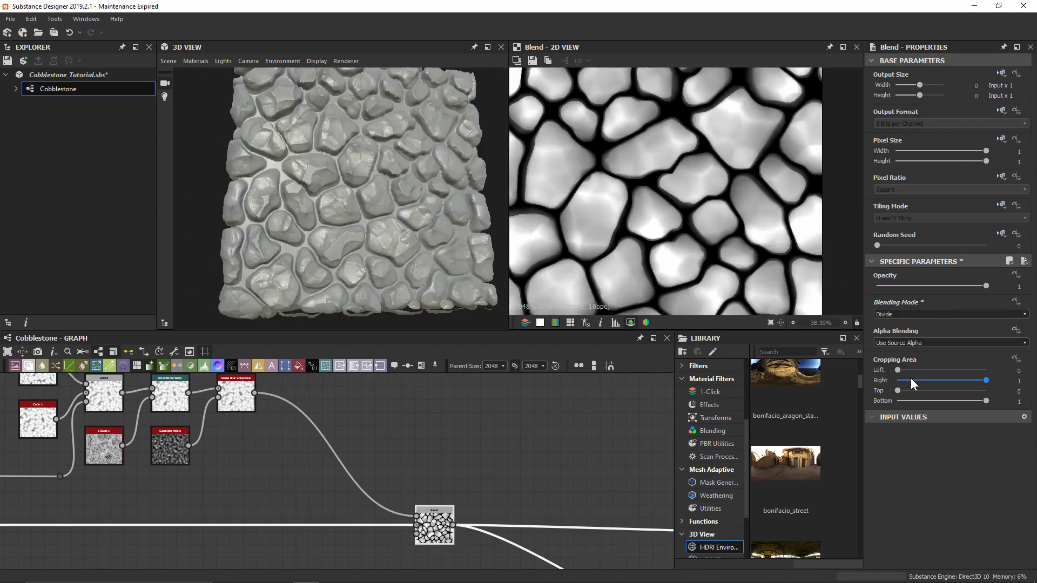
right_click_drag(381, 275, 322, 187)
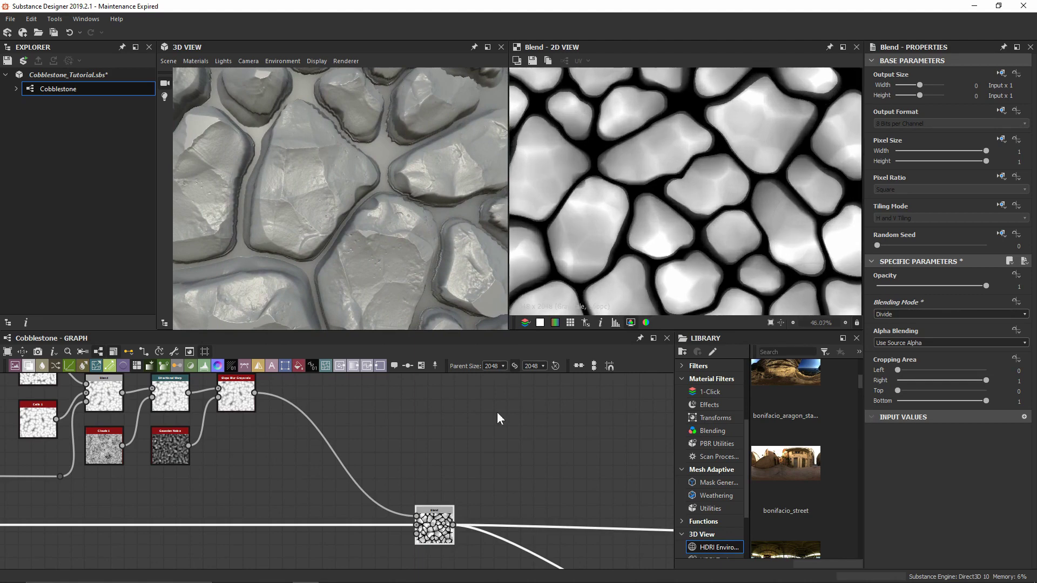
- Compare the Slope Blur Grayscale with the Divide Blend and move the Blend farther along to leave room for more nodes
double_click(242, 388)
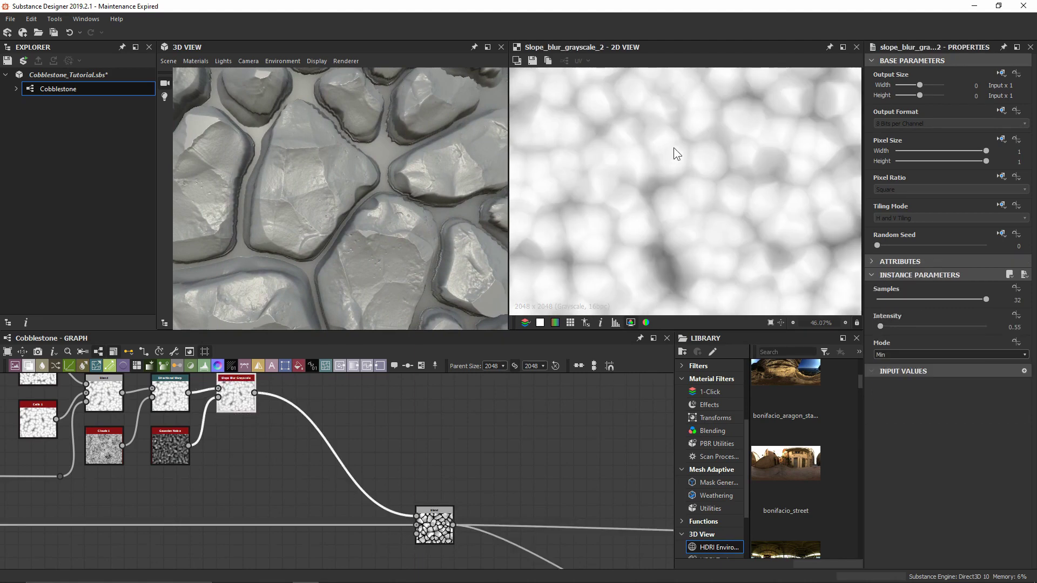
double_click(442, 522)
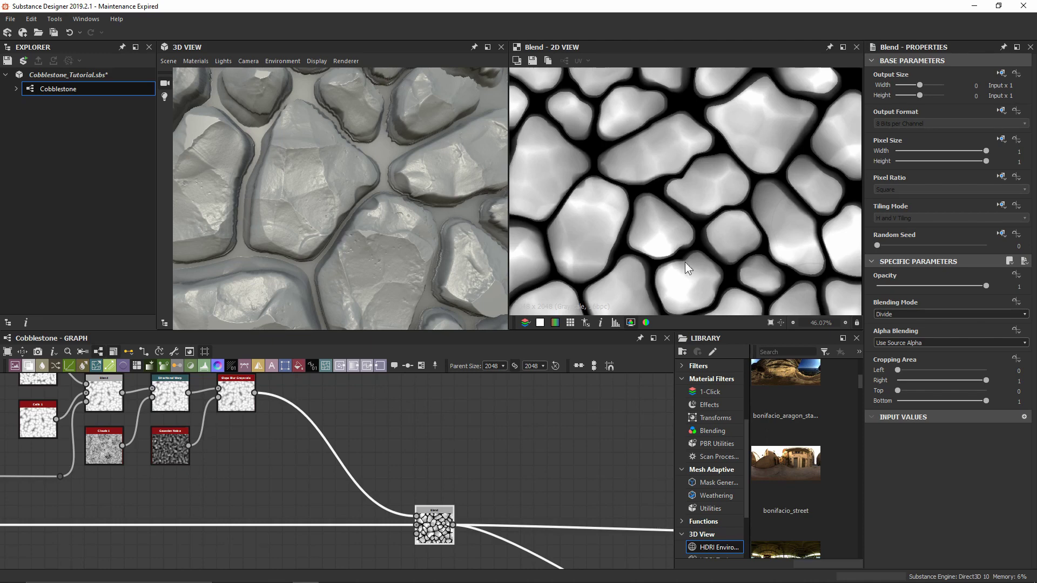
left_click_drag(440, 513, 546, 513)
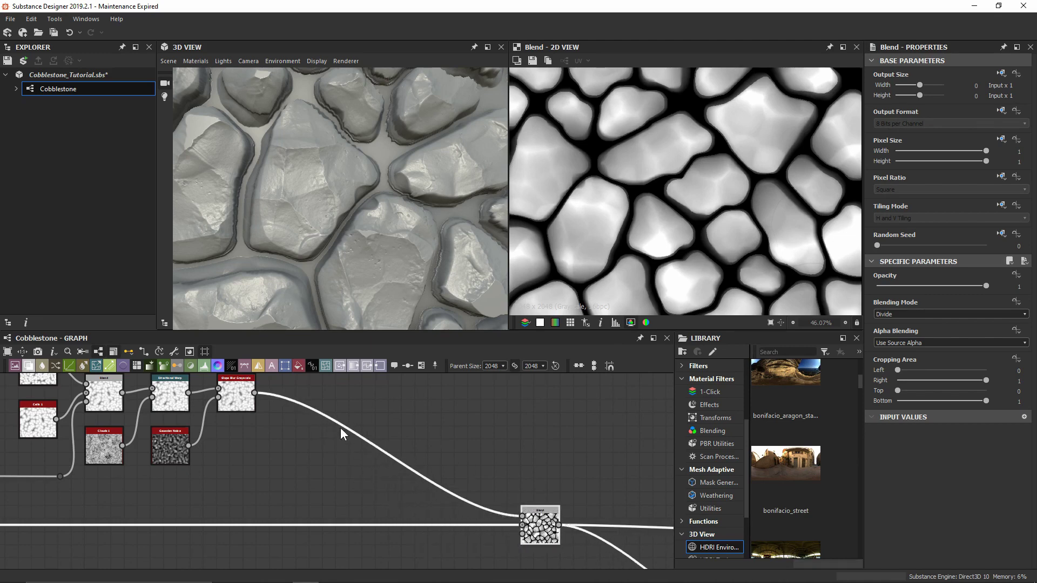
middle_click_drag(341, 428, 349, 430)
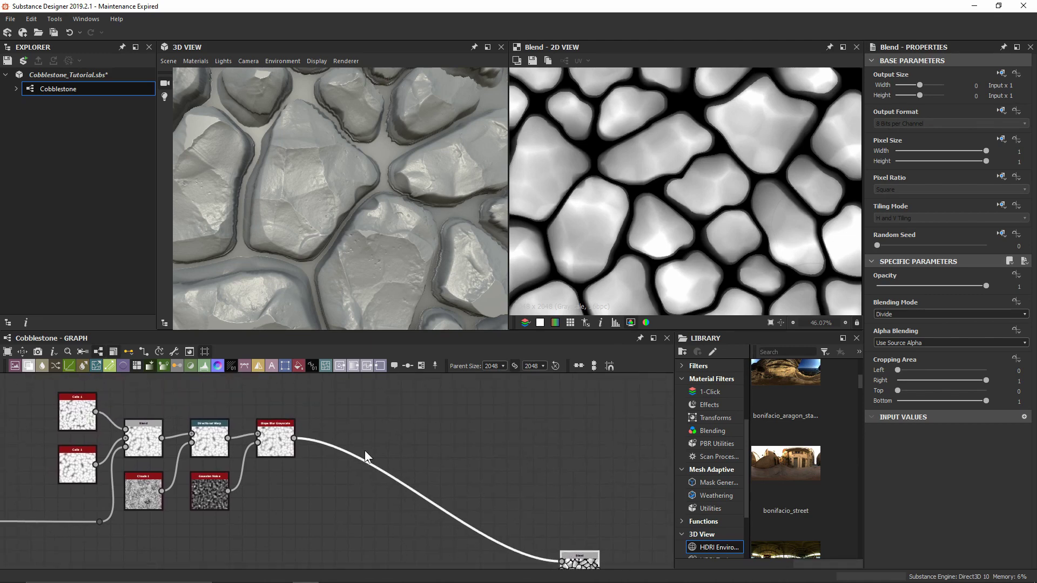
left_click_drag(374, 231, 374, 257)
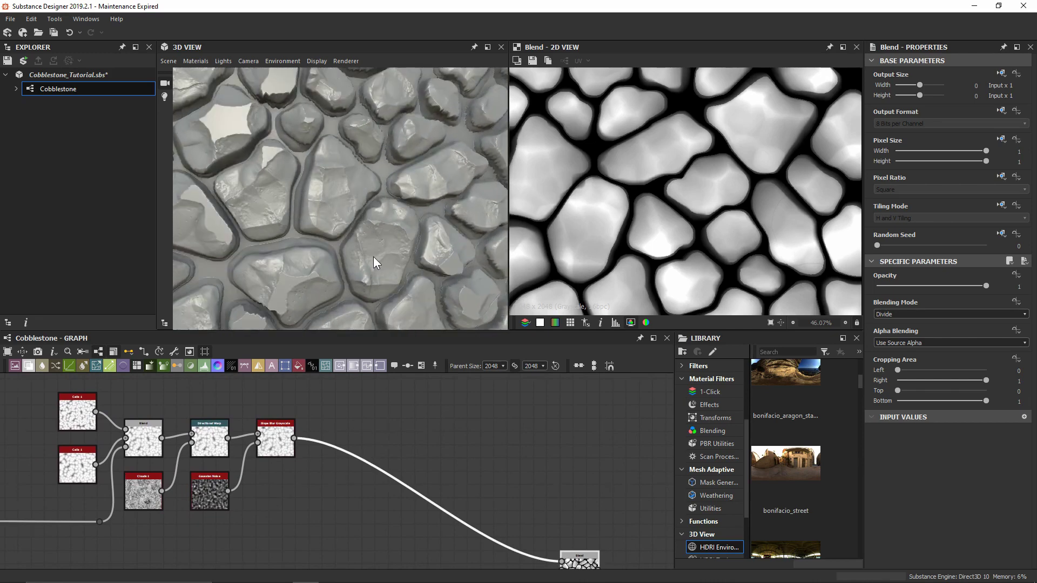
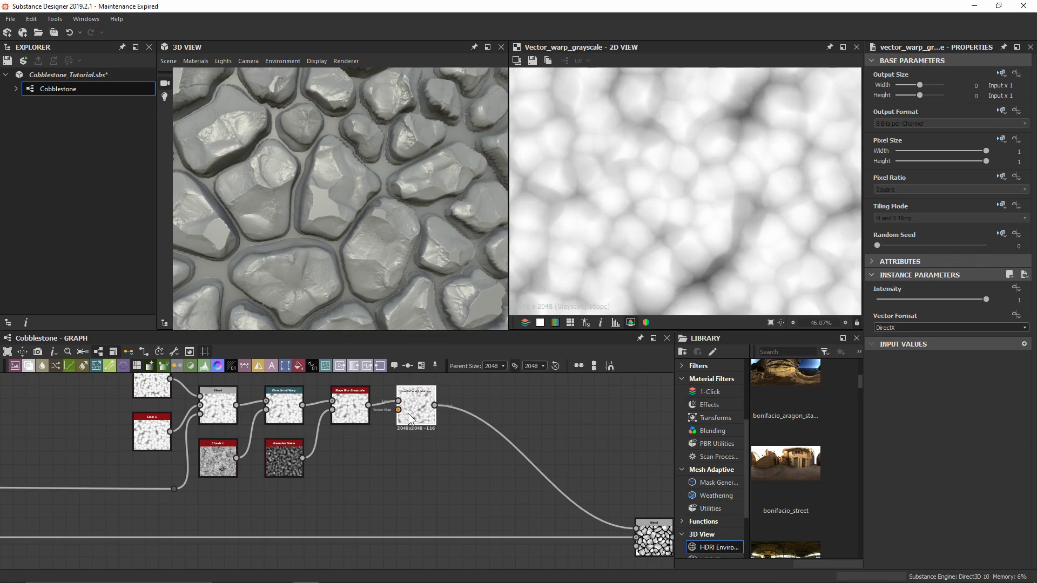
- Duplicate the Gradient Map from the frame preceding Angle Variation and place the copy below the new cell noise chain
middle_click_drag(76, 467, 388, 469)
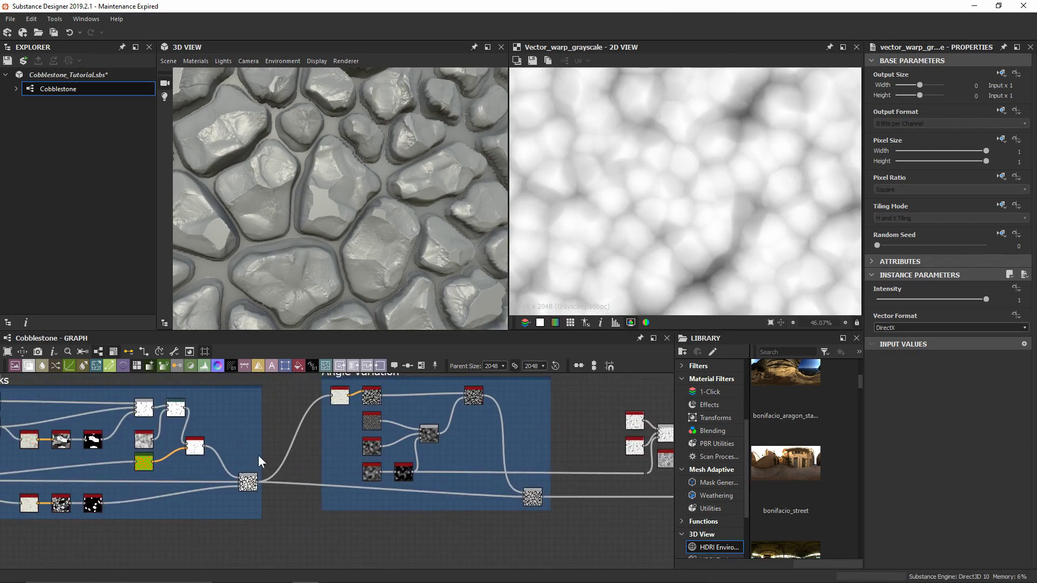
left_click(150, 457)
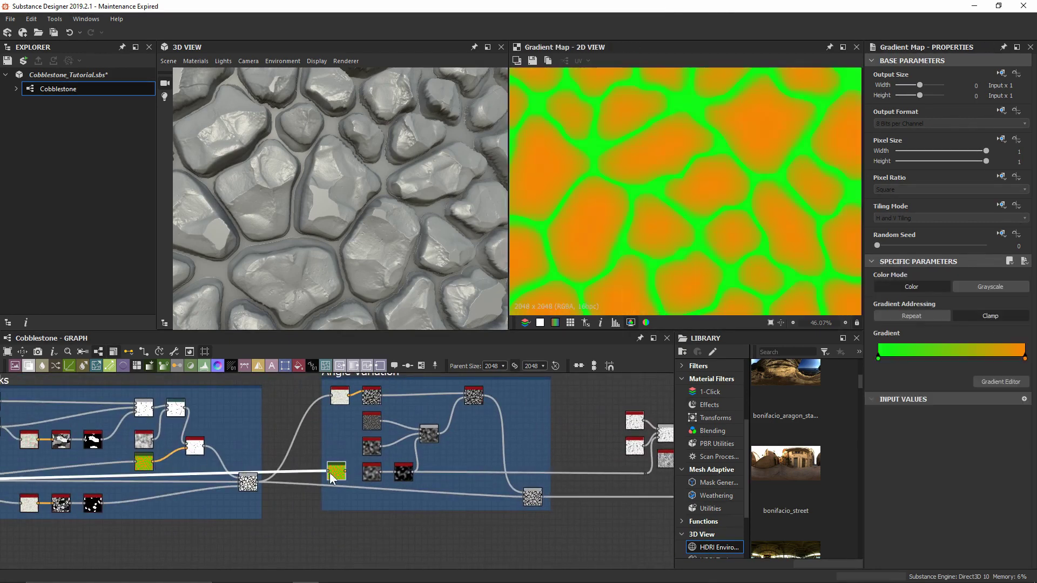
left_click_drag(342, 473, 623, 486)
middle_click_drag(622, 486, 343, 469)
scroll(224, 494, "up", 3)
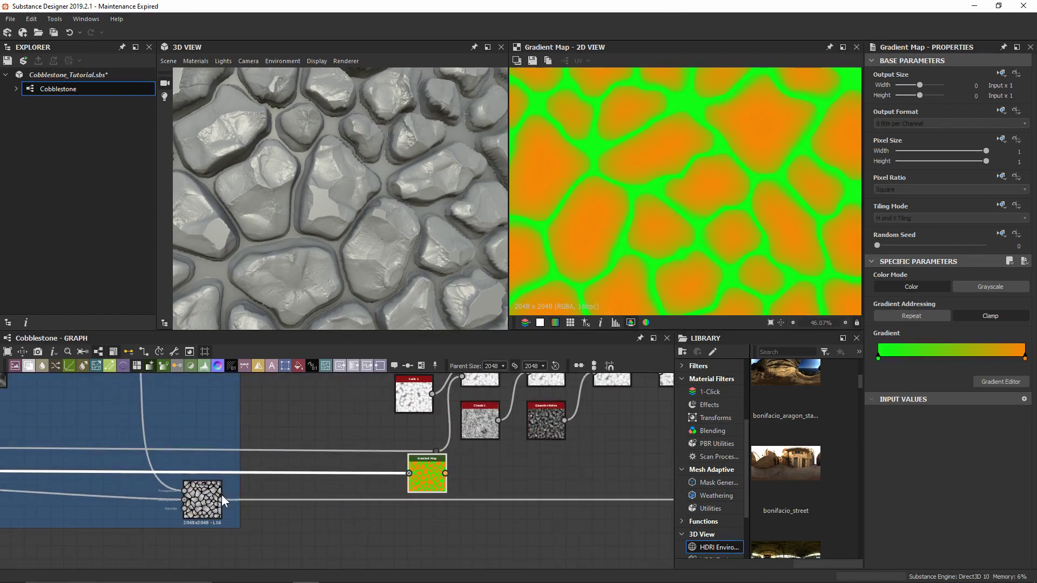
- Feed the copied Gradient Map from the Angle Variation frame's final Blend, place it below the Vector Warp Grayscale, and examine it in 2D
double_click(204, 500)
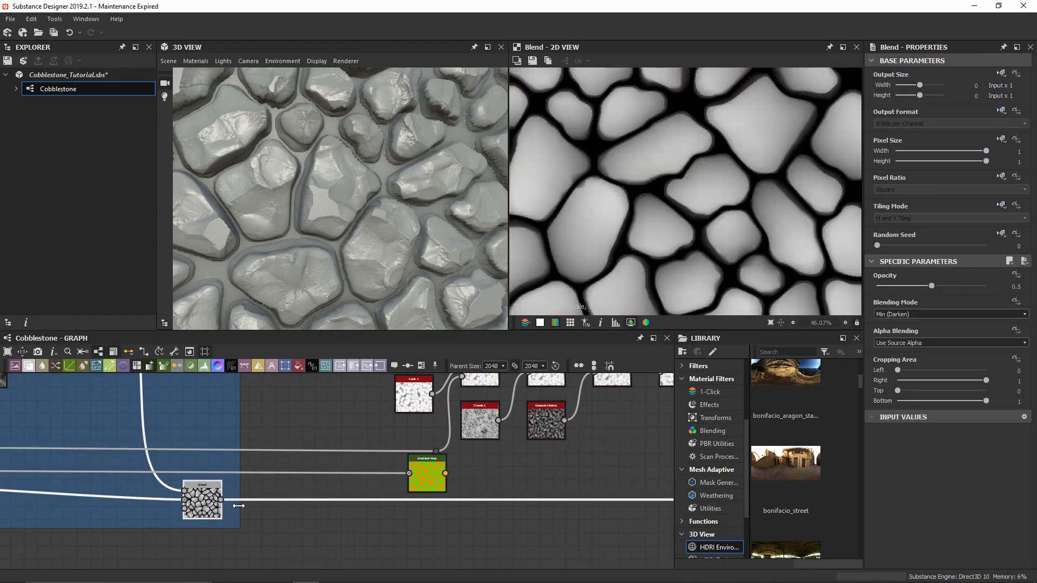
left_click_drag(222, 498, 409, 473)
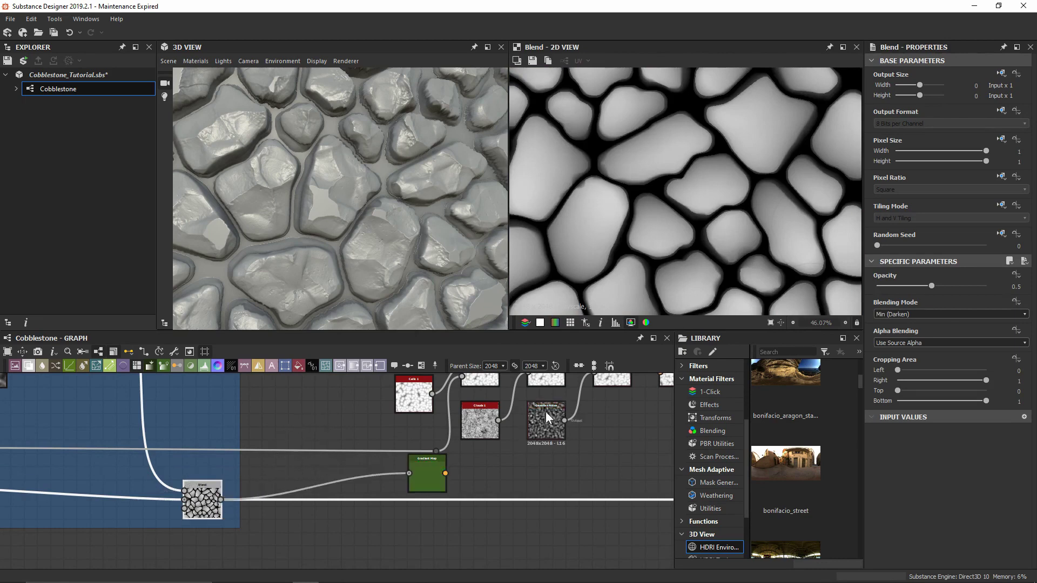
middle_click_drag(460, 449, 333, 474)
double_click(292, 500)
left_click_drag(291, 500, 540, 492)
middle_click_drag(594, 260, 744, 129)
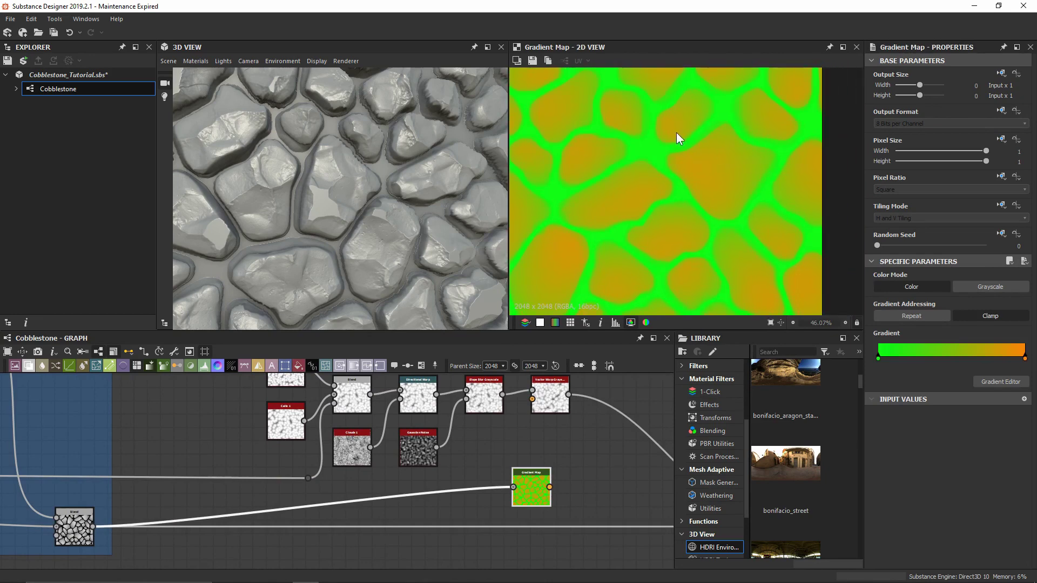
middle_click_drag(678, 134, 717, 141)
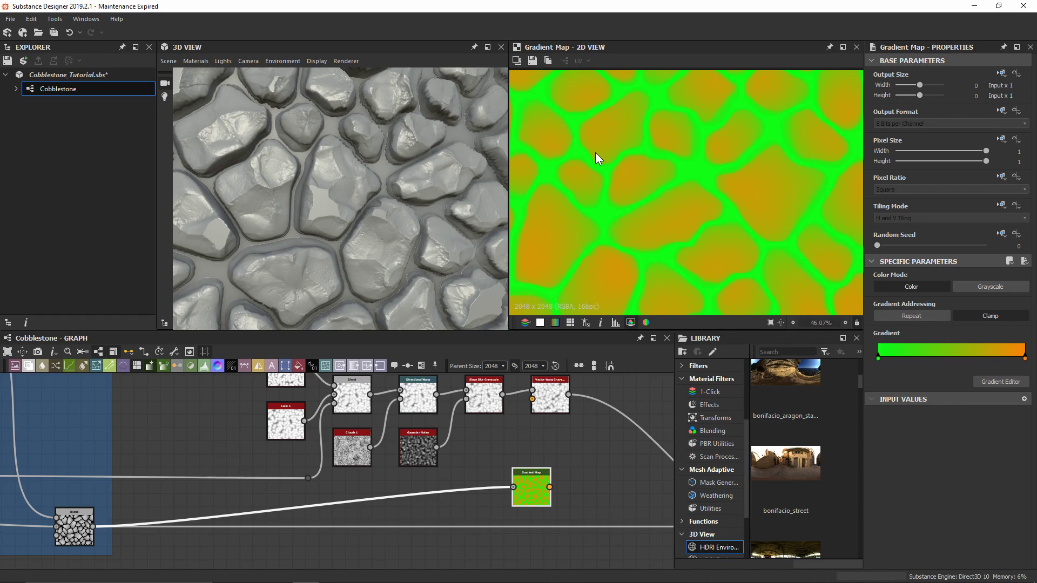
- Place the copied Gradient Map below the Slope Blur Grayscale and connect it to the Vector Warp Grayscale's vector map input
left_click_drag(540, 478, 497, 440)
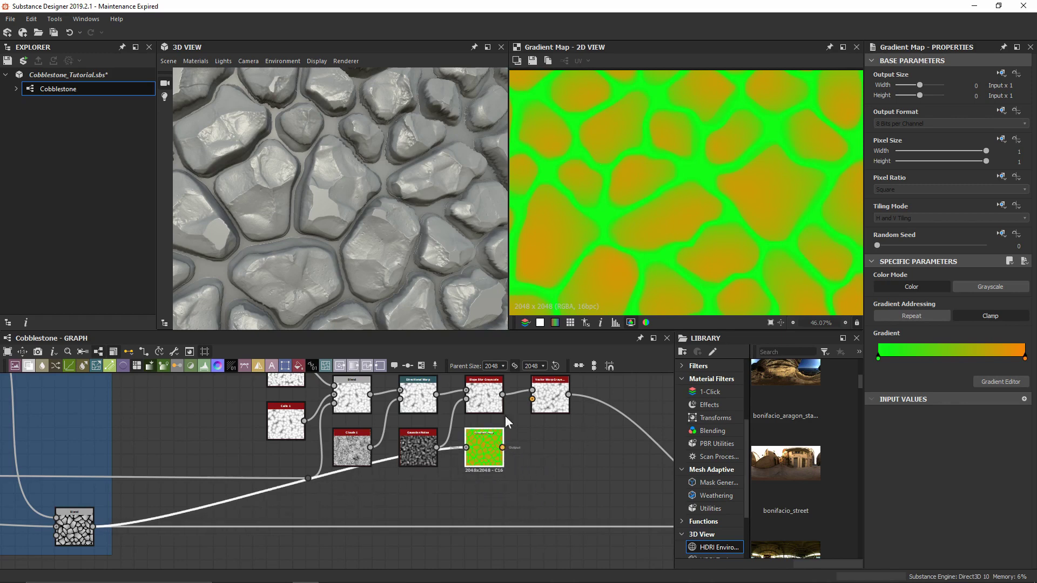
middle_click_drag(552, 391, 478, 443)
double_click(478, 444)
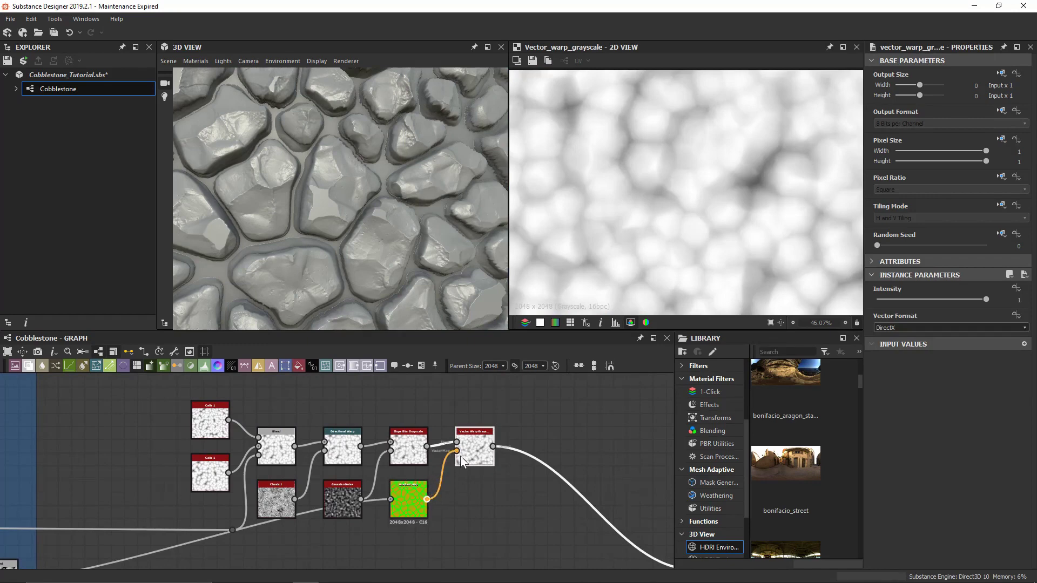
- Set the Vector Warp Grayscale's Vector Format to OpenGL and its Intensity to 0.04
left_click(913, 328)
left_click(912, 343)
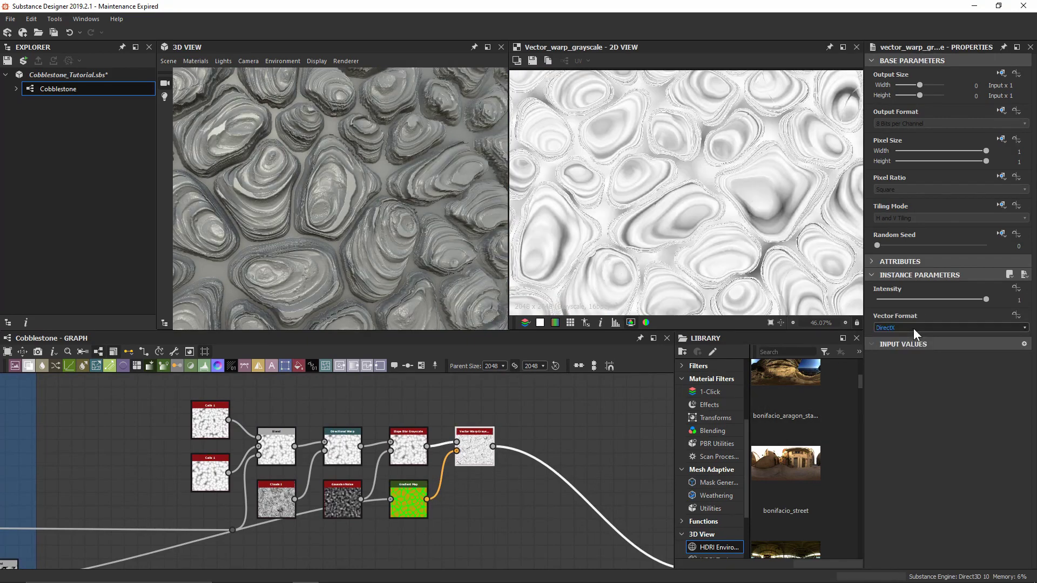
left_click_drag(962, 300, 881, 300)
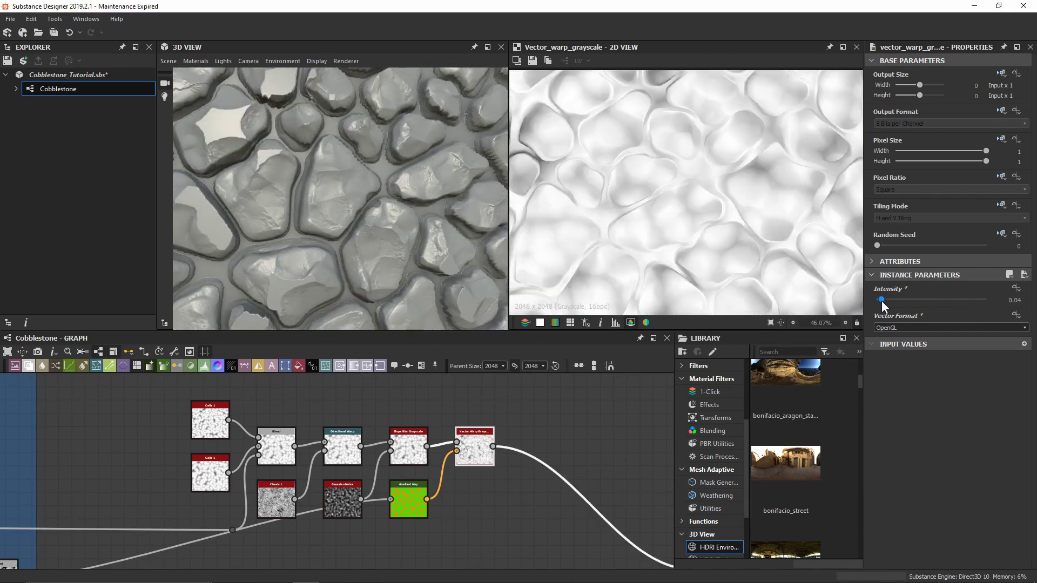
- Add a Dot to the link feeding the Gradient Map and place it just below the Gaussian Noise
middle_click_drag(178, 543, 225, 471)
double_click(225, 473)
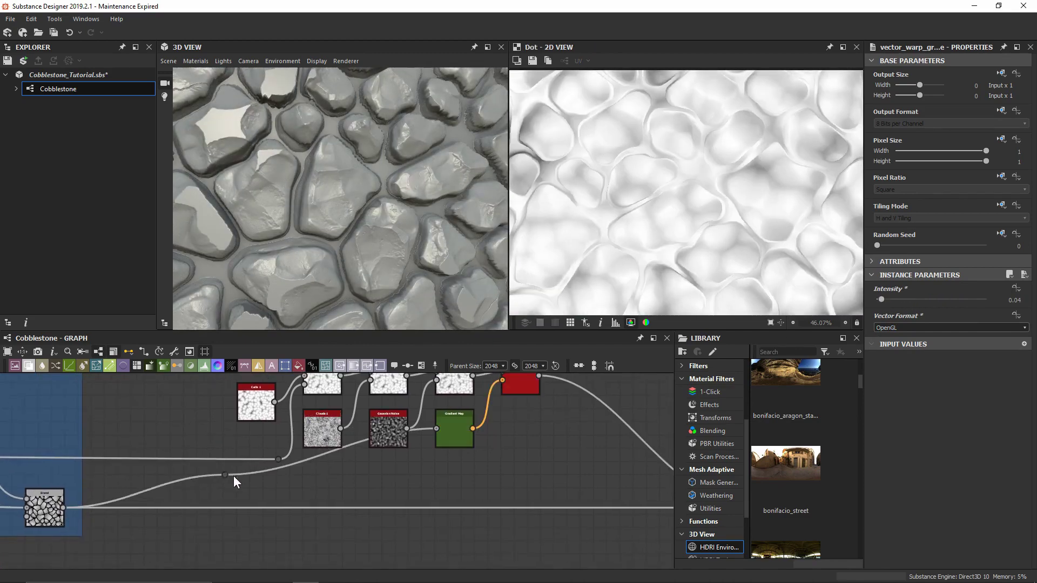
key("ctrl+z")
left_click_drag(368, 481, 403, 481)
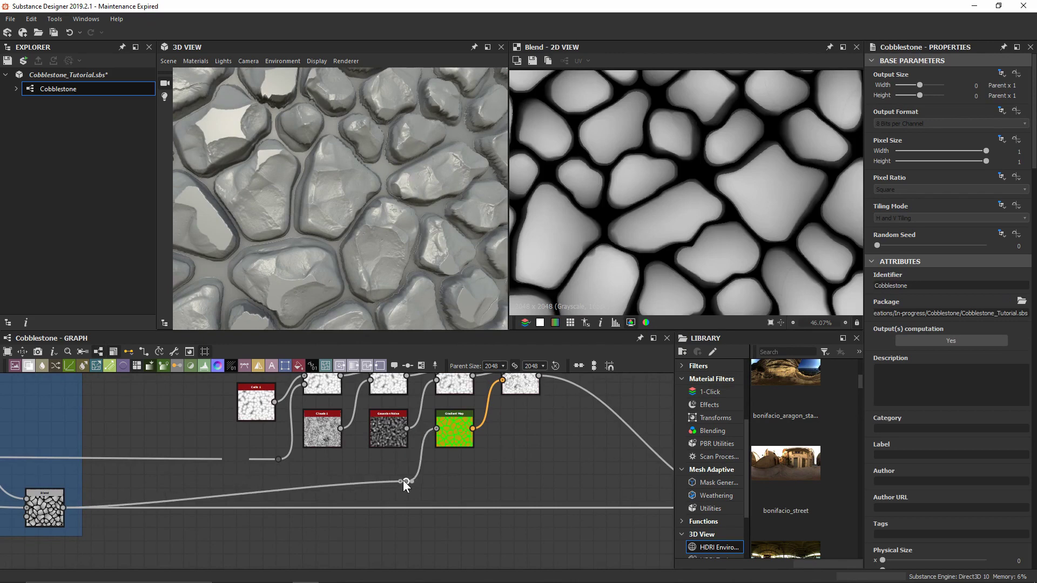
- Set the Vector Warp Grayscale's Intensity to 0.11 and inspect the warped stones in 3D
middle_click_drag(493, 422, 417, 482)
double_click(445, 446)
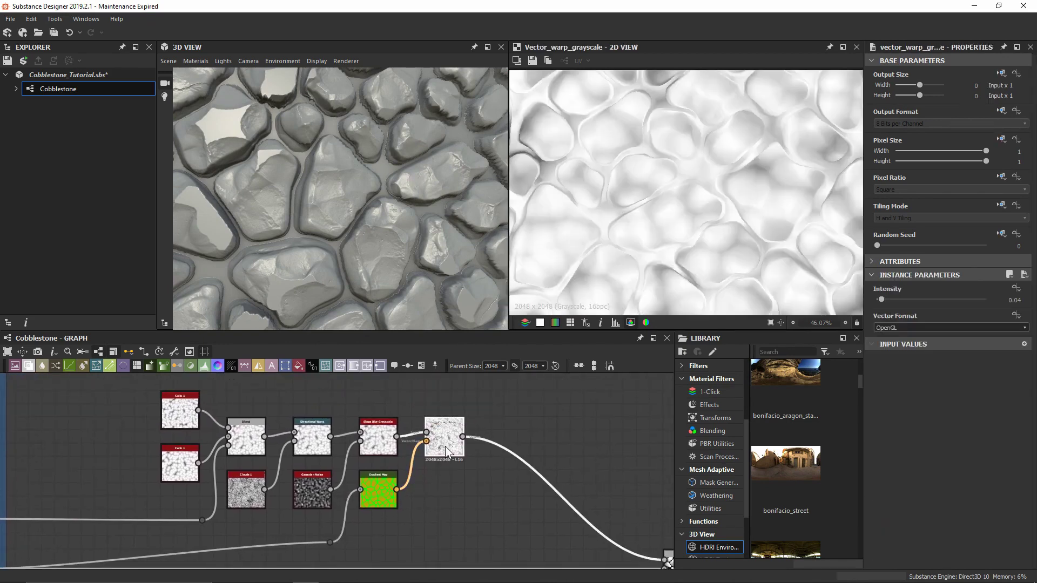
scroll(689, 203, "up", 3)
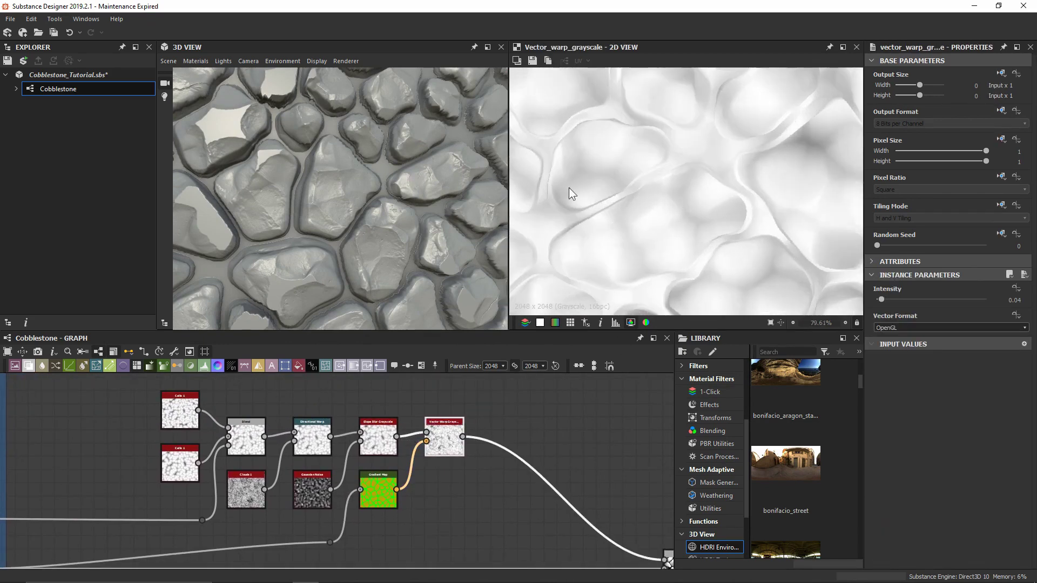
scroll(375, 250, "up", 5)
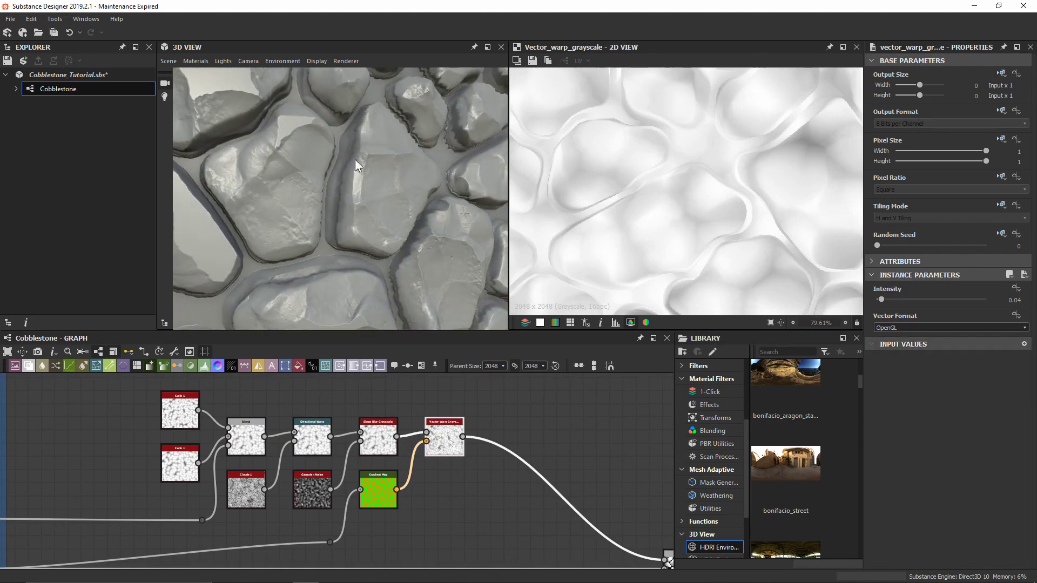
left_click_drag(882, 301, 889, 300)
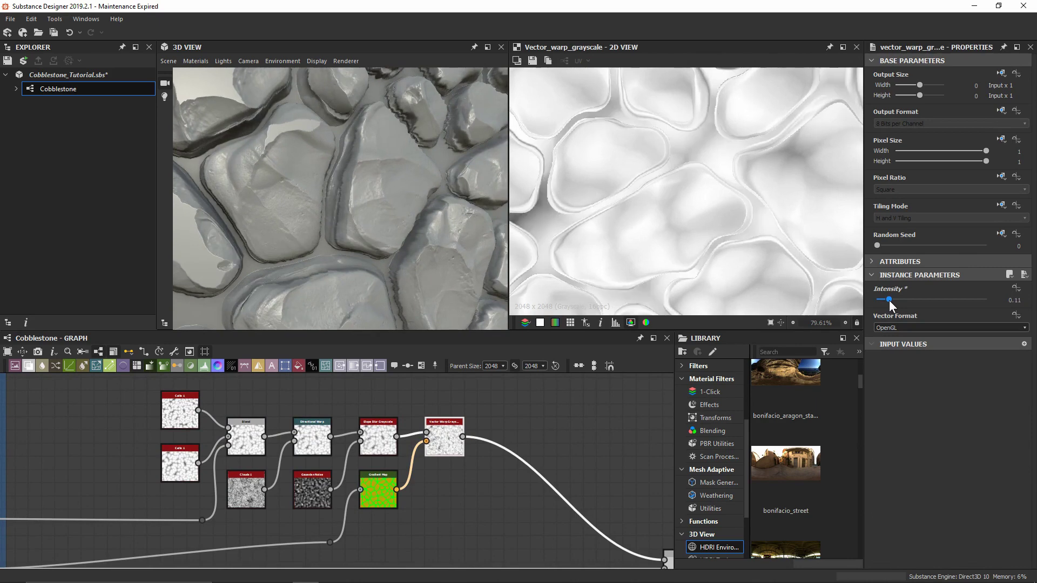
scroll(326, 138, "down", 3)
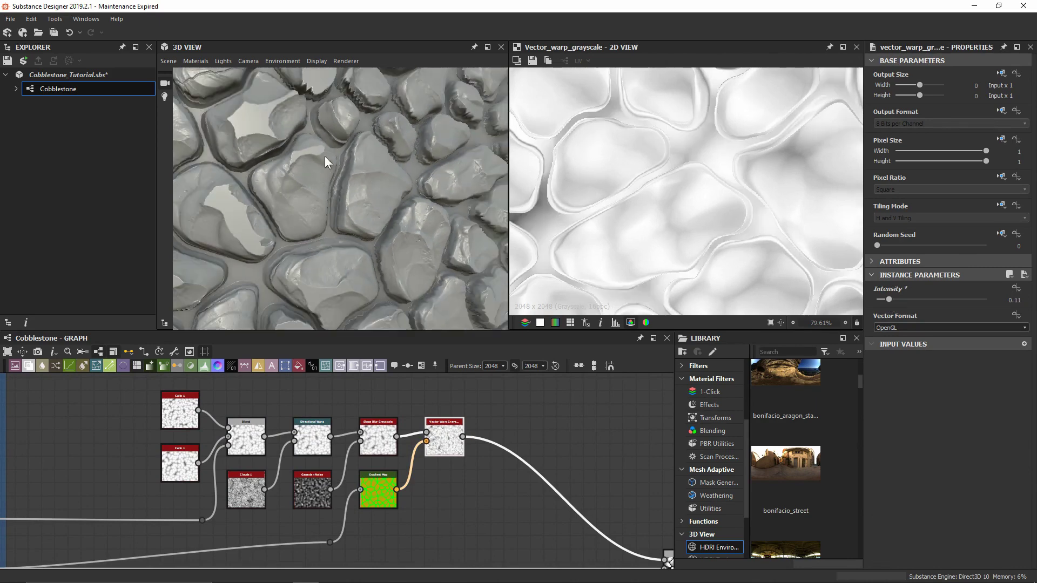
scroll(397, 238, "down", 3)
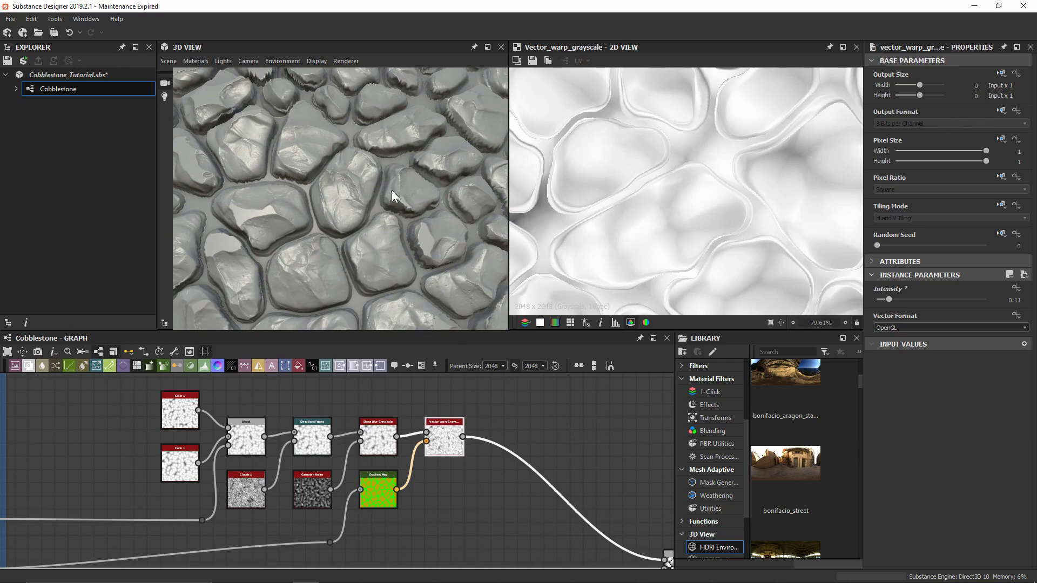
mouse_move(412, 208)
left_mouse_down()
mouse_move(393, 214)
mouse_move(409, 222)
mouse_move(473, 377)
left_mouse_up()
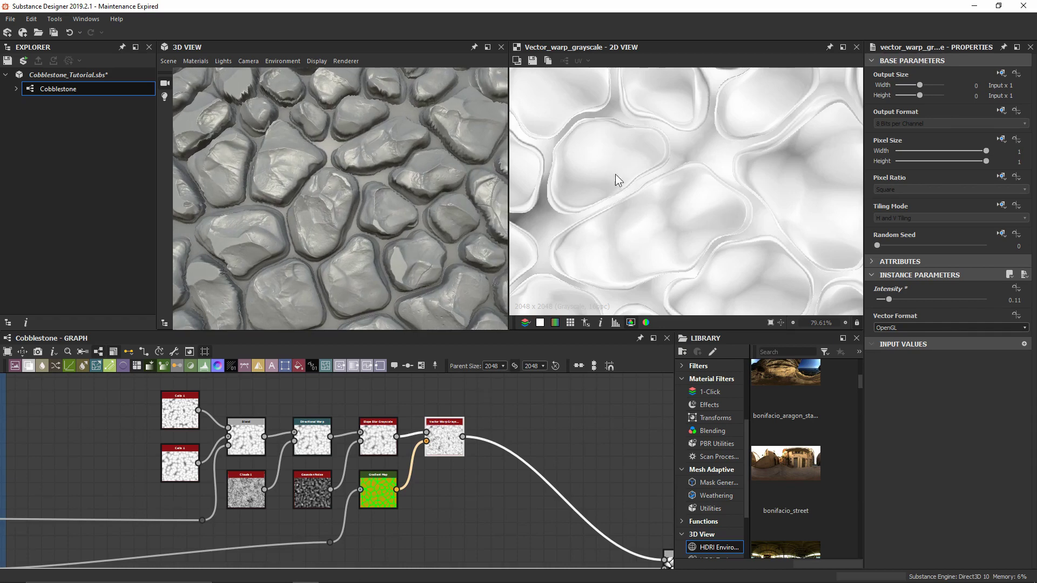
left_click_drag(354, 224, 325, 267)
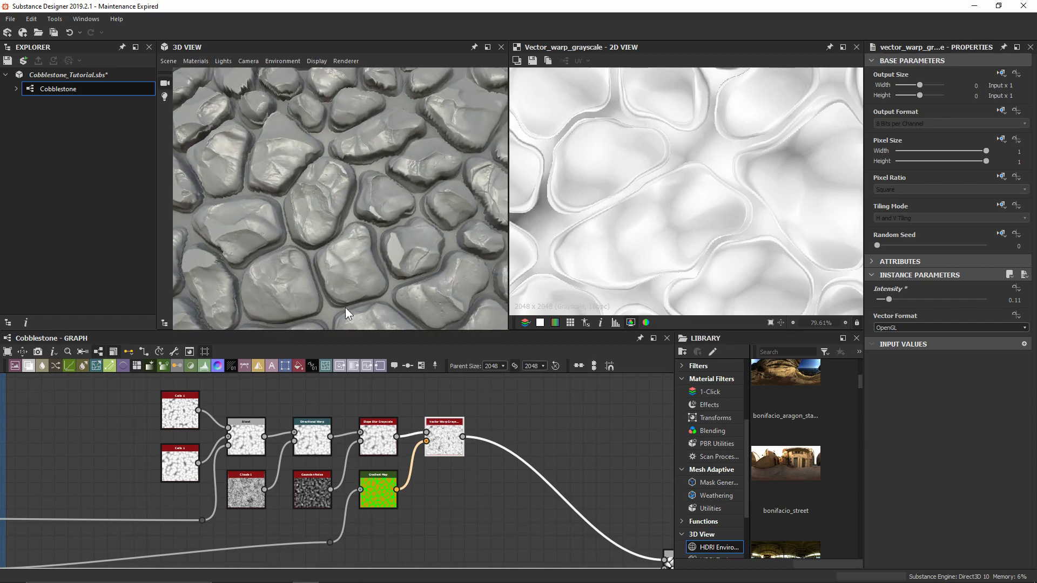
- Insert a Curve node after the Vector Warp Grayscale and bend its curve downward with a point at about 0.63, 0.40
key("space")
type("curv")
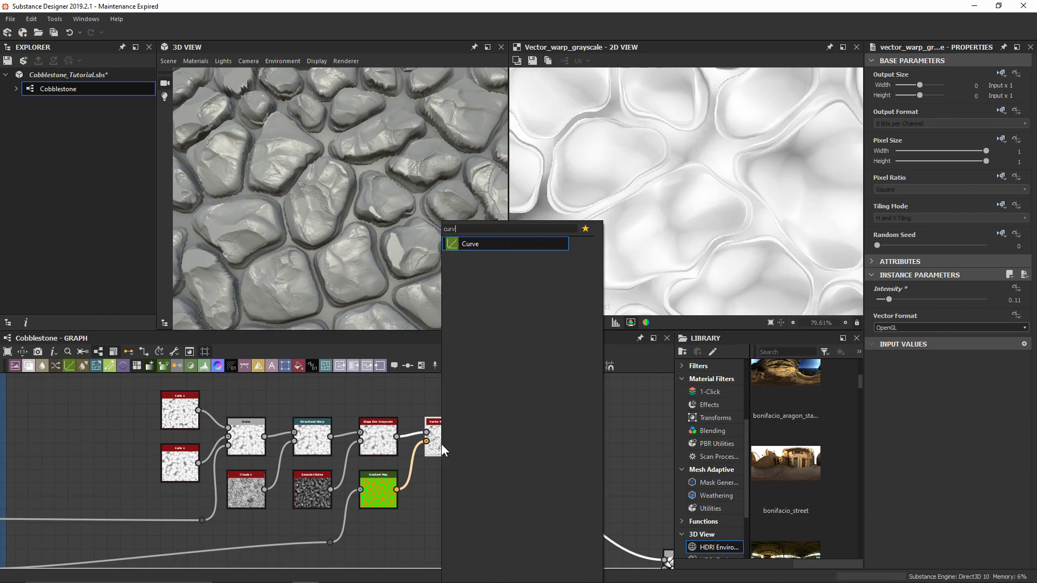
key("Return")
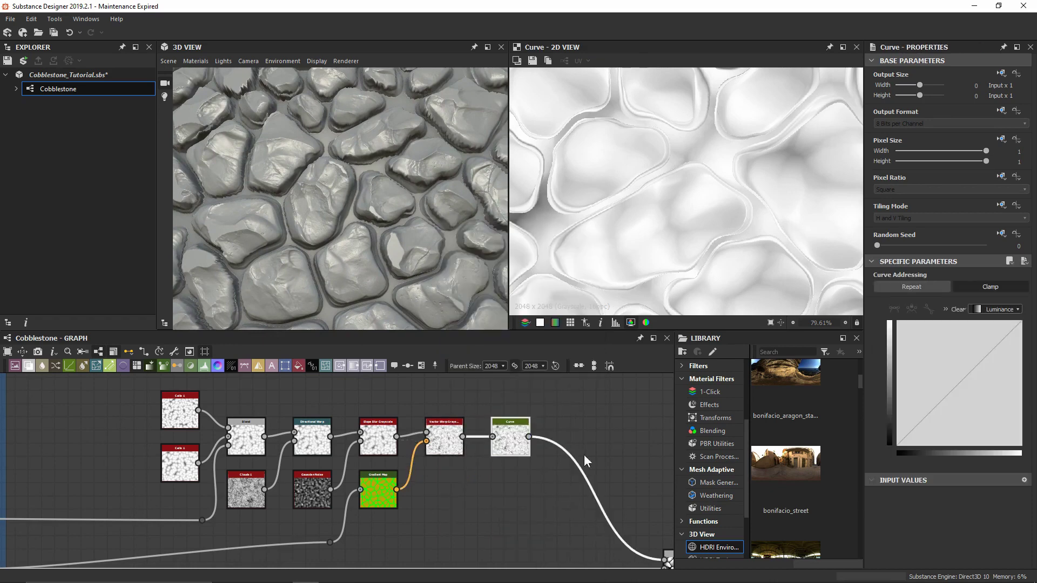
left_click_drag(961, 381, 976, 396)
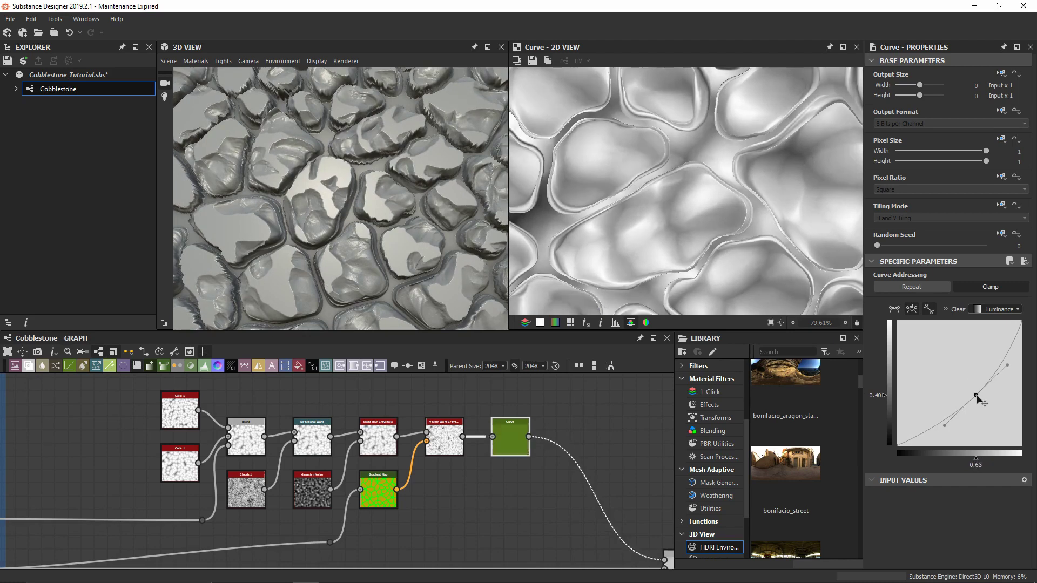
- Insert a Levels node between the Curve and the Divide Blend
middle_click_drag(519, 450, 405, 459)
key("space")
type("levels")
key("Return")
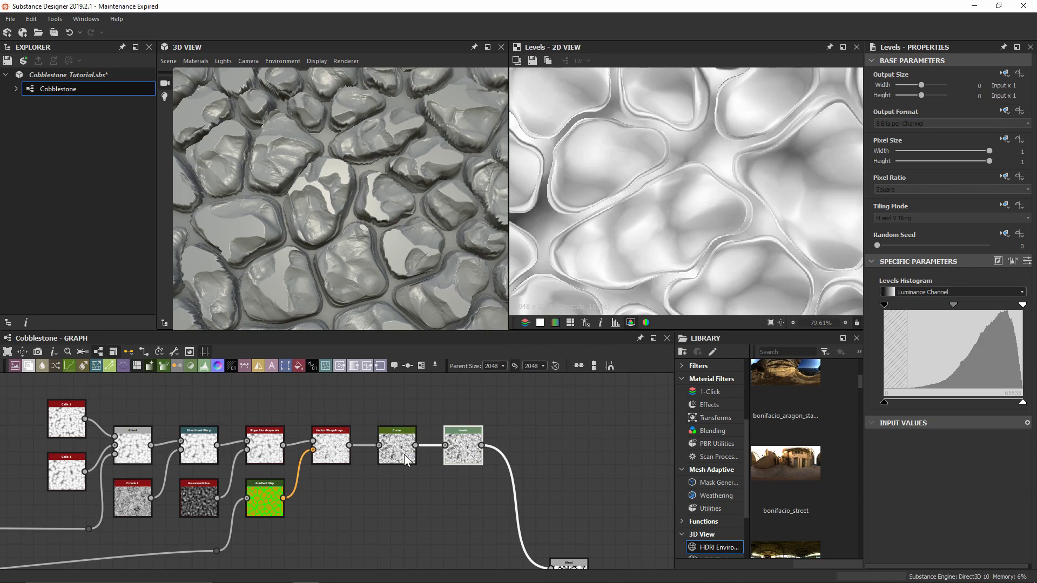
- Raise the Levels node's black output level well past the middle of its range, checking the facets in 3D
mouse_move(883, 400)
left_mouse_down()
mouse_move(938, 395)
mouse_move(903, 396)
left_mouse_up()
left_click_drag(436, 253, 303, 143)
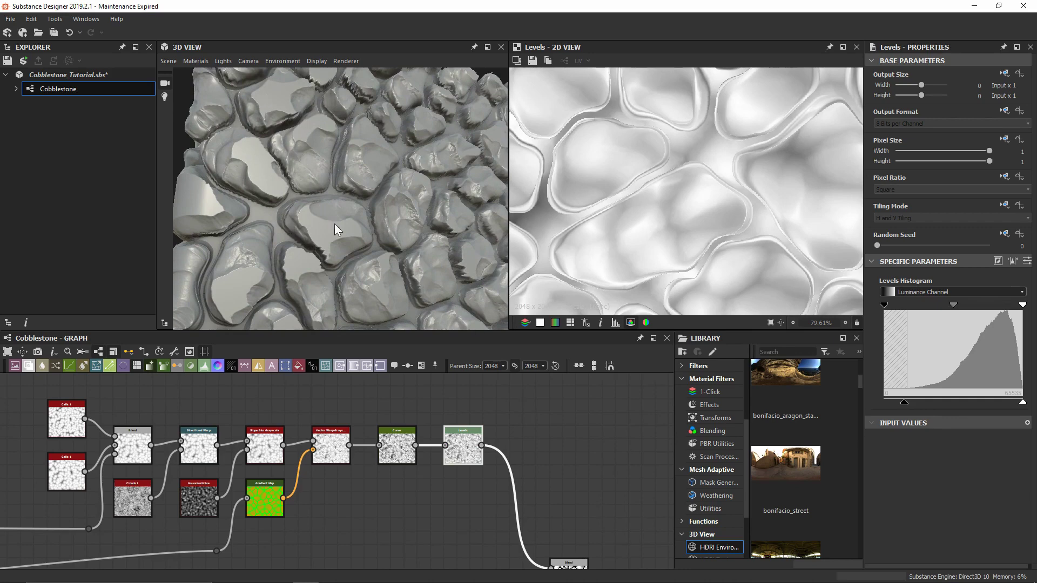
left_click_drag(277, 142, 356, 253)
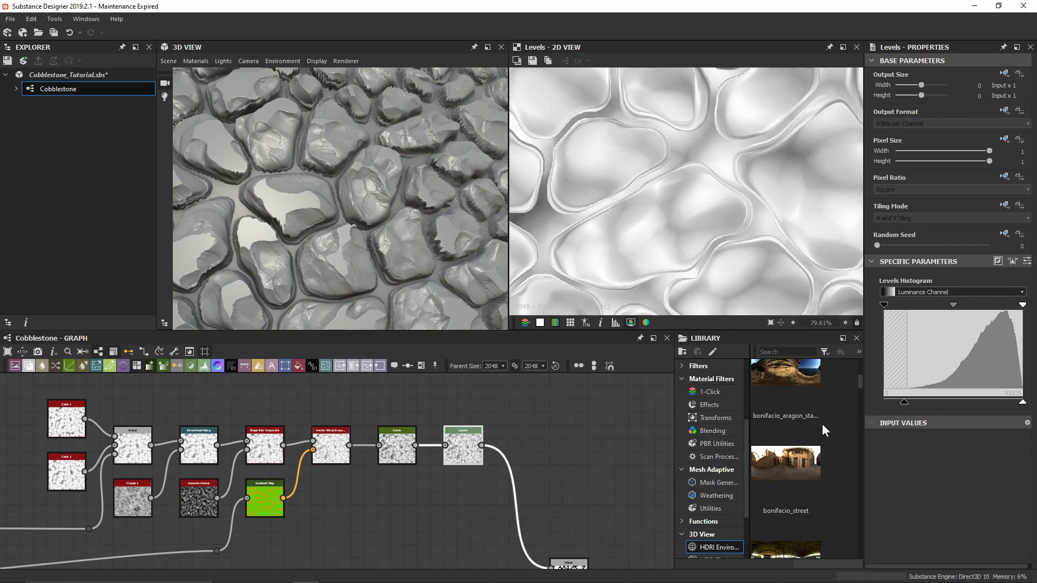
left_click_drag(905, 402, 985, 387)
mouse_move(351, 196)
left_mouse_down()
mouse_move(349, 180)
mouse_move(370, 203)
mouse_move(358, 222)
mouse_move(345, 221)
mouse_move(343, 132)
mouse_move(371, 165)
mouse_move(376, 197)
mouse_move(423, 190)
mouse_move(389, 192)
left_mouse_up()
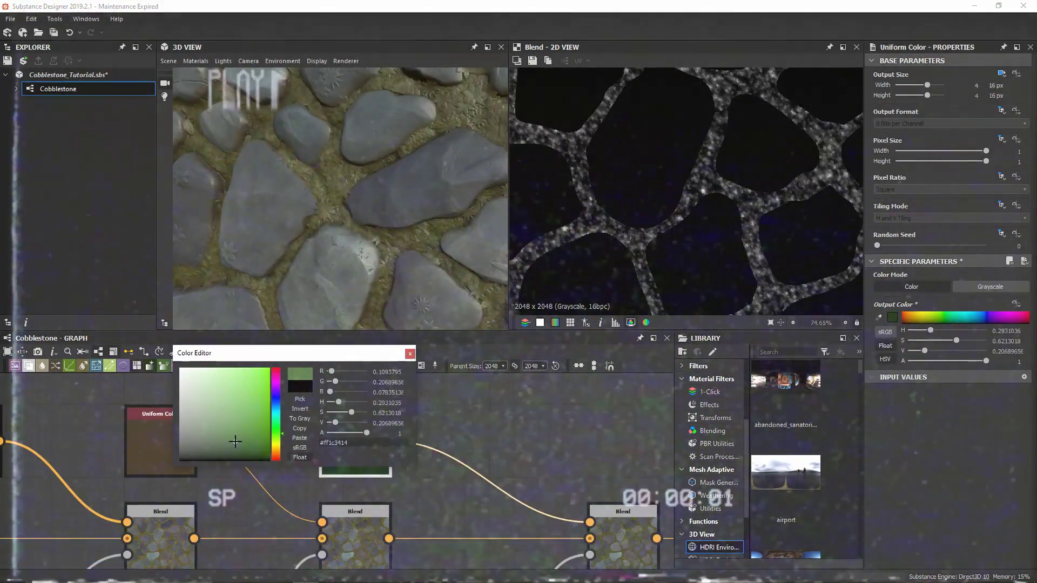
left_click(281, 446)
left_click_drag(281, 446, 281, 440)
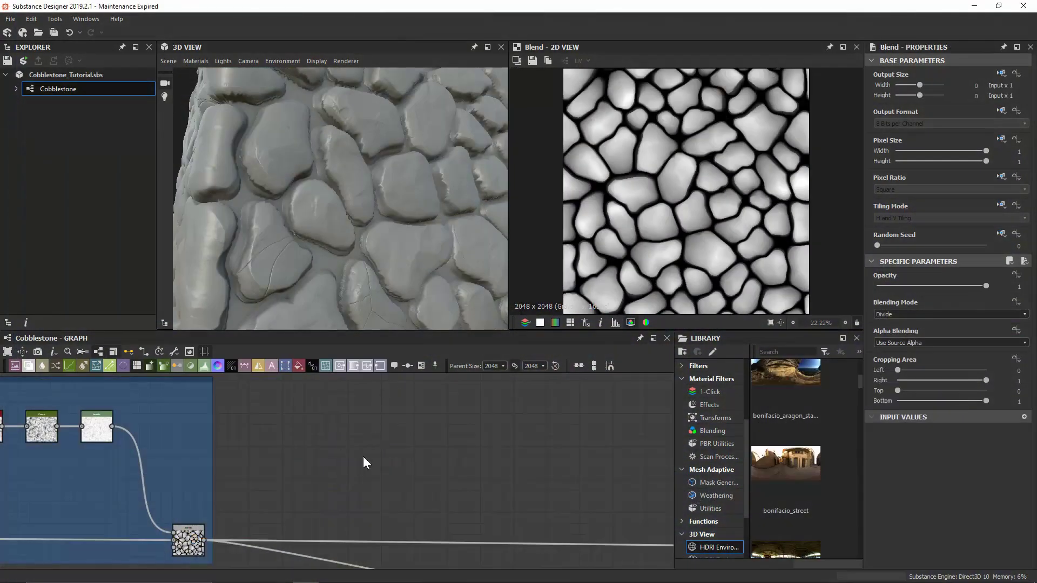
- Add a Cells 1 noise beyond the Facets frame and place a duplicate of it directly below
key("space")
type("cells")
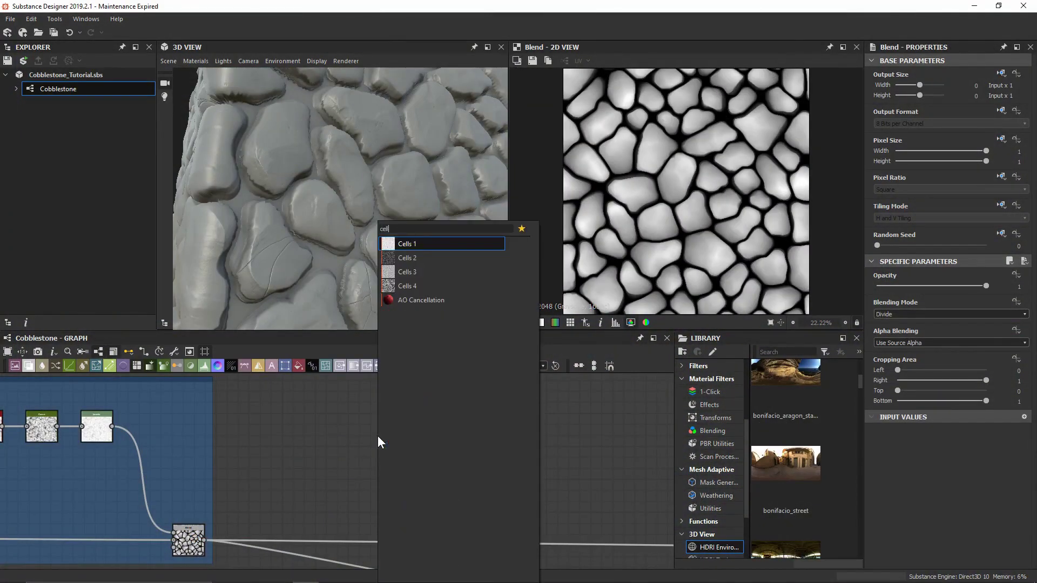
key("Return")
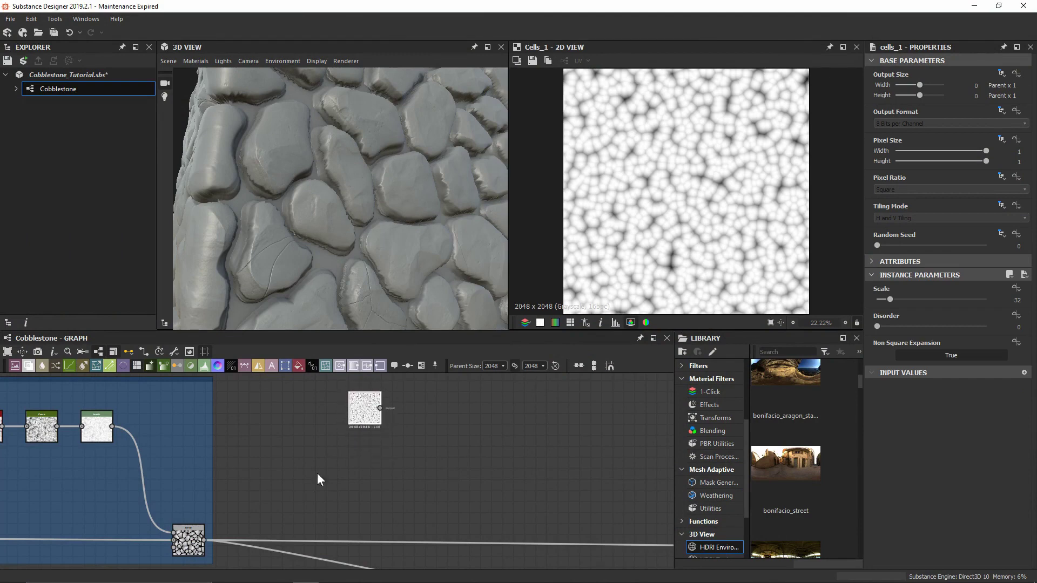
key("ctrl+c")
key("ctrl+v")
left_click(363, 465)
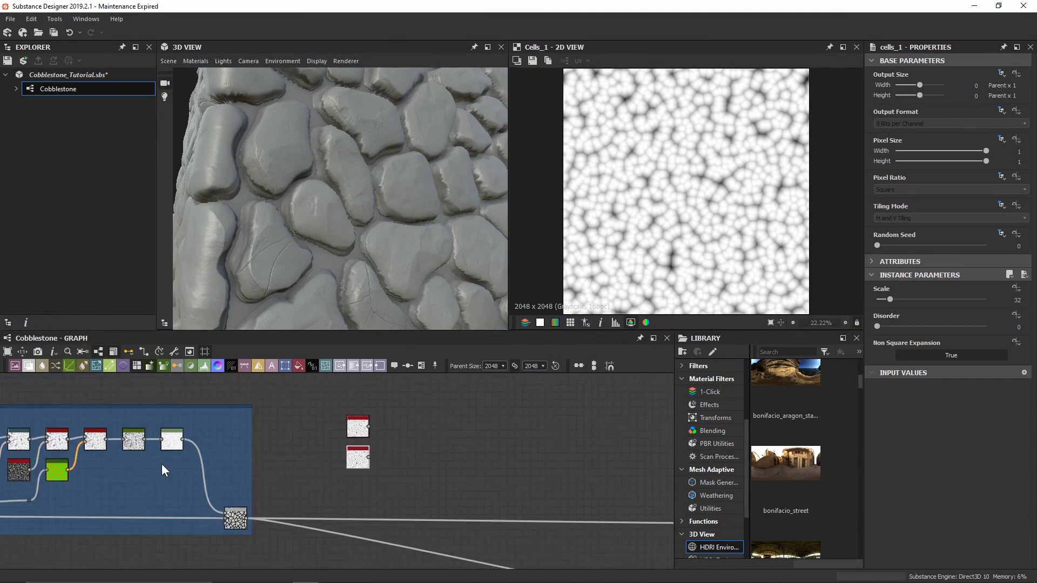
- Examine the Facets frame's Slope Blur Grayscale in the 2D view
scroll(161, 464, "down", 2)
middle_click_drag(161, 464, 289, 451)
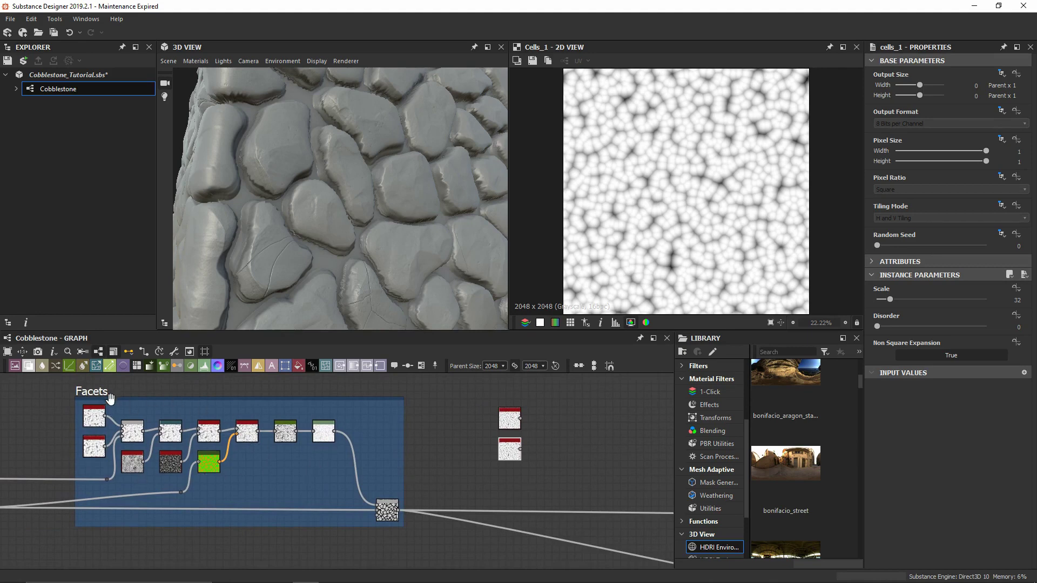
double_click(214, 438)
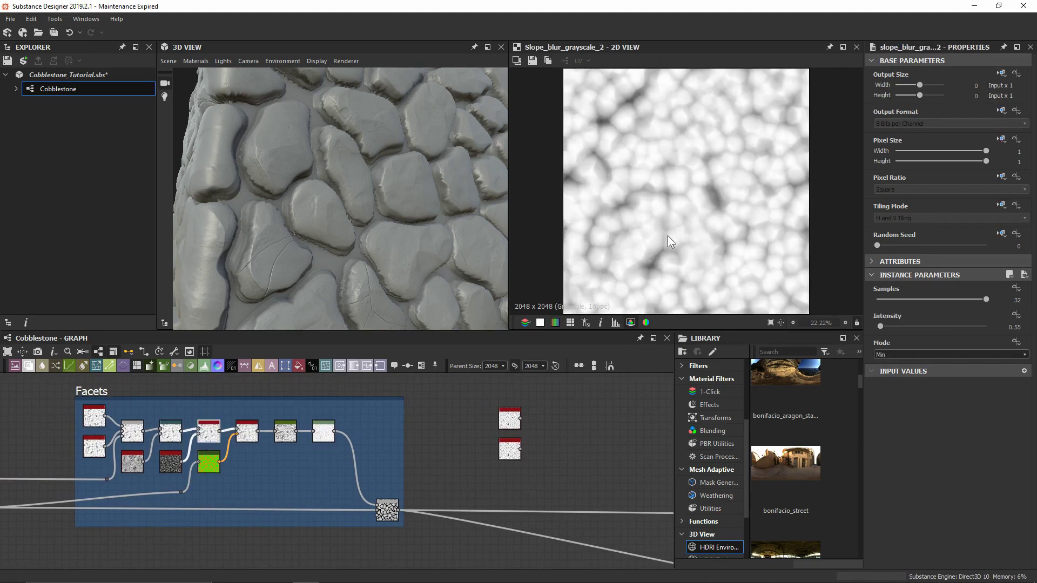
- Combine the two new Cells 1 noises in a Blend node, feeding its Foreground and Background inputs
scroll(545, 449, "up", 3)
middle_click_drag(545, 449, 382, 443)
key("space")
type("blend")
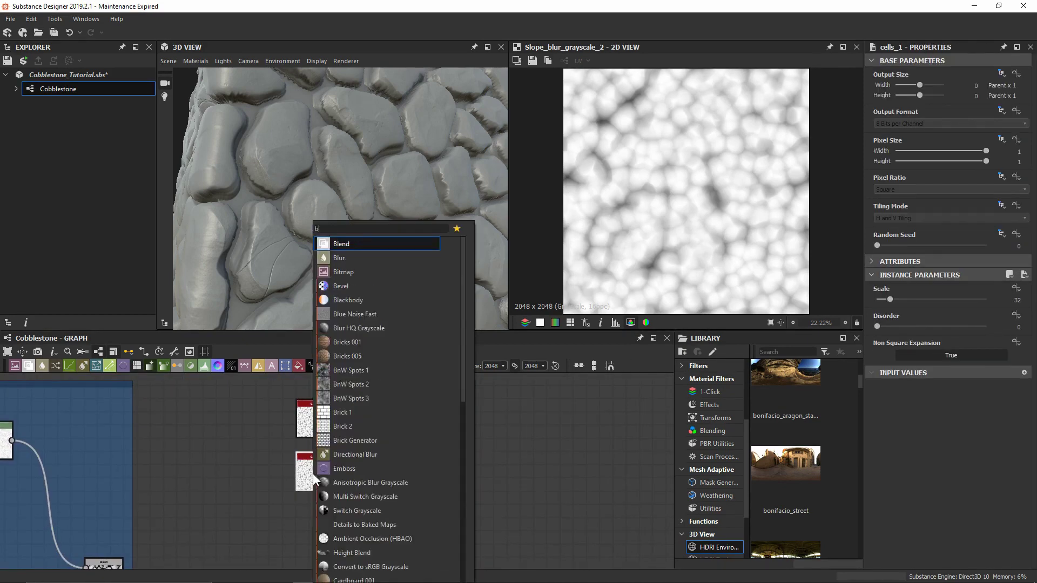
key("Return")
left_click_drag(374, 471, 374, 444)
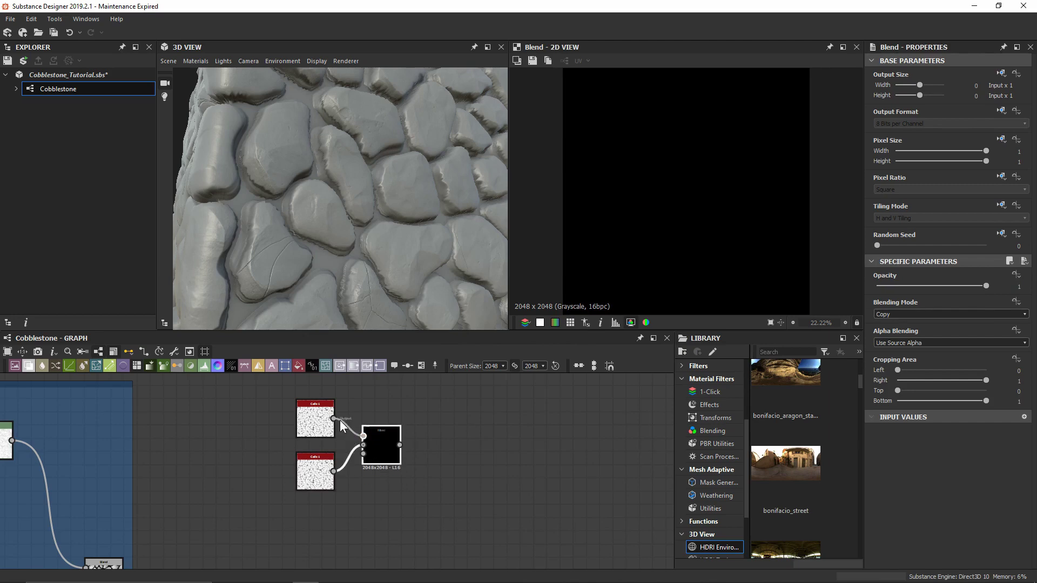
- Set the upper Cells 1 noise's Scale to 22, and the lower one's Scale to 30 and Disorder to 0.46
left_click(339, 420)
type("22")
key("Return")
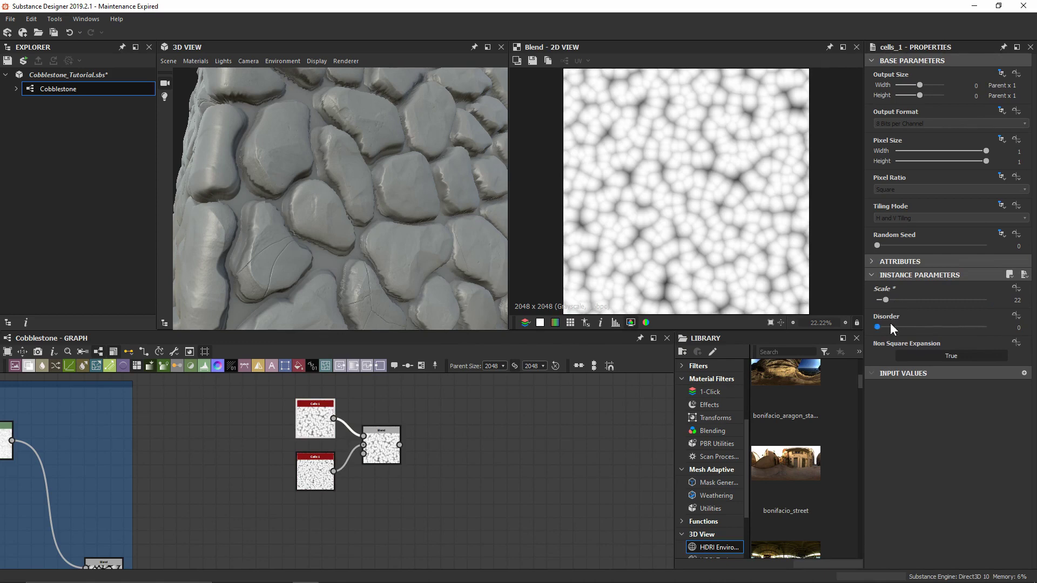
left_click(309, 476)
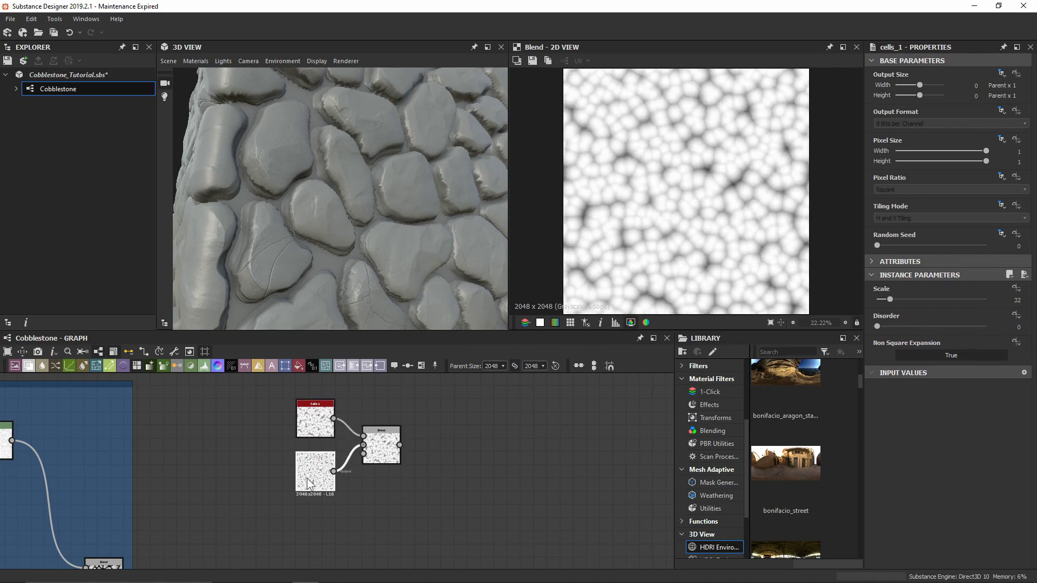
left_click(889, 297)
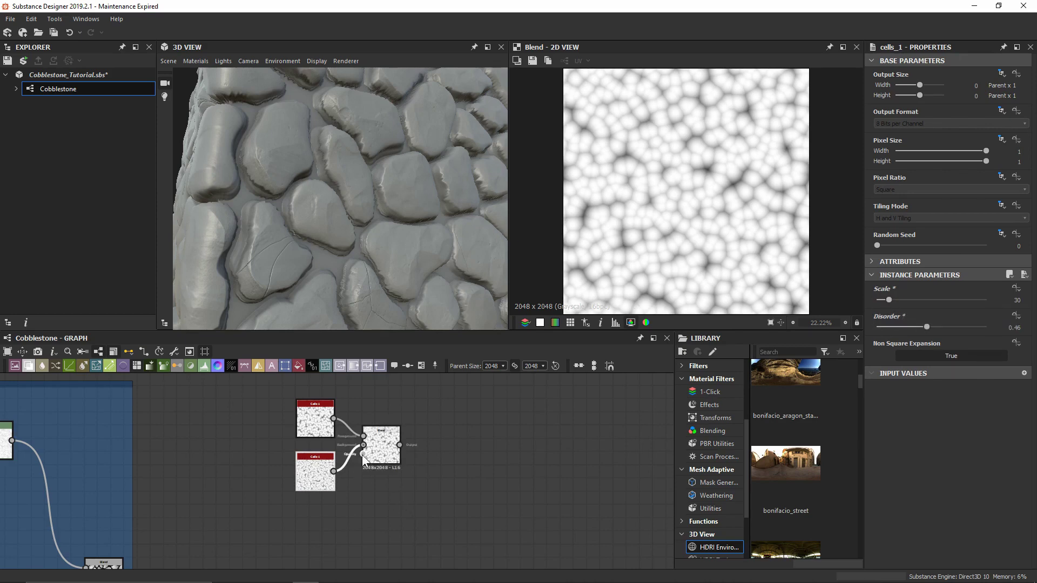
- Add a Gaussian Noise below the two Cells 1 noises to drive the new Blend's Opacity input
key("space")
type("gaus")
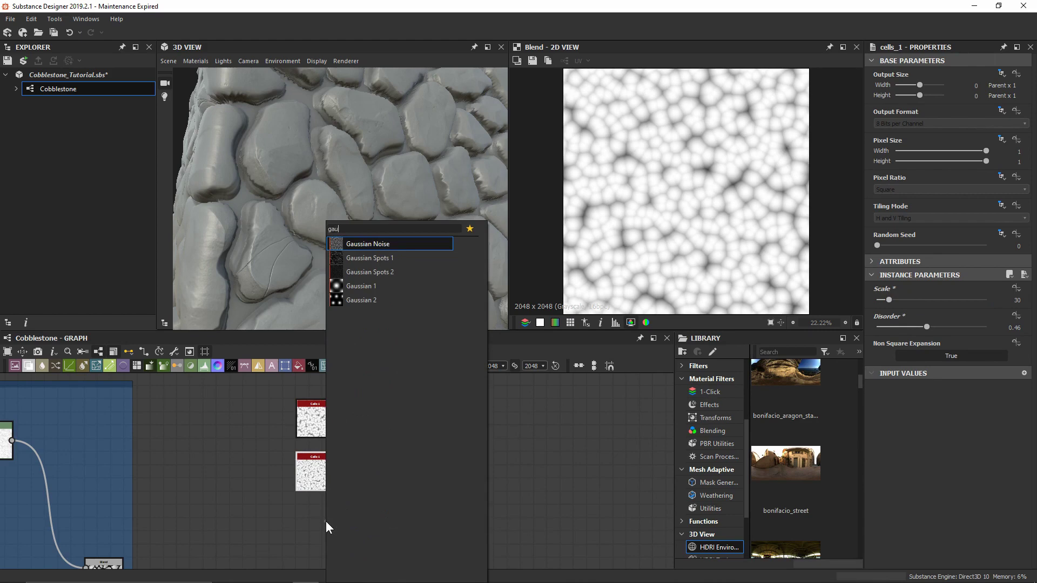
key("Return")
left_click_drag(312, 523, 285, 519)
- Insert a Levels node between the Gaussian Noise and the Blend's Opacity input, placed beside the noise
key("space")
type("le")
key("Return")
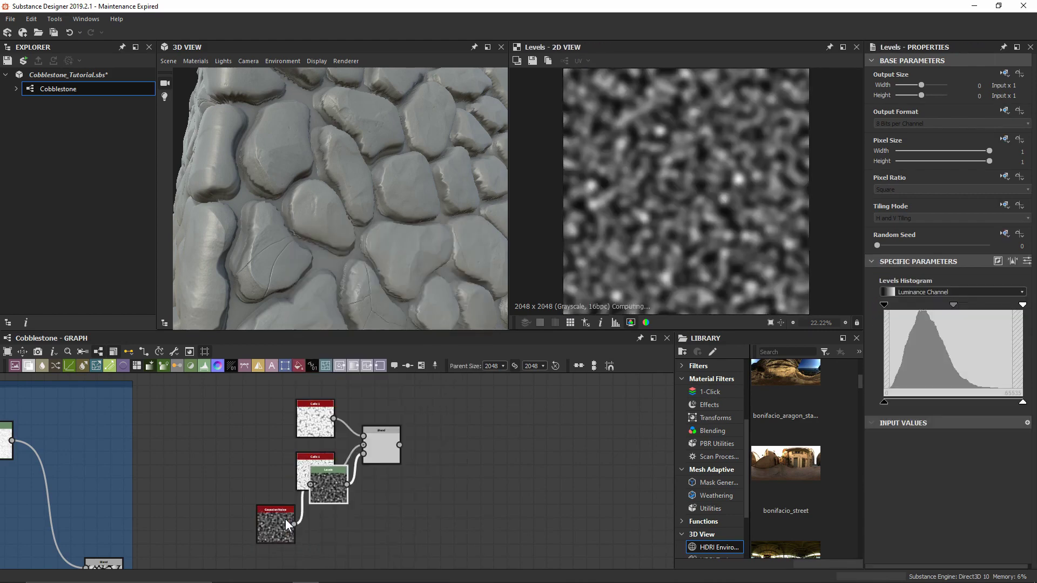
left_click_drag(325, 507, 327, 532)
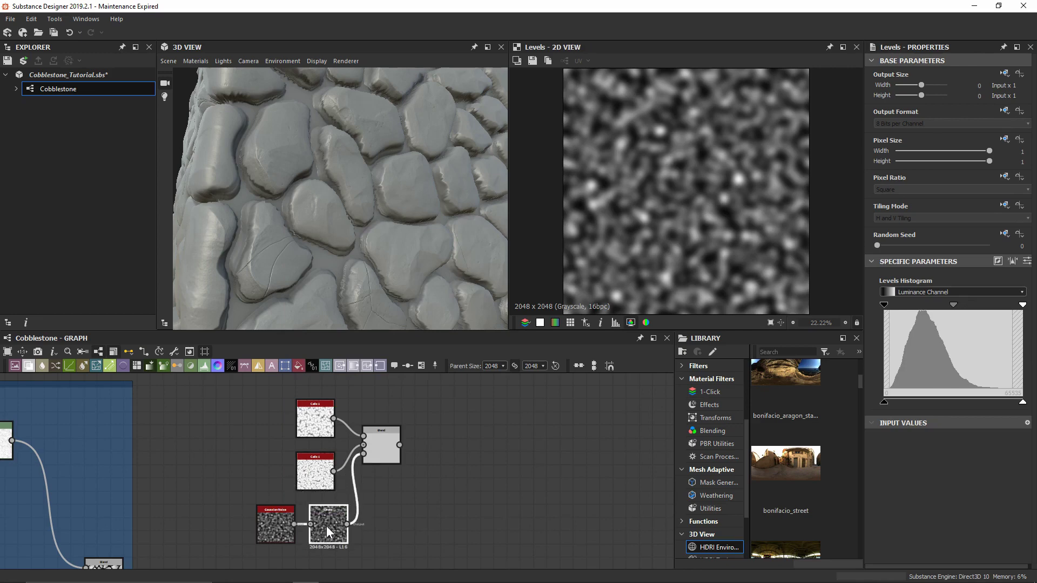
- Align the Gaussian Noise and Levels below the Cells 1 nodes, preview the Blend, and brighten the Levels by lowering its white input point
left_click_drag(229, 521, 315, 536)
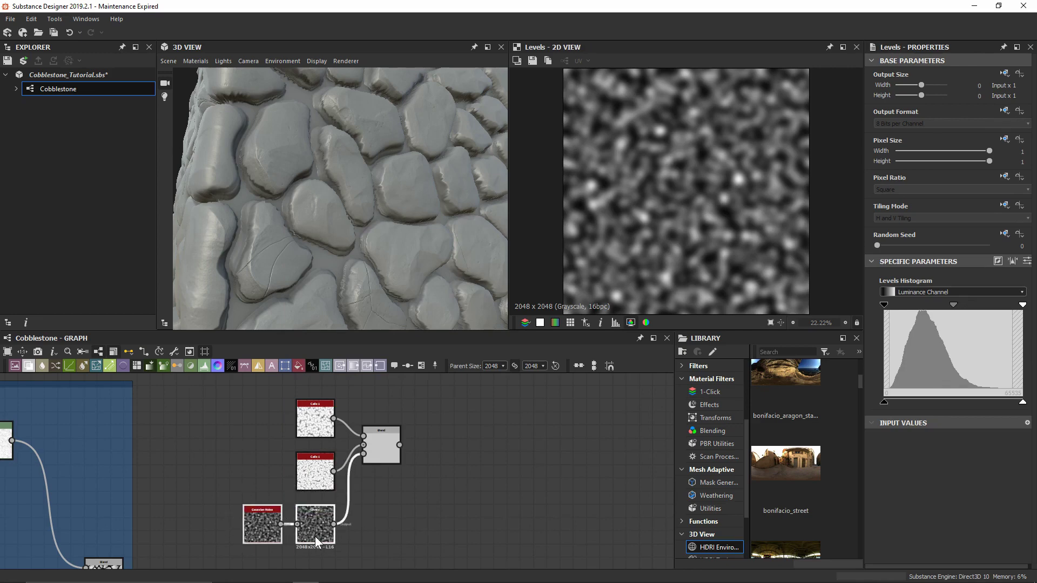
double_click(383, 459)
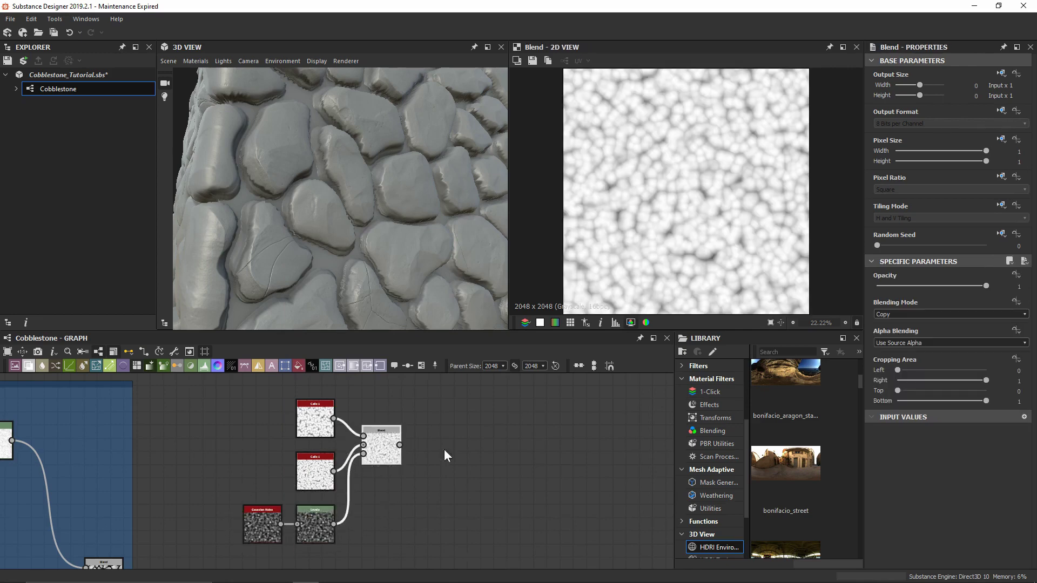
left_click(323, 519)
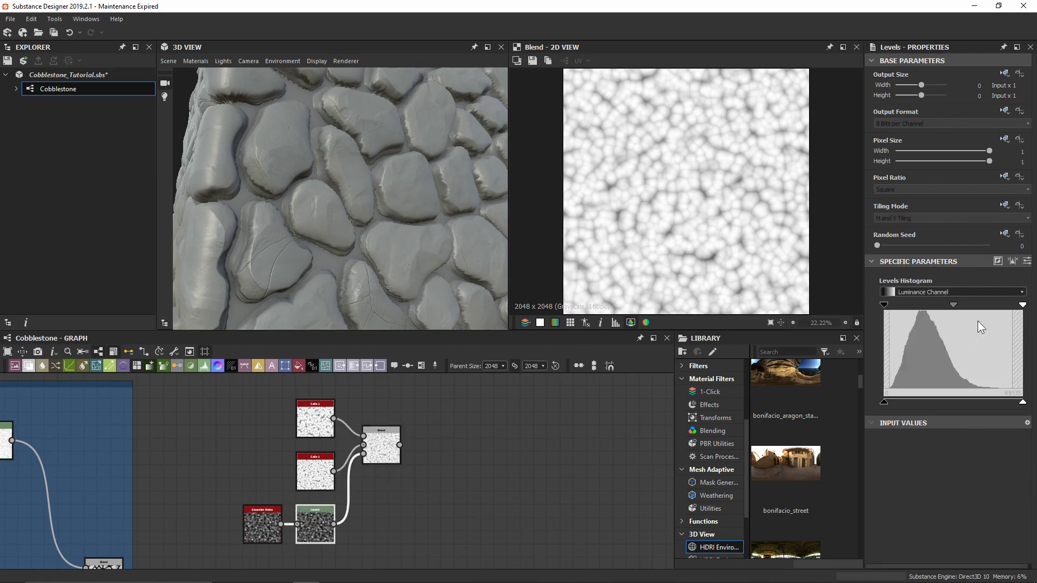
left_click_drag(1022, 305, 940, 312)
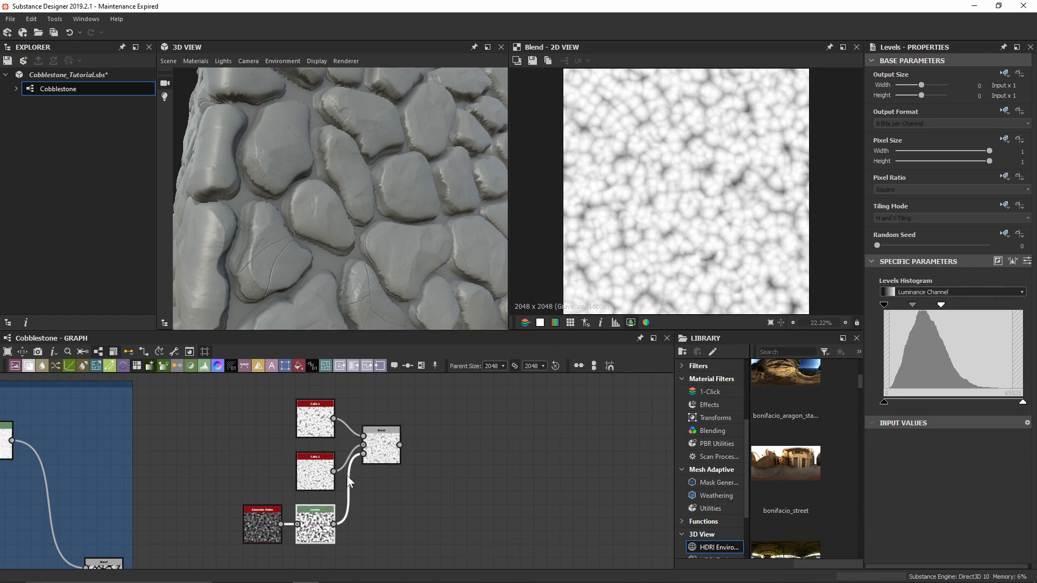
- Set the Gaussian Noise's Scale to 43 and its Disorder to 0.34
left_click(318, 478)
left_click(265, 527)
left_click_drag(924, 296, 949, 302)
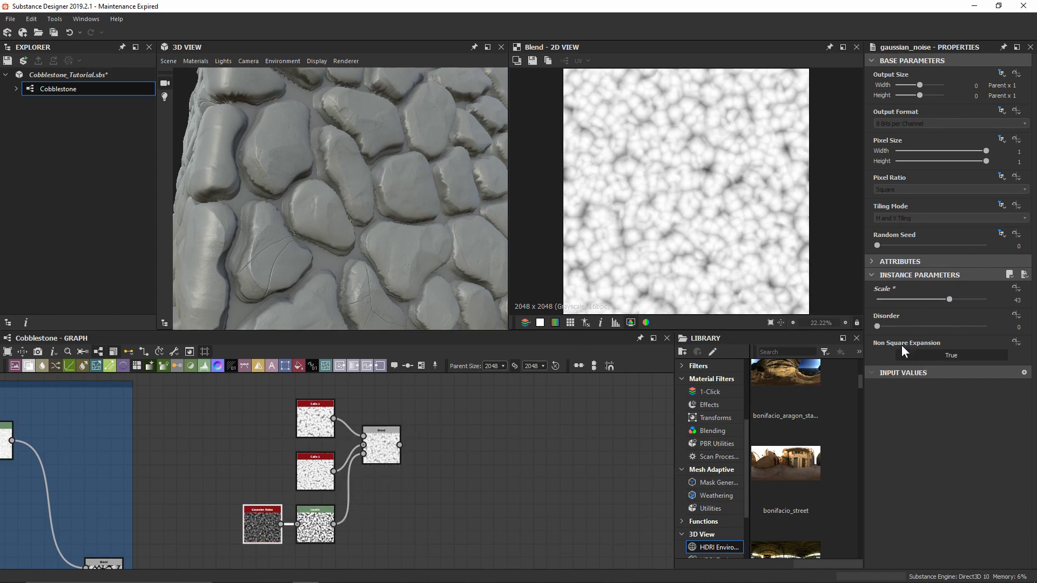
left_click_drag(886, 326, 913, 327)
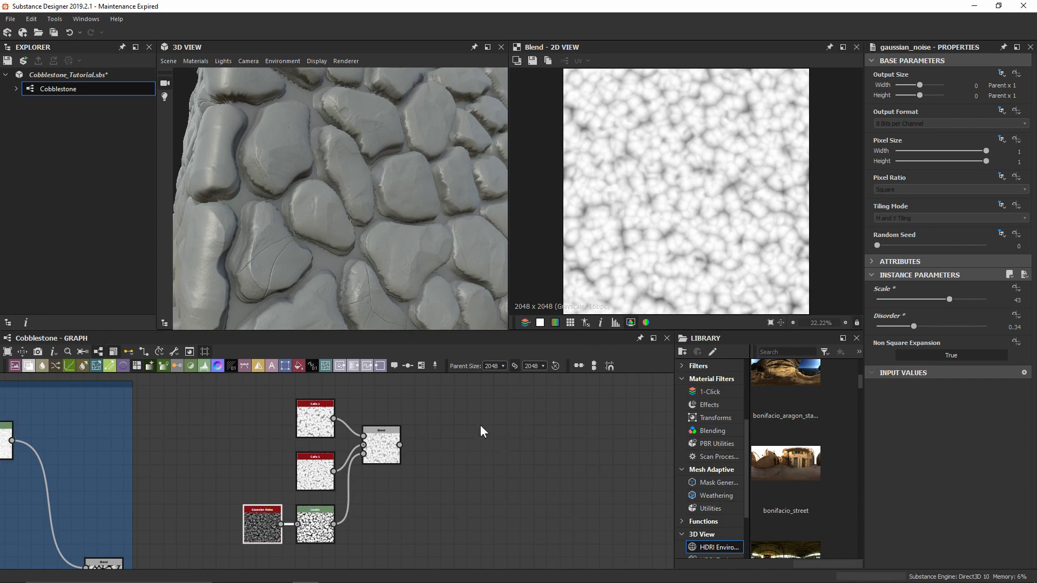
- Add a Directional Warp node fed by the output of the Blend combining the two Cells 1 noises
left_click_drag(400, 444, 518, 439)
type("direction")
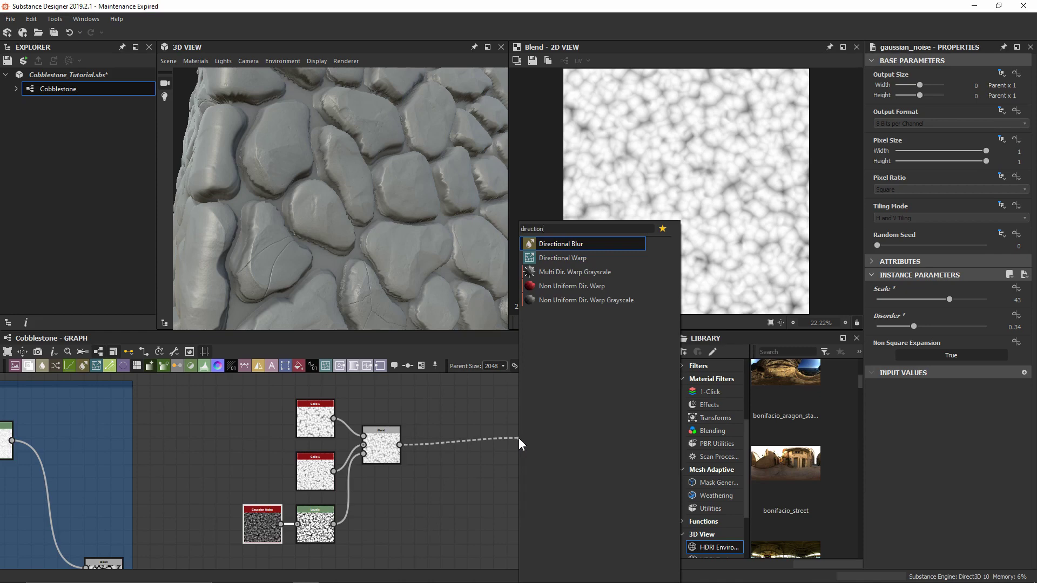
key("Down")
key("Return")
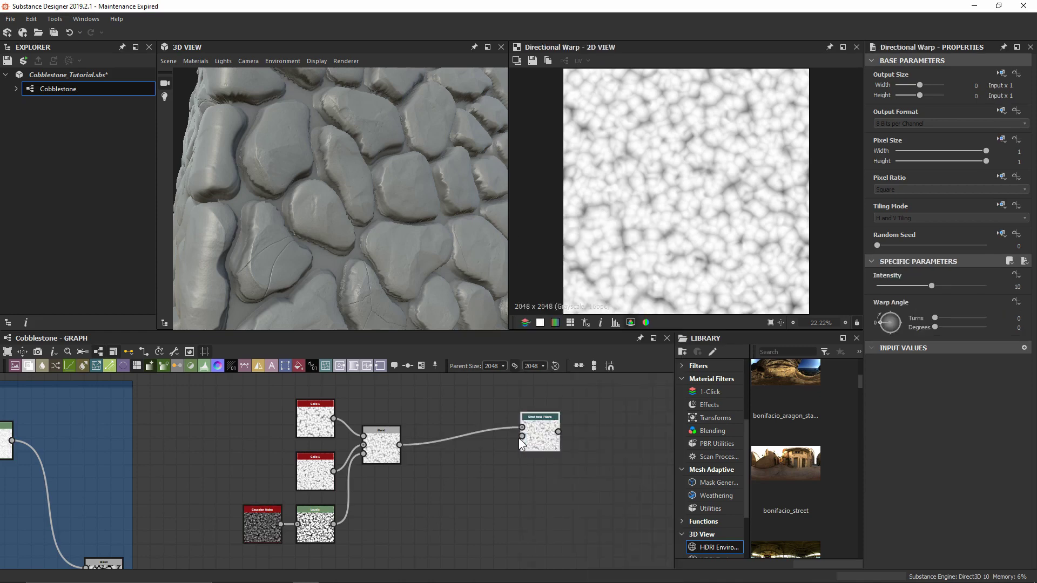
- Add a Clouds 2 noise below the Blend and feed it into the Directional Warp's Intensity input
left_click_drag(516, 426, 412, 498)
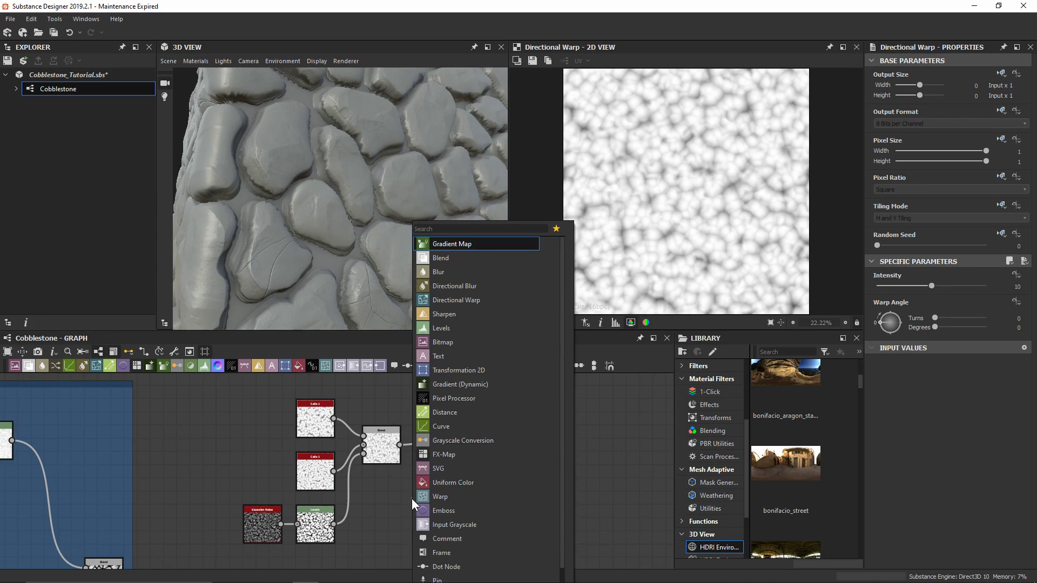
type("clouds")
key("Down")
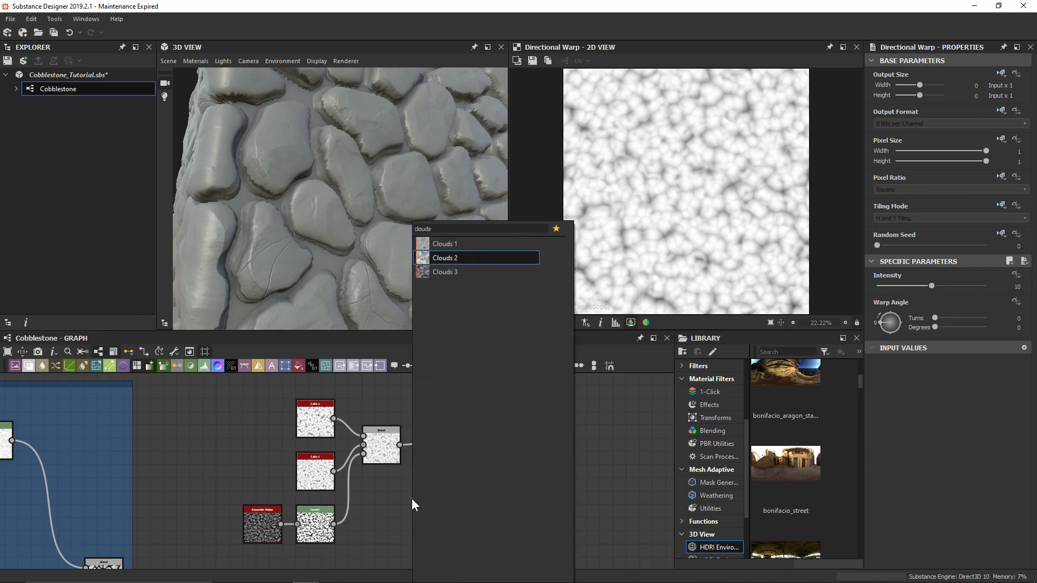
key("Return")
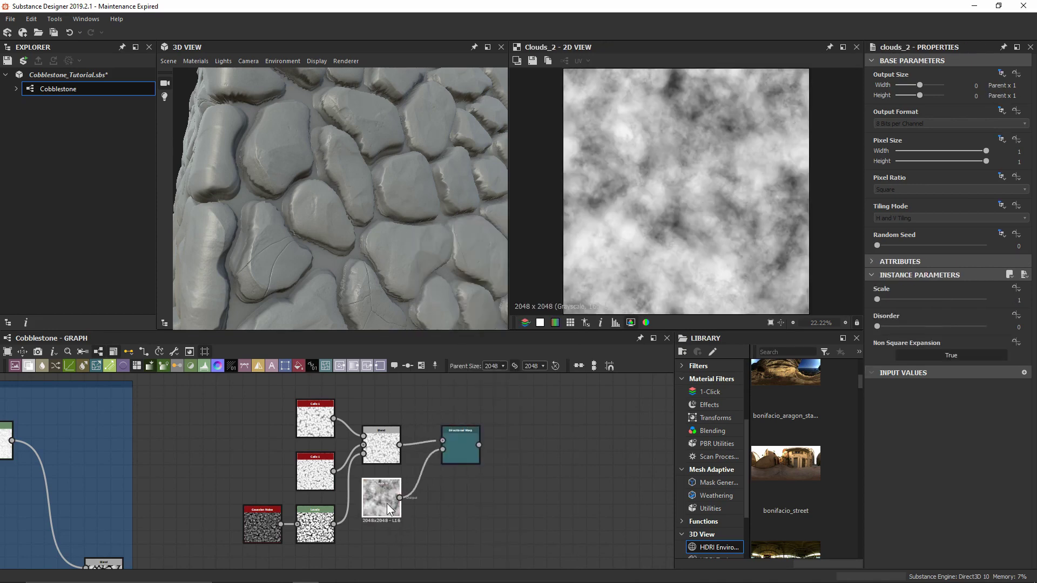
scroll(594, 219, "up", 2)
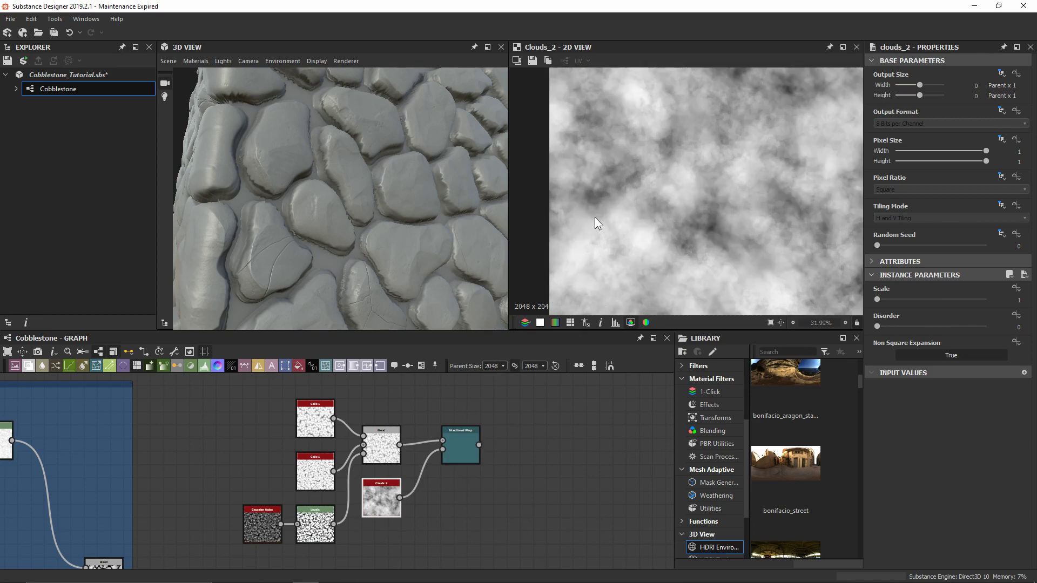
- Preview the Directional Warp and set its Intensity to 15 and its Warp Angle to 0.41 turns
left_click(462, 448)
scroll(657, 218, "up", 3)
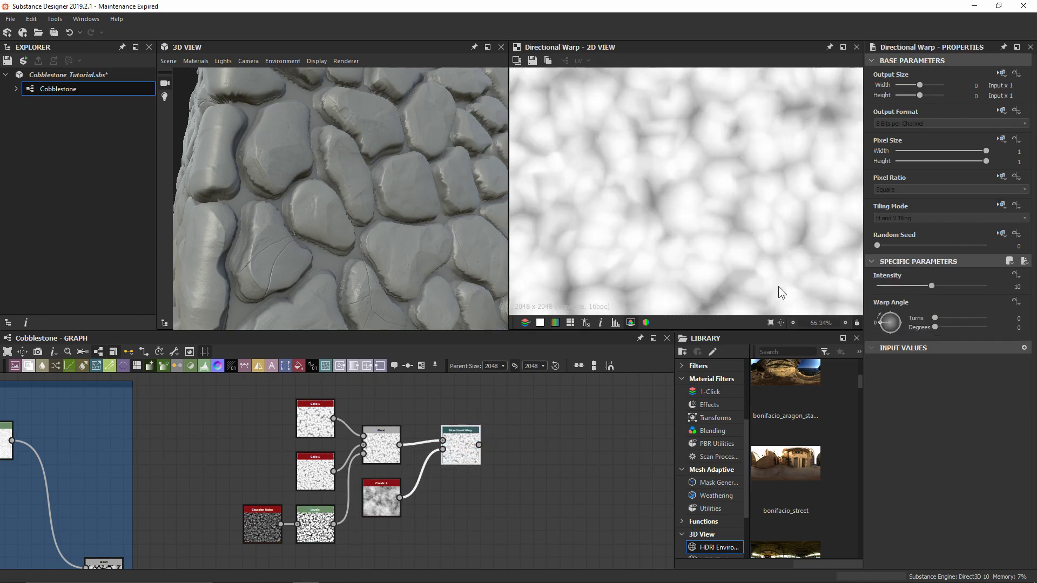
left_click(942, 286)
type("15")
key("Return")
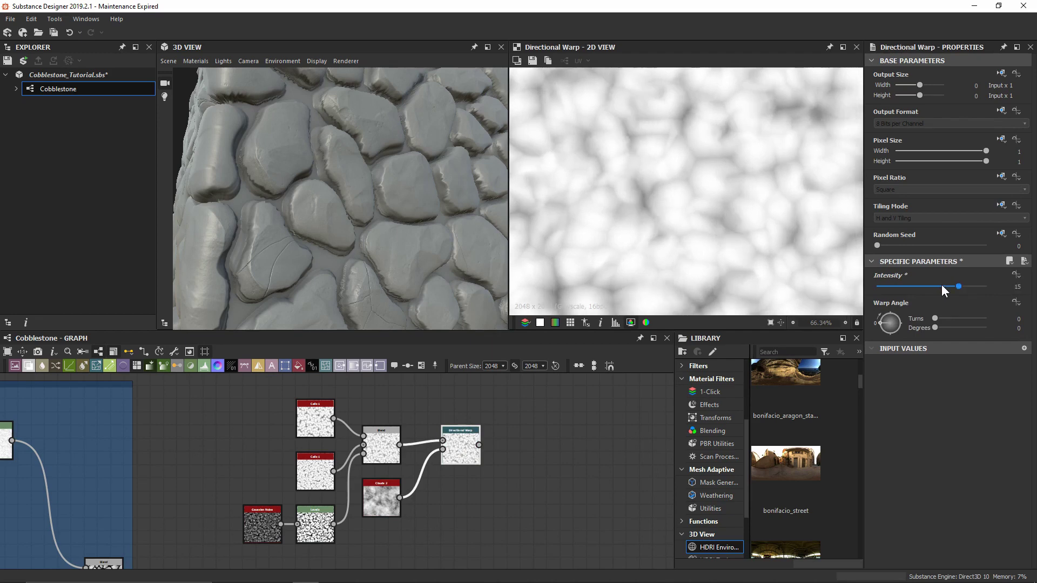
mouse_move(941, 319)
left_mouse_down()
mouse_move(977, 318)
mouse_move(947, 326)
mouse_move(955, 320)
left_mouse_up()
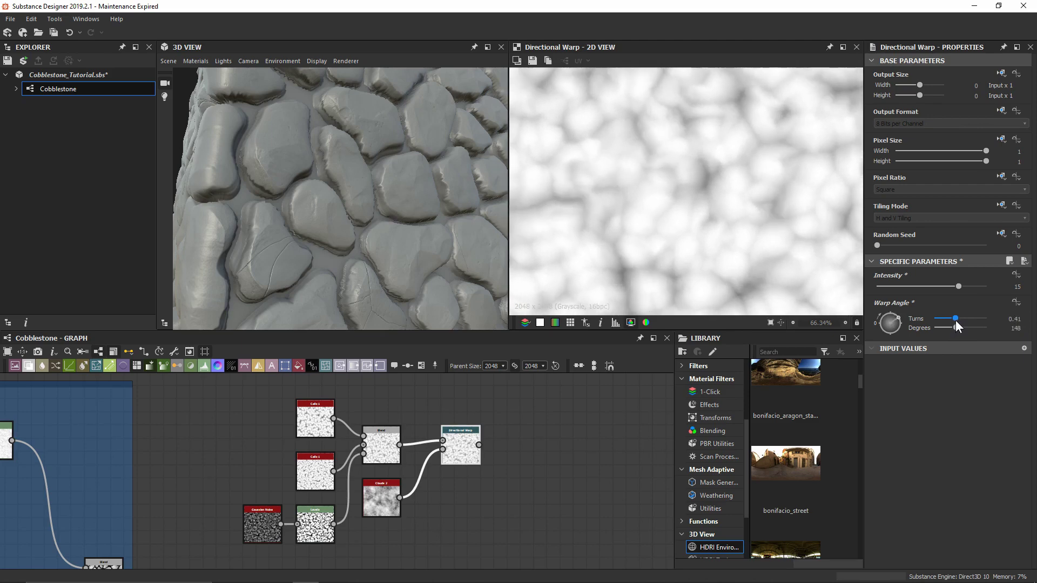
scroll(632, 272, "down", 3)
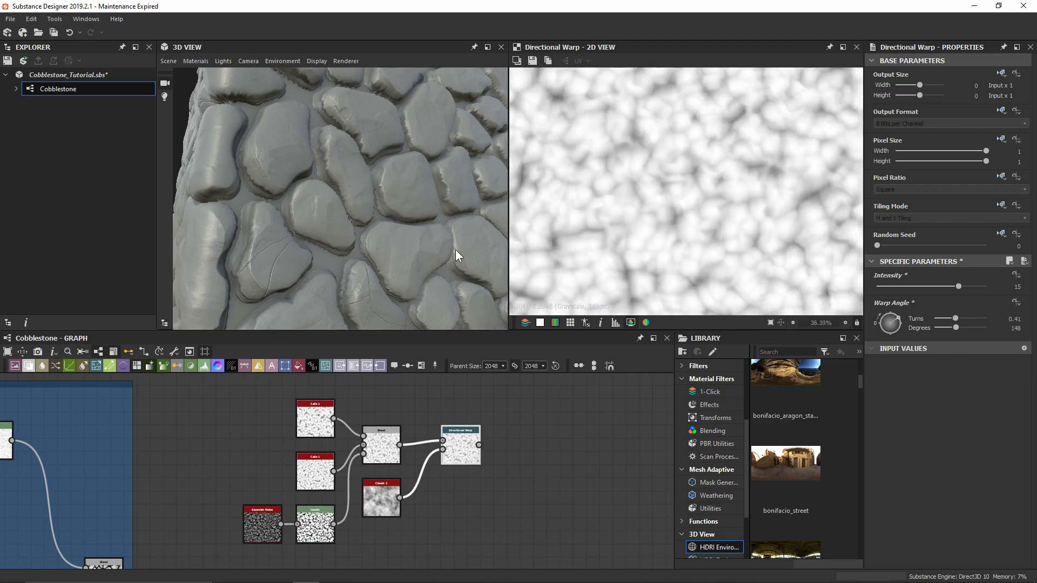
- Move the new cell-noise node group down beneath the main connection lines running from the blue frame
scroll(498, 426, "down", 3)
middle_click_drag(499, 434, 405, 431)
middle_click_drag(445, 494, 449, 471)
left_click_drag(383, 385, 384, 531)
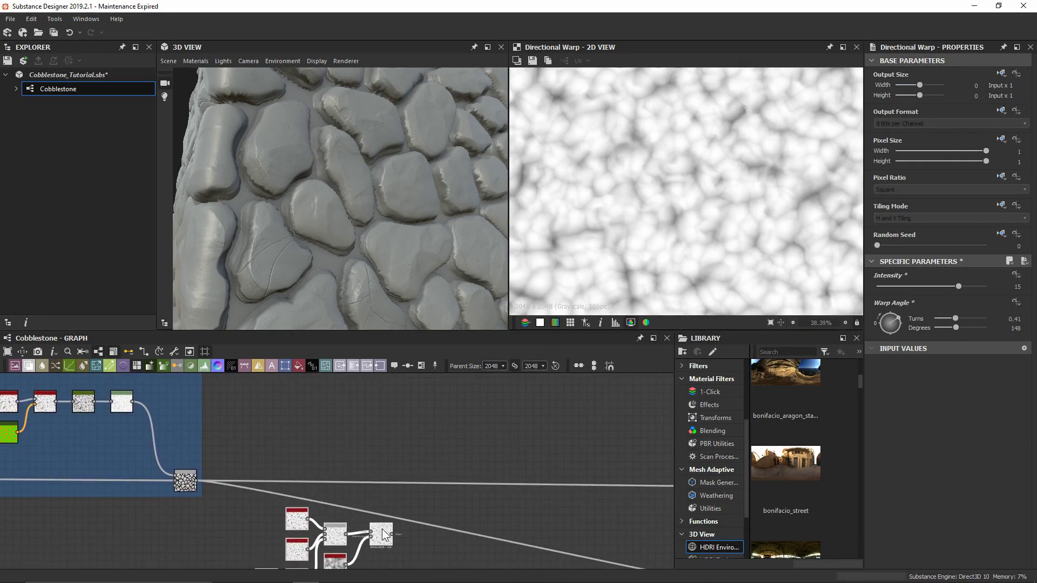
middle_click_drag(393, 427, 400, 417)
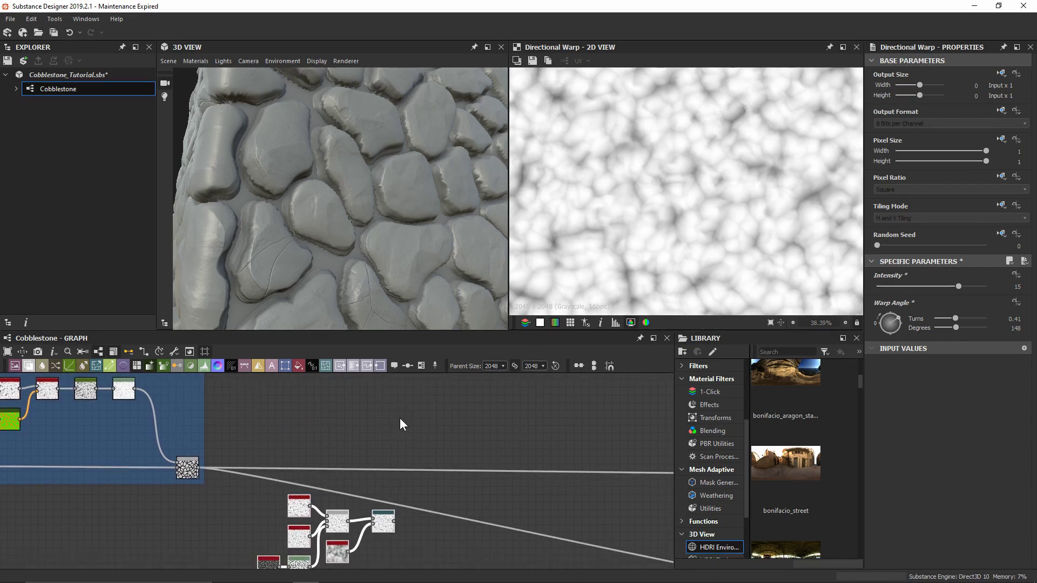
- Insert a Height Blend after the Divide Blend at the end of the blue frame, and place it beyond the new node group
left_click(186, 468)
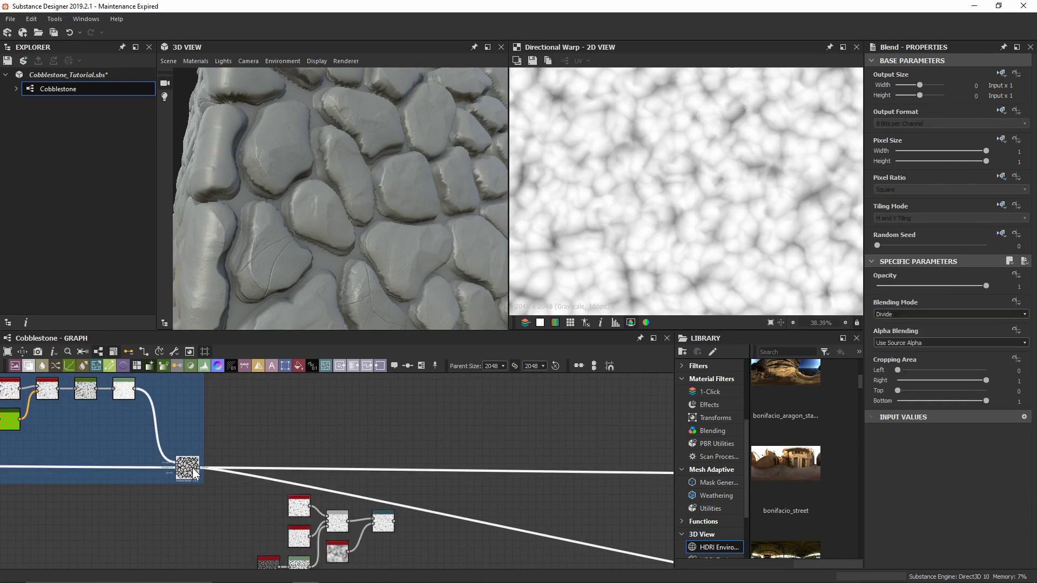
key("space")
type("height")
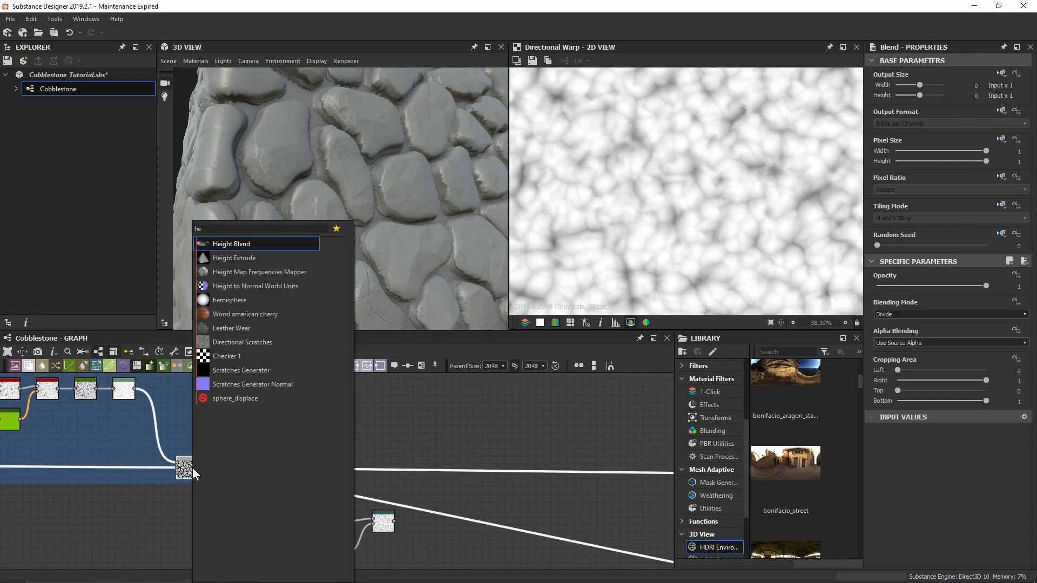
key("Return")
left_click_drag(234, 473, 471, 480)
left_click_drag(203, 466, 467, 471)
middle_click_drag(466, 471, 460, 452)
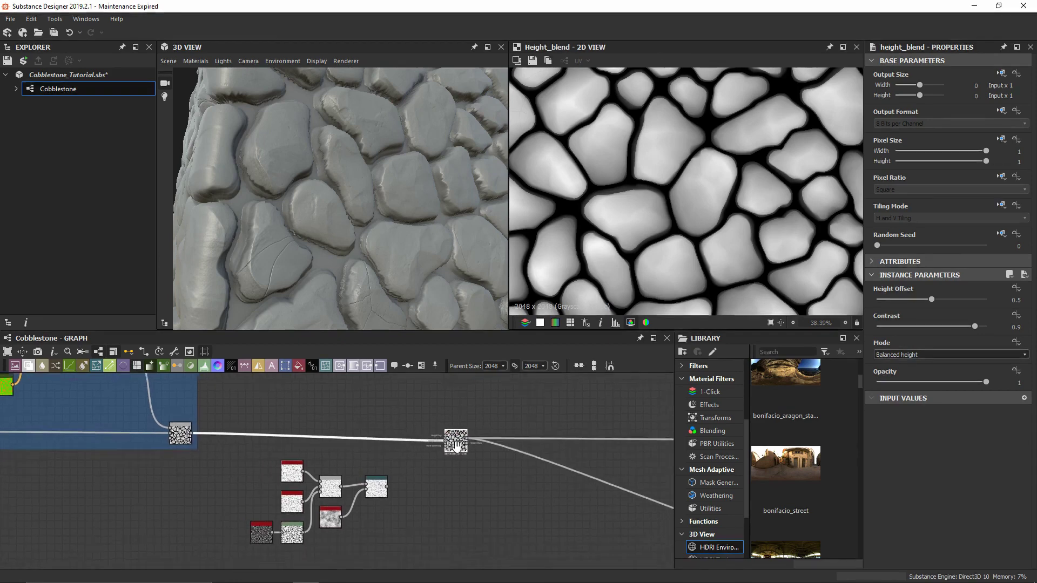
- Check the Height Blend's inputs and connect the Directional Warp's output to its Height Bottom input
scroll(474, 473, "up", 4)
left_click_drag(440, 441, 390, 408)
scroll(395, 415, "up", 1)
scroll(396, 415, "up", 3)
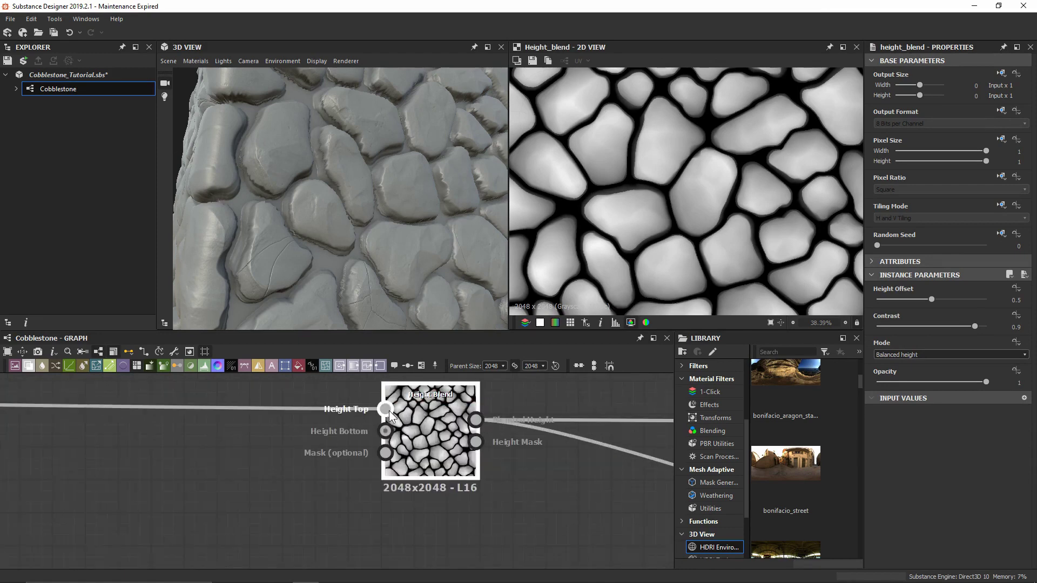
scroll(386, 431, "down", 4)
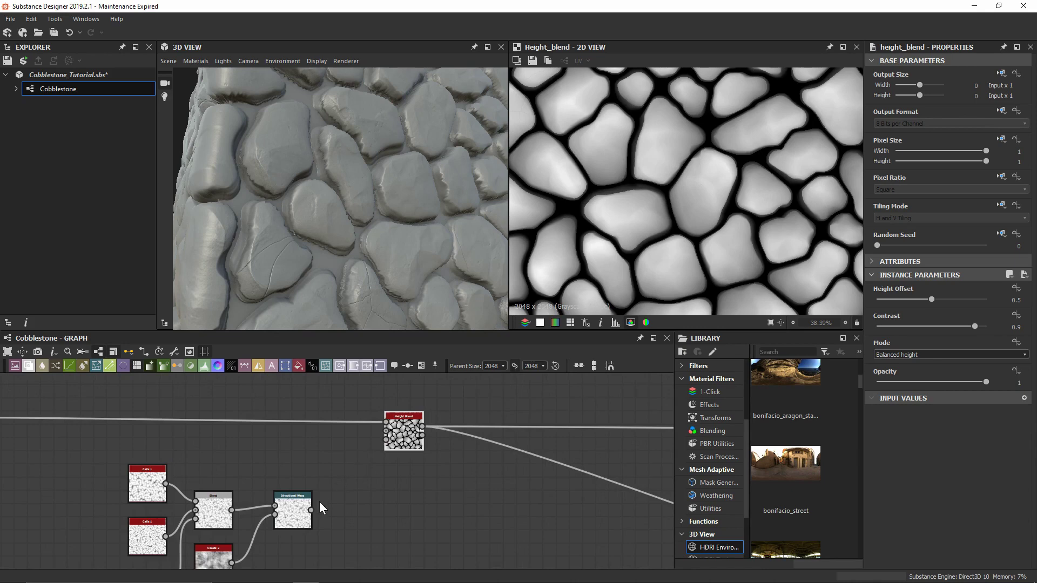
left_click_drag(310, 510, 393, 437)
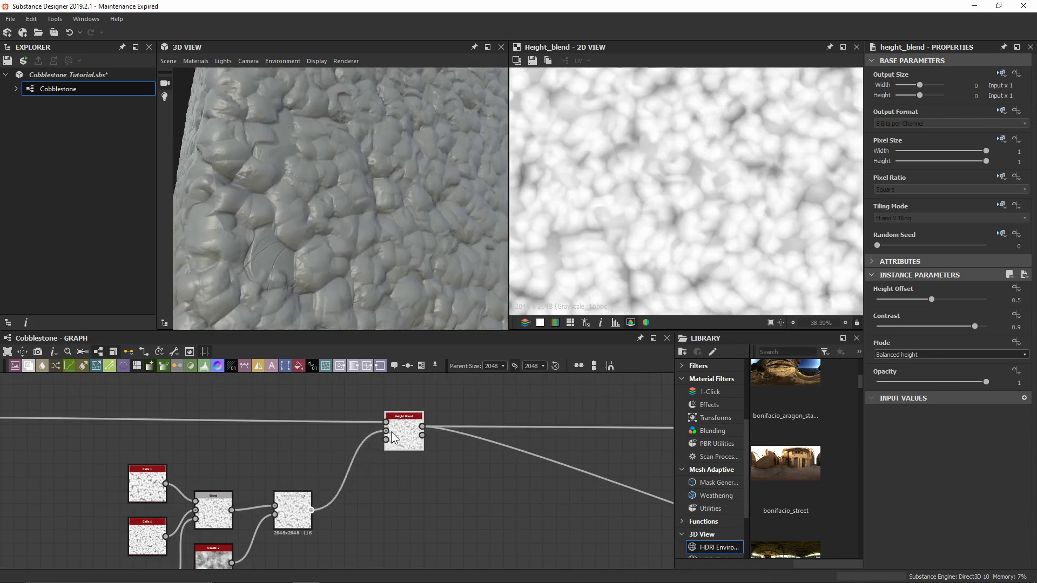
- Inspect the blended surface on the 3D model and try a Height Offset of 0.6 on the Height Blend
left_click_drag(432, 190, 377, 217)
left_click_drag(269, 189, 292, 161)
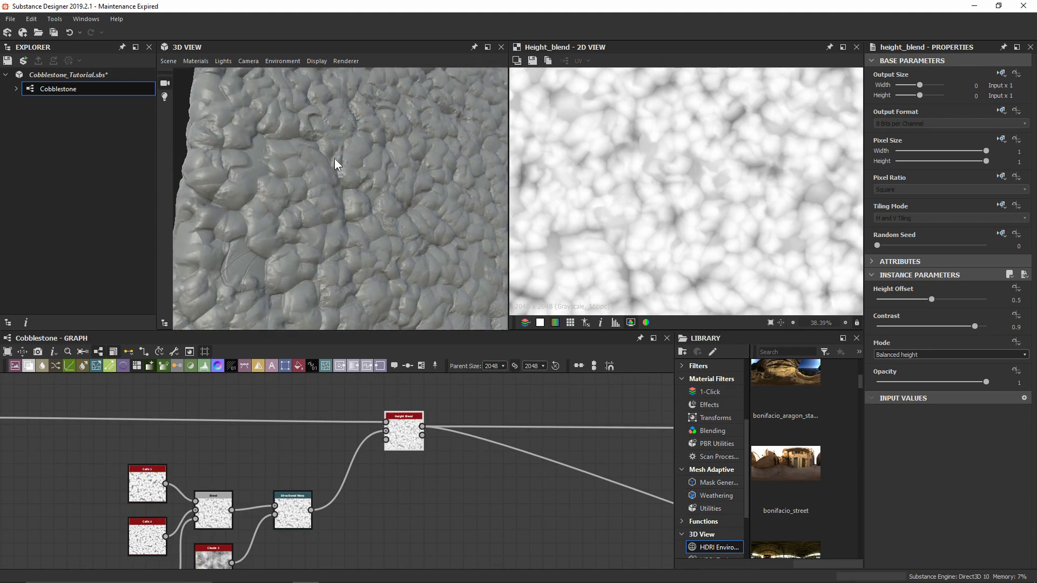
scroll(377, 240, "down", 5)
mouse_move(377, 231)
left_mouse_down()
mouse_move(363, 174)
mouse_move(419, 245)
mouse_move(430, 291)
mouse_move(412, 190)
mouse_move(373, 183)
mouse_move(363, 224)
left_mouse_up()
scroll(362, 218, "up", 3)
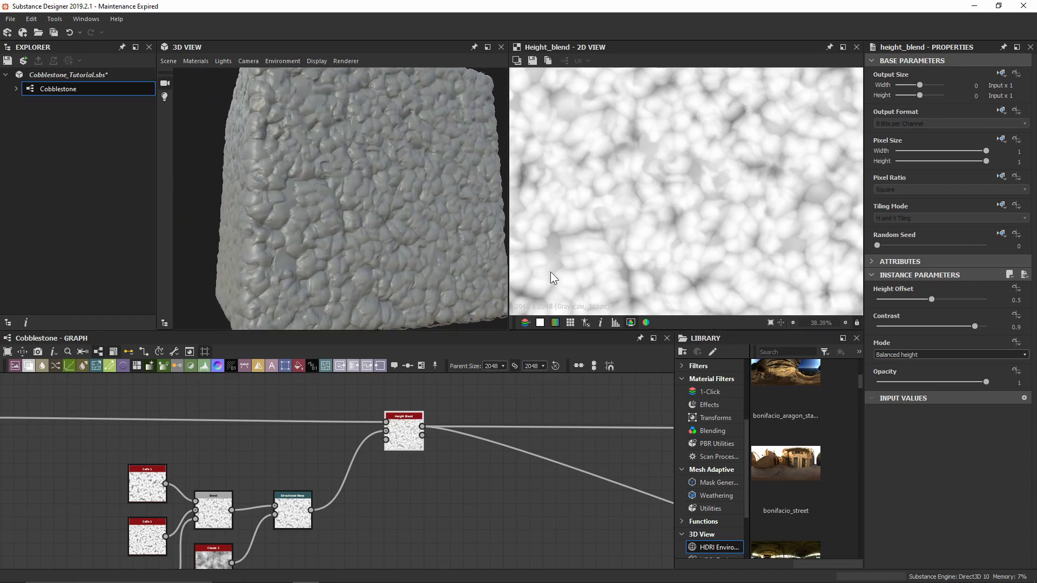
left_click(946, 300)
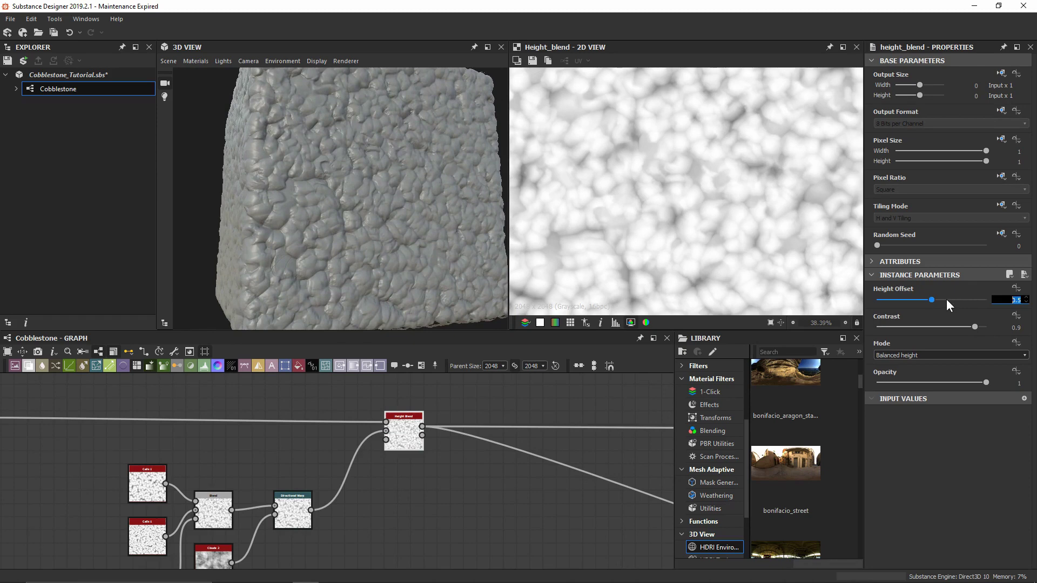
type("0.6")
key("Return")
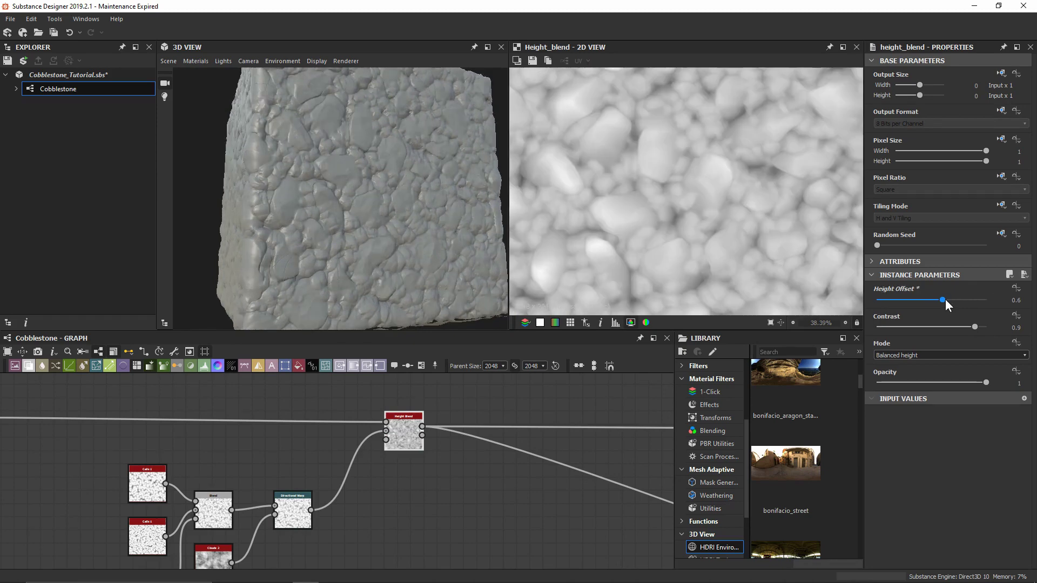
left_click_drag(465, 193, 428, 211)
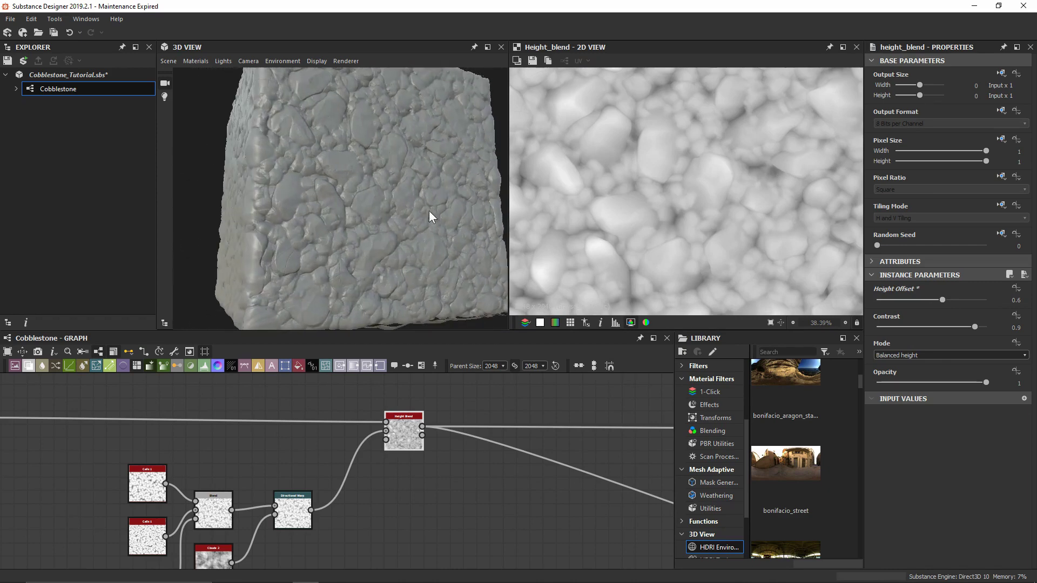
- Try a Height Offset of 0.7 on the Height Blend and examine the stones up close on the 3D model
double_click(946, 300)
type("0.7")
key("Return")
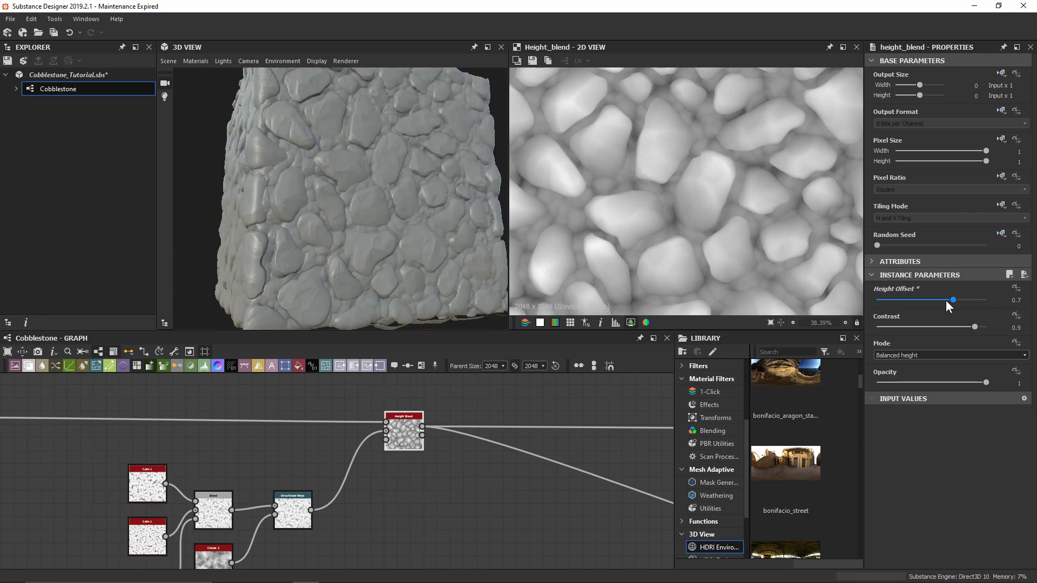
left_click_drag(475, 189, 436, 194)
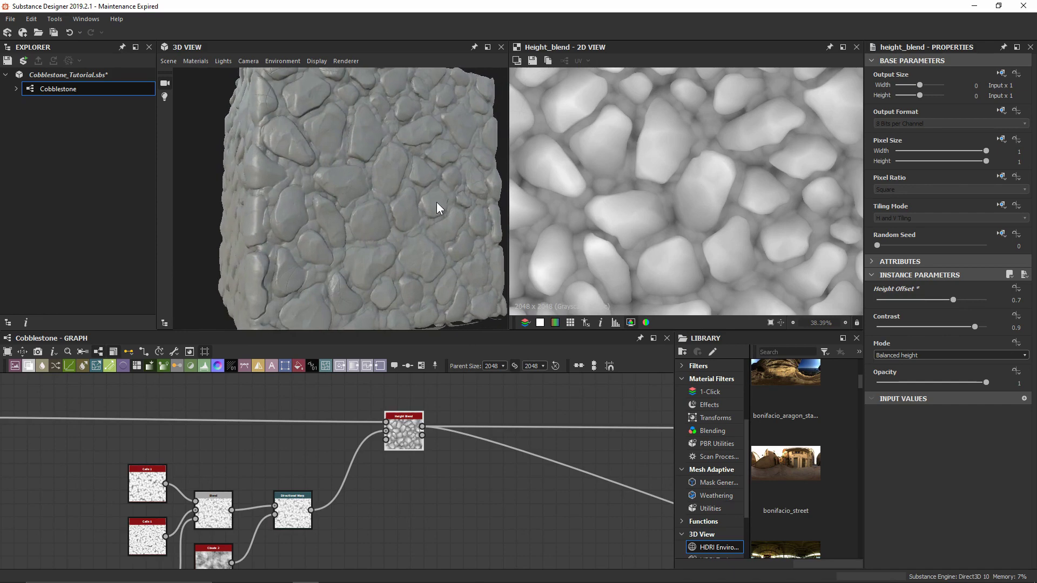
scroll(443, 245, "up", 5)
scroll(442, 244, "up", 3)
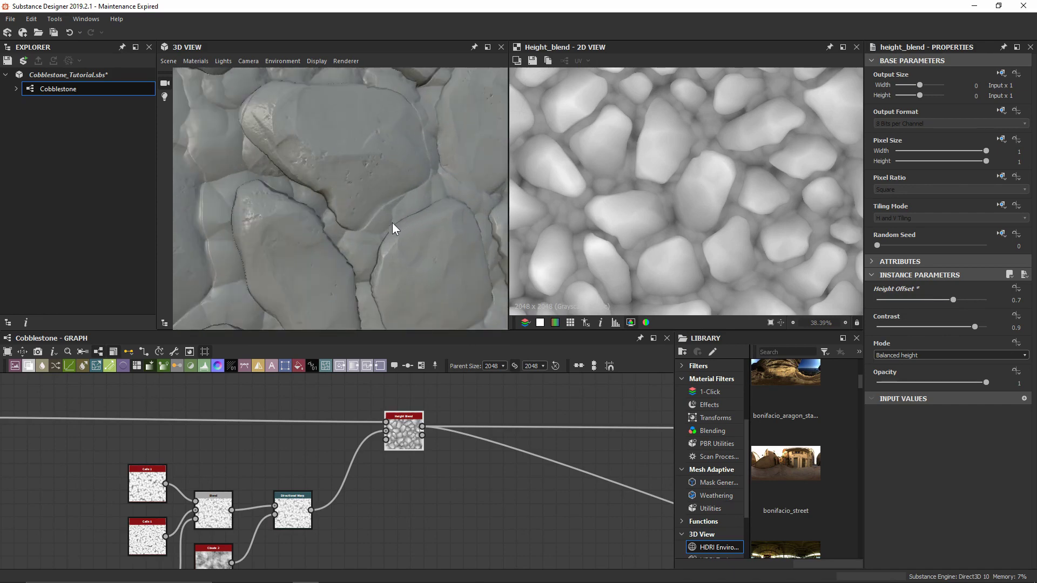
left_click_drag(250, 184, 301, 217)
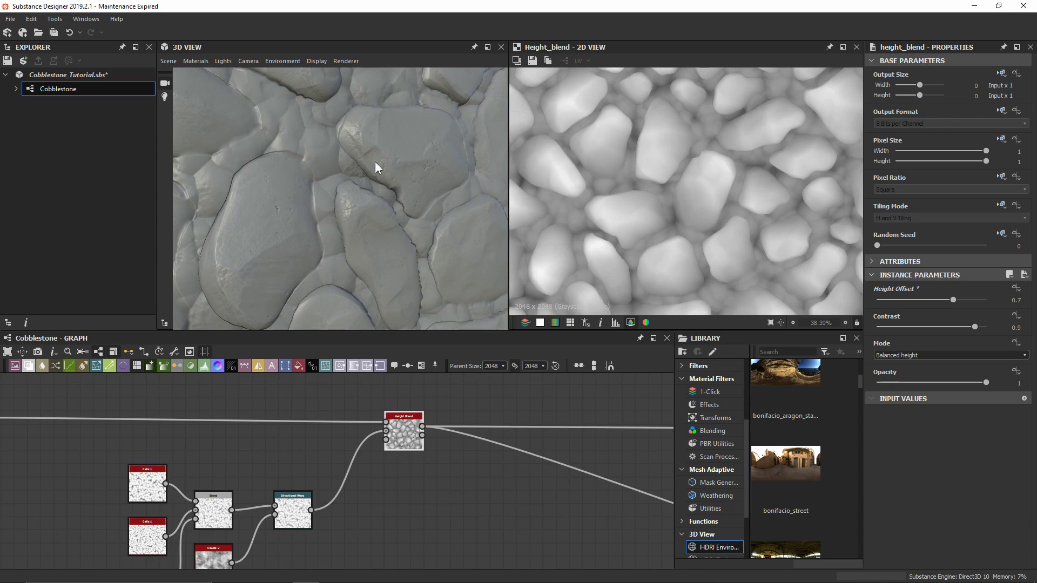
- Set the Height Blend's Contrast to 1 and its Height Offset to 0.75, checking the result on the 3D model
left_click_drag(975, 327, 990, 327)
mouse_move(330, 186)
left_mouse_down()
mouse_move(335, 244)
mouse_move(345, 216)
mouse_move(324, 232)
mouse_move(349, 180)
left_mouse_up()
left_click_drag(953, 300, 945, 300)
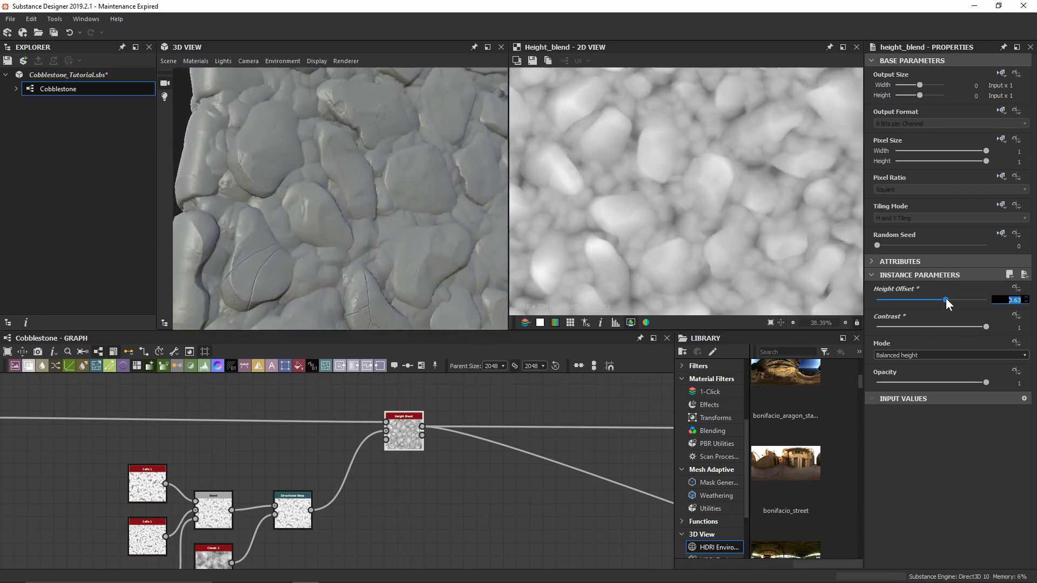
type("0.75")
key("Return")
left_click_drag(475, 183, 378, 142)
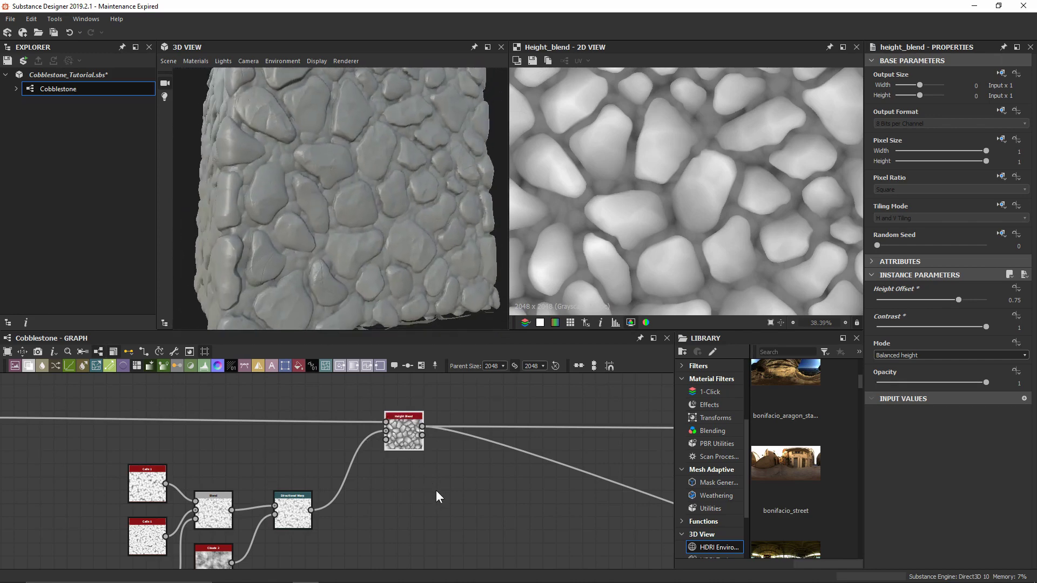
- Add a Dirt 1 noise node above the Directional Warp in the ground layer graph
scroll(325, 263, "up", 10)
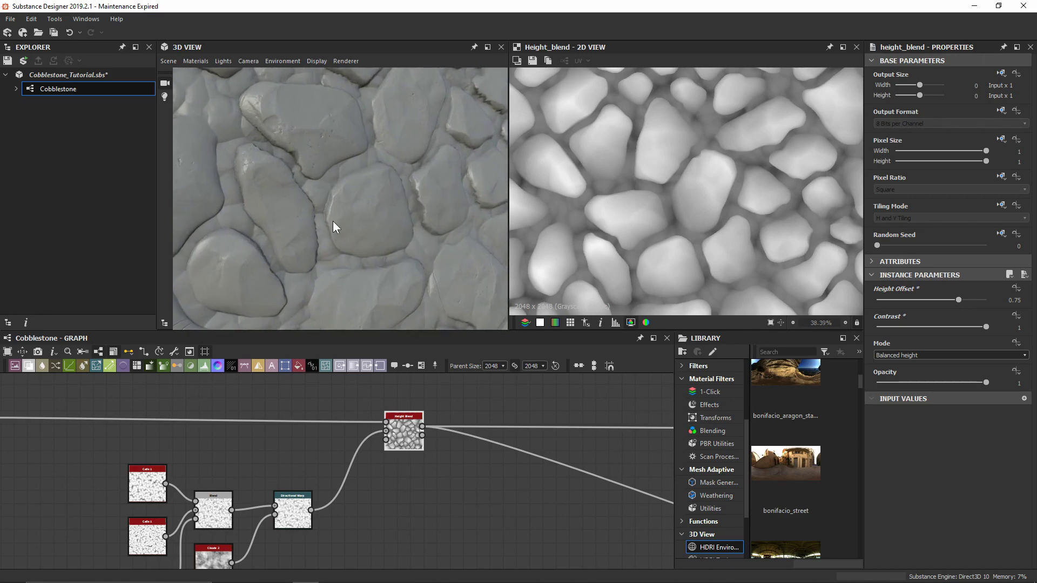
left_click_drag(306, 236, 346, 179)
middle_click_drag(343, 407, 438, 341)
left_click_drag(183, 403, 224, 422)
middle_click_drag(382, 456, 246, 478)
key("space")
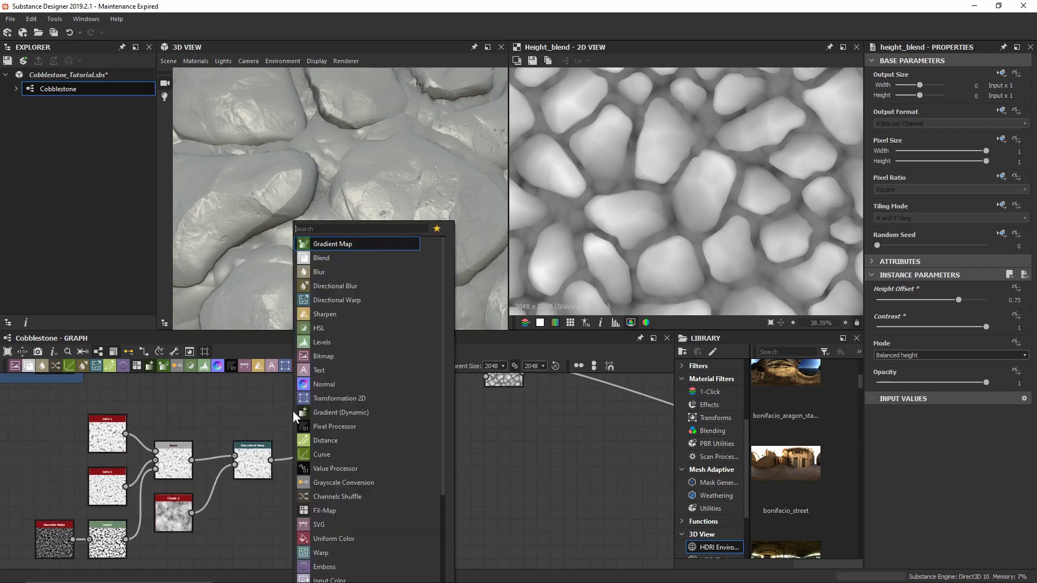
type("dirt")
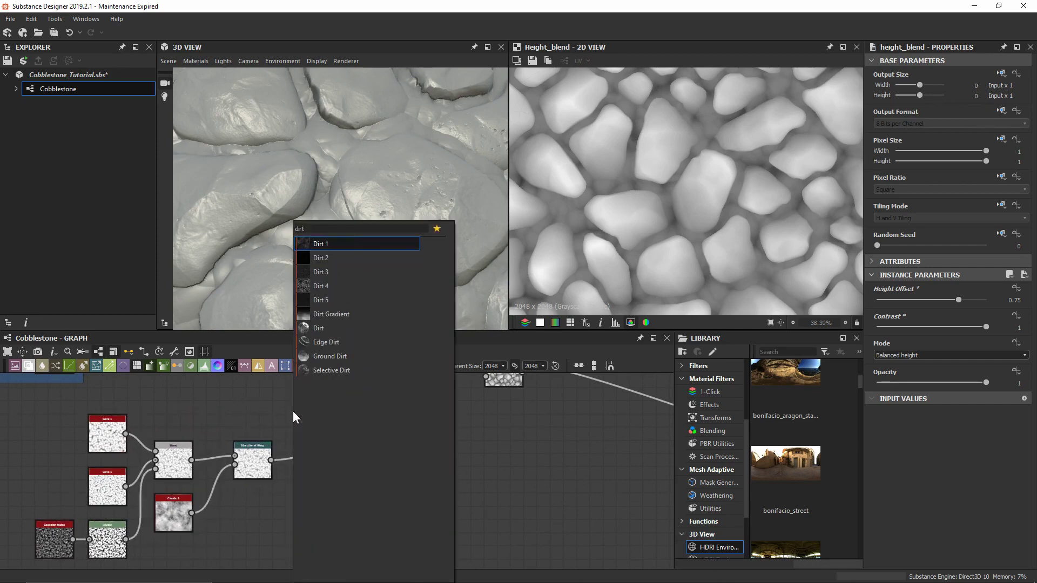
key("Return")
scroll(671, 214, "up", 4)
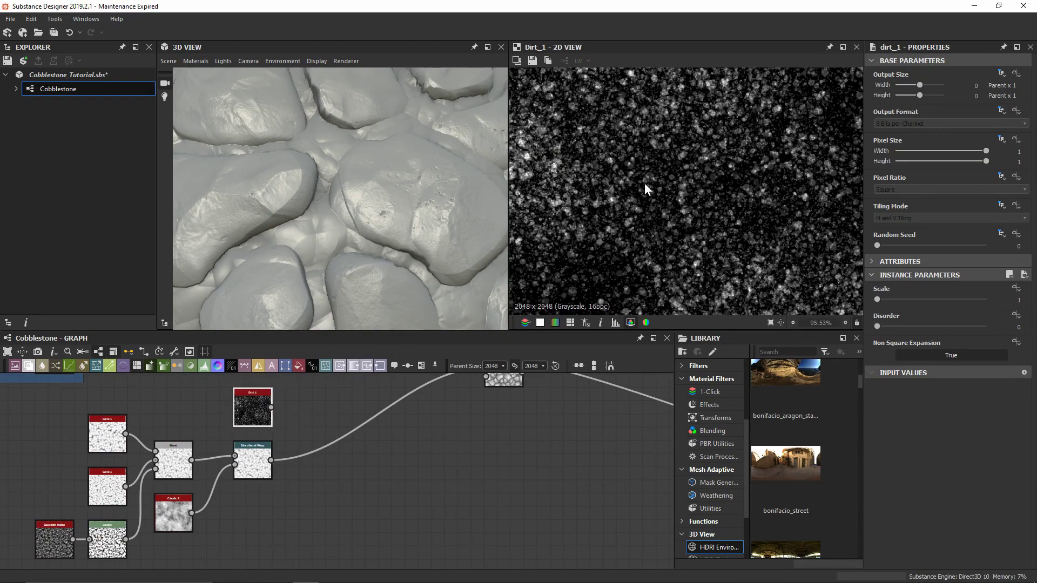
- Insert a Blend node after the ground layer's Directional Warp, combining it with the Dirt 1 noise as foreground
left_click(254, 466)
key("space")
type("bl")
key("Return")
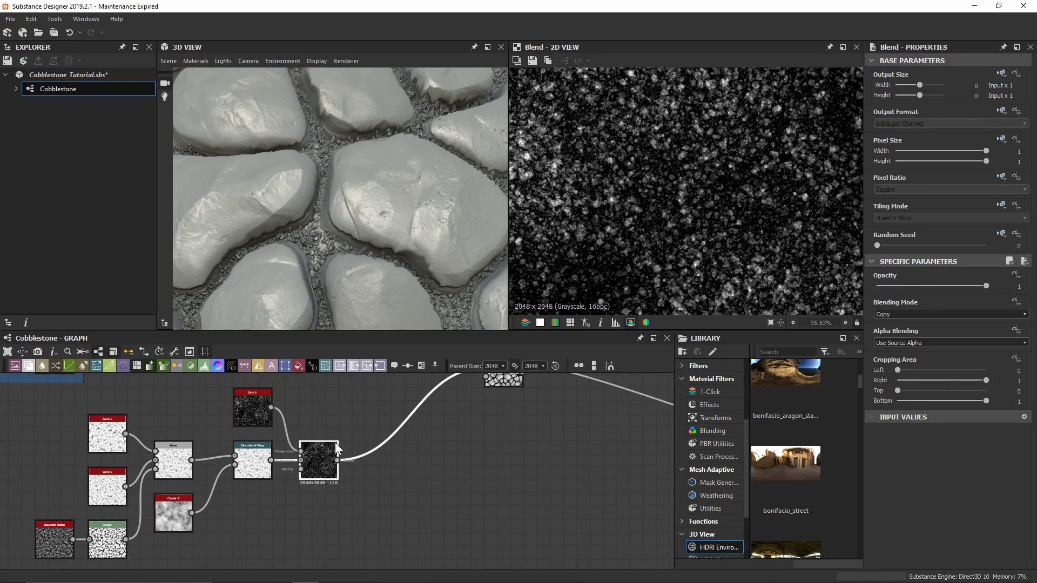
- Set the new Blend's Blending Mode to Subtract and its Opacity to 0.05
left_click(964, 314)
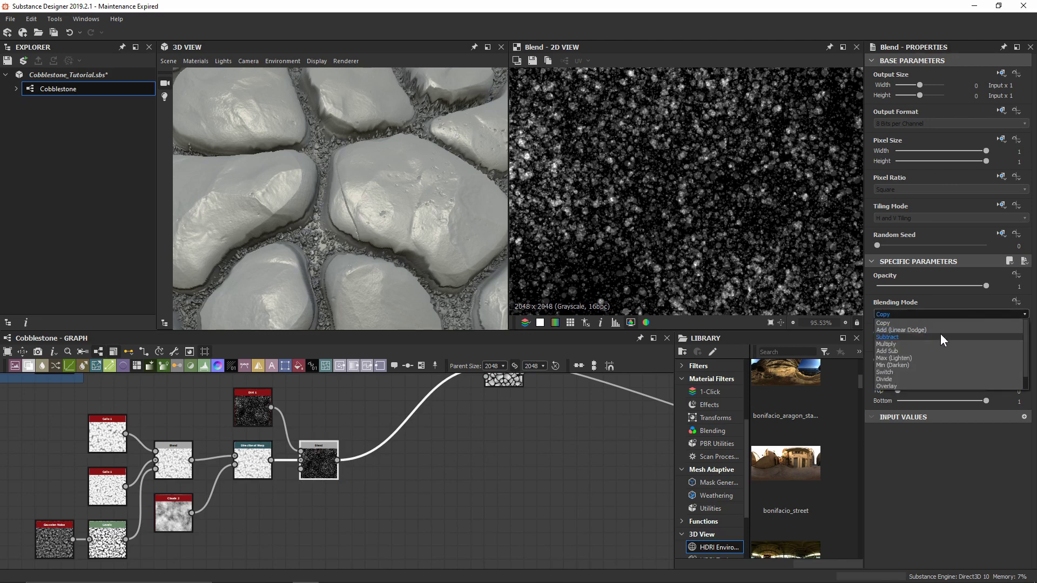
left_click(940, 334)
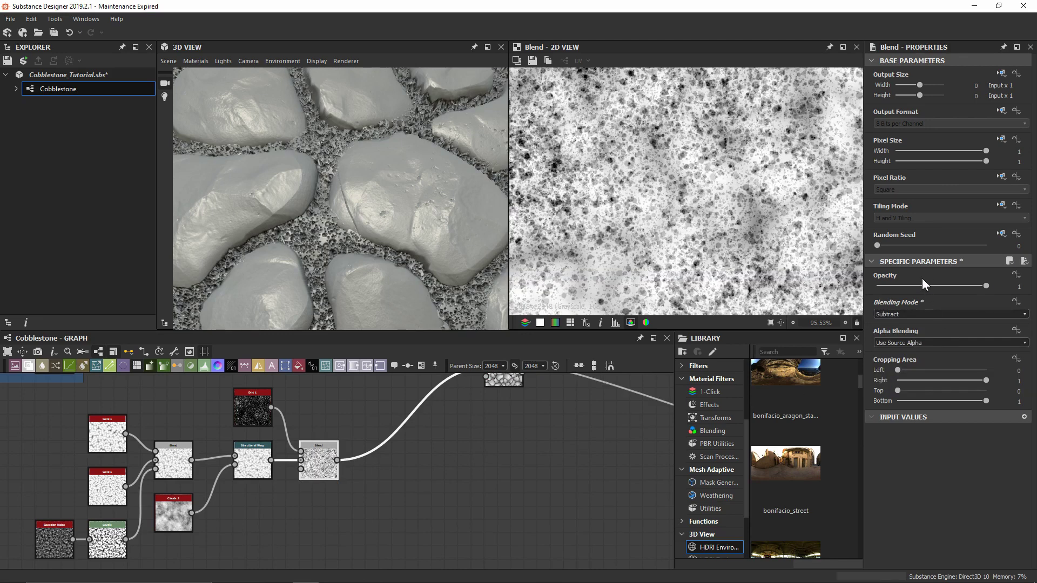
type(".05")
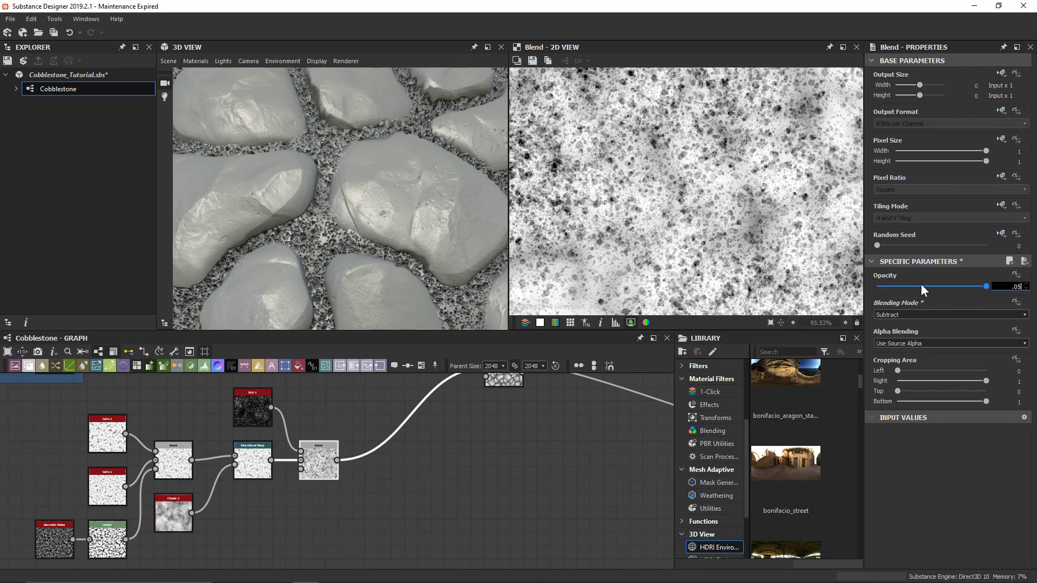
key("Return")
middle_click_drag(500, 205, 350, 196)
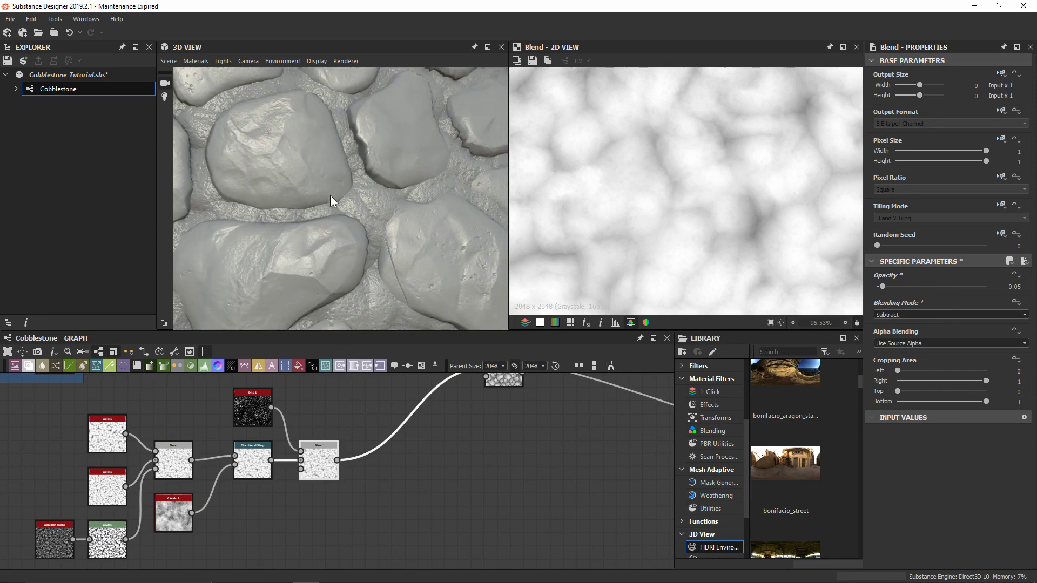
- Set the Dirt 1 noise's Scale to 2 and check the ground on the 3D model
left_click(256, 406)
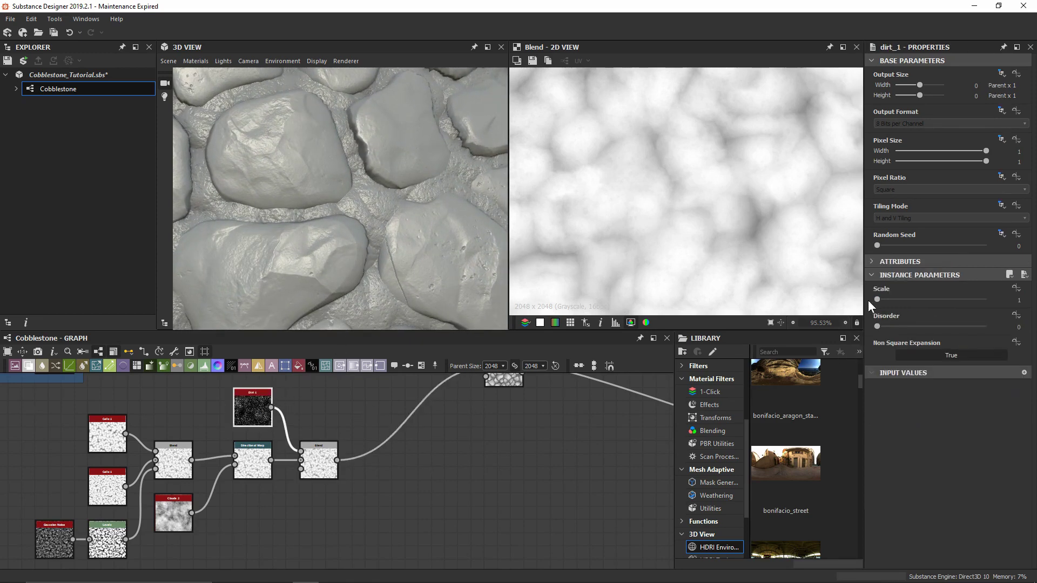
left_click_drag(894, 298, 898, 298)
right_click_drag(446, 171, 367, 224)
mouse_move(367, 223)
left_mouse_down()
mouse_move(339, 189)
mouse_move(355, 213)
left_mouse_up()
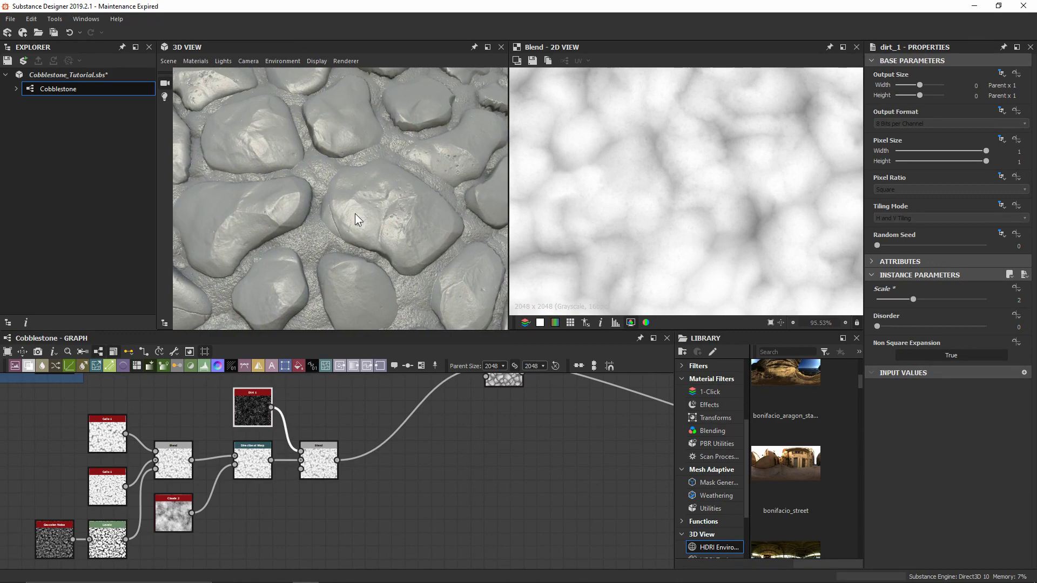
- Insert a Slope Blur Grayscale node after the Blend that subtracts the dirt
left_click(323, 465)
key("space")
type("slope")
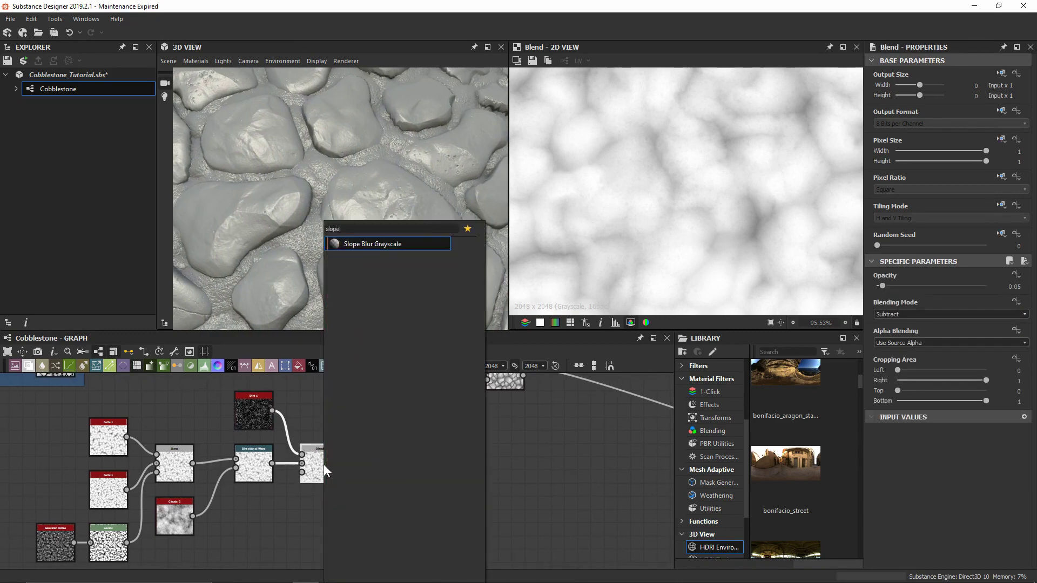
key("Return")
middle_click_drag(322, 465, 335, 453)
- Add a Fractal Sum Base noise connected to the Slope Blur's slope input and look at its pattern
left_click_drag(380, 458, 347, 497)
type("fractal")
left_click(391, 300)
middle_click_drag(631, 111, 731, 211)
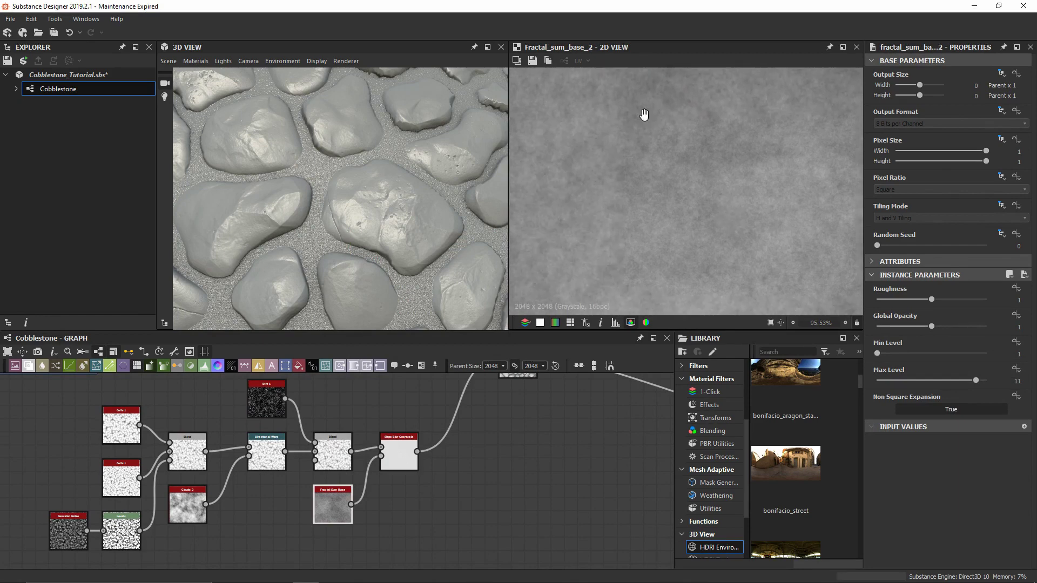
middle_click_drag(643, 110, 644, 135)
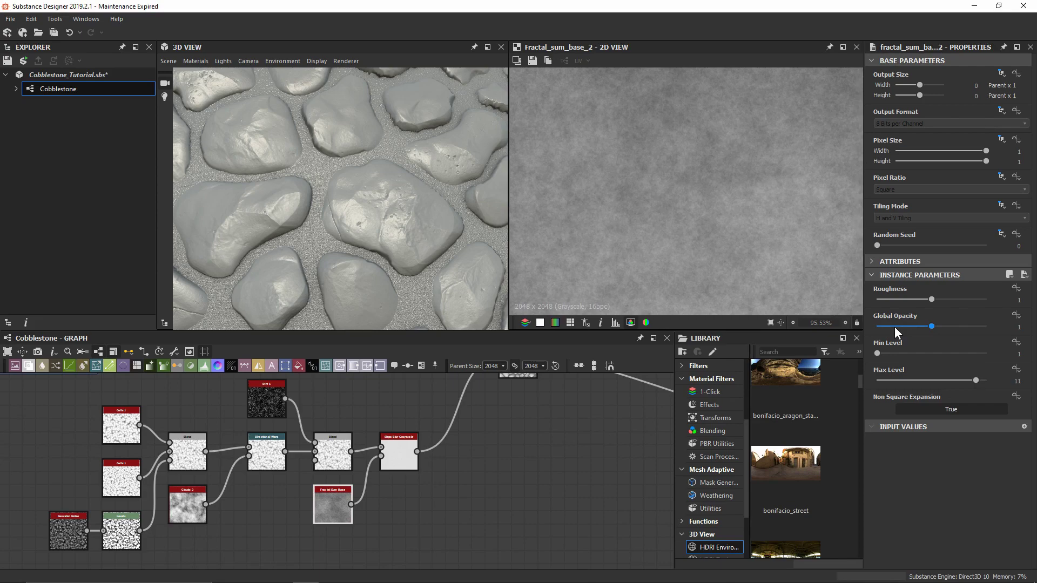
scroll(332, 225, "up", 5)
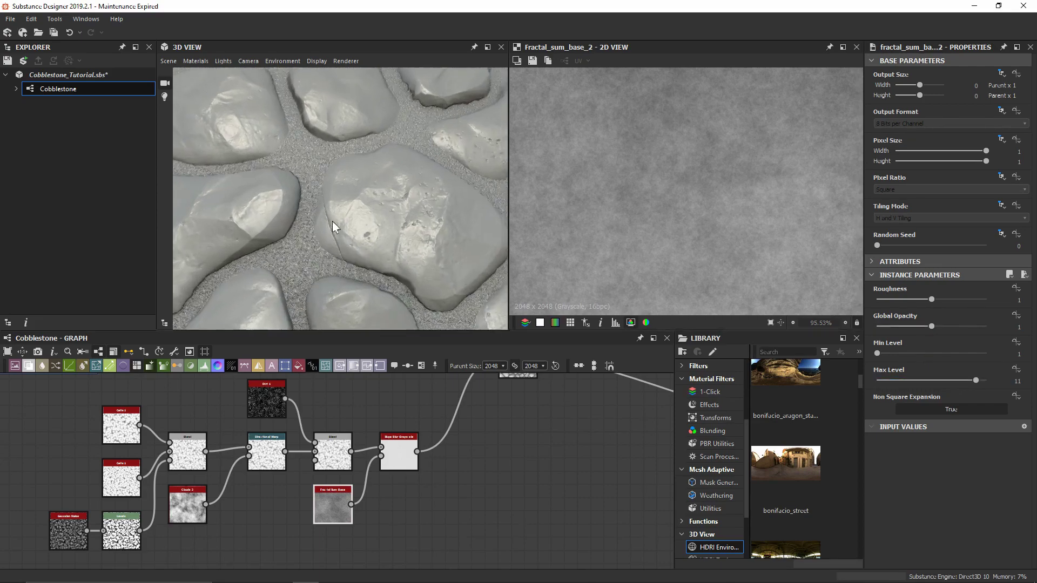
scroll(346, 205, "up", 2)
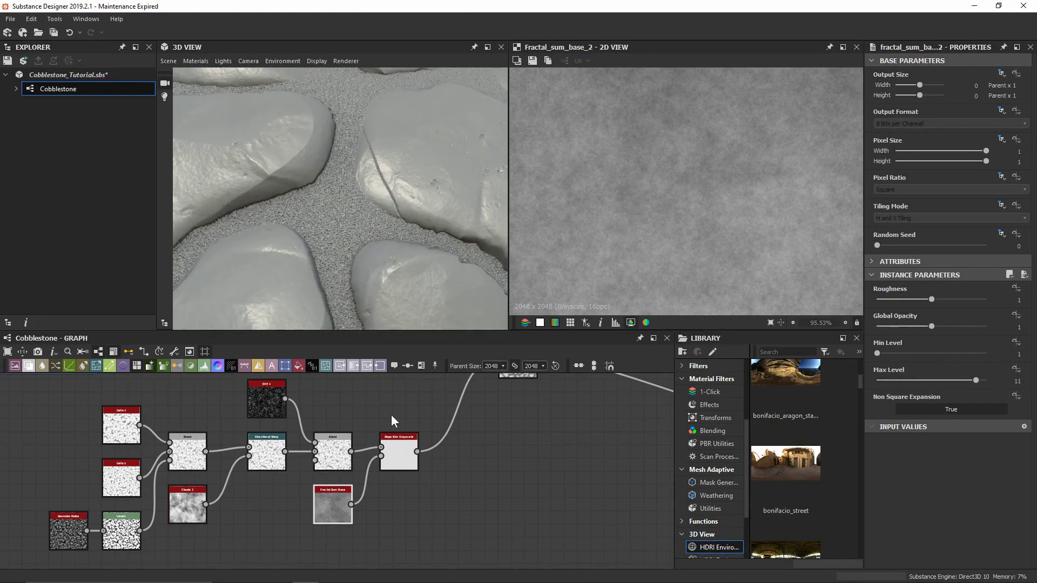
- Set the Slope Blur Grayscale's Samples to 32 and its Intensity to 0.63
left_click(398, 451)
left_click_drag(903, 299, 988, 299)
left_click_drag(929, 327, 880, 325)
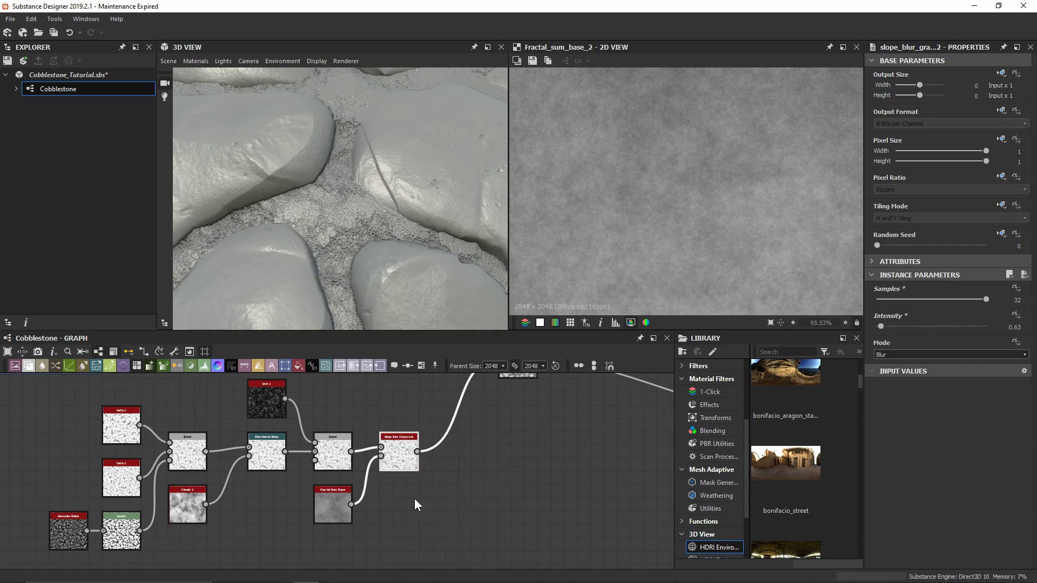
- Set the Fractal Sum Base's Max Level to 9 and its Roughness to 0.8
left_click(329, 484)
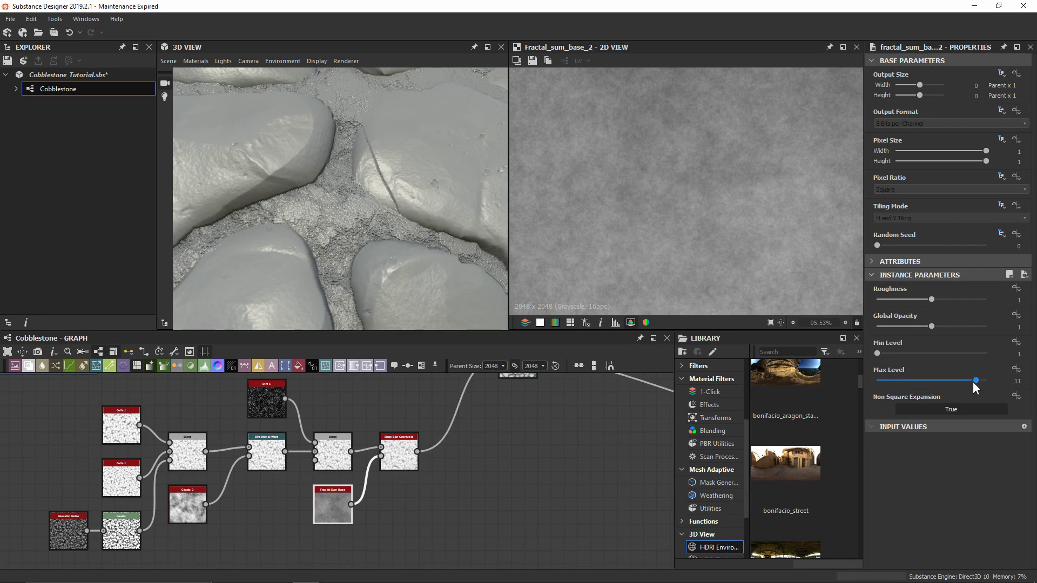
mouse_move(971, 381)
left_mouse_down()
mouse_move(932, 376)
mouse_move(971, 375)
mouse_move(958, 383)
left_mouse_up()
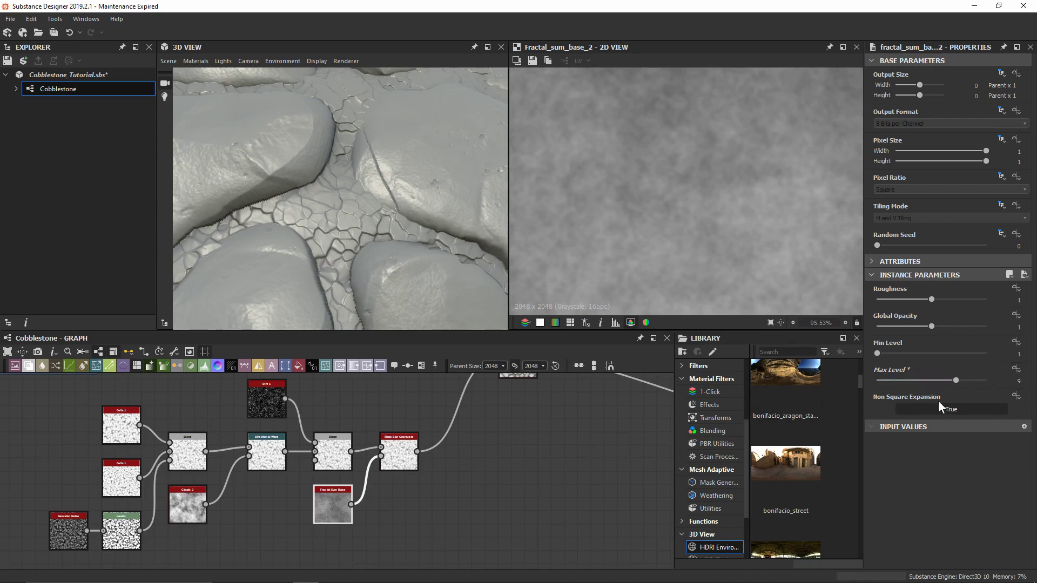
mouse_move(929, 298)
left_mouse_down()
mouse_move(893, 305)
mouse_move(990, 310)
mouse_move(944, 314)
mouse_move(920, 298)
left_mouse_up()
left_click_drag(320, 245, 356, 180)
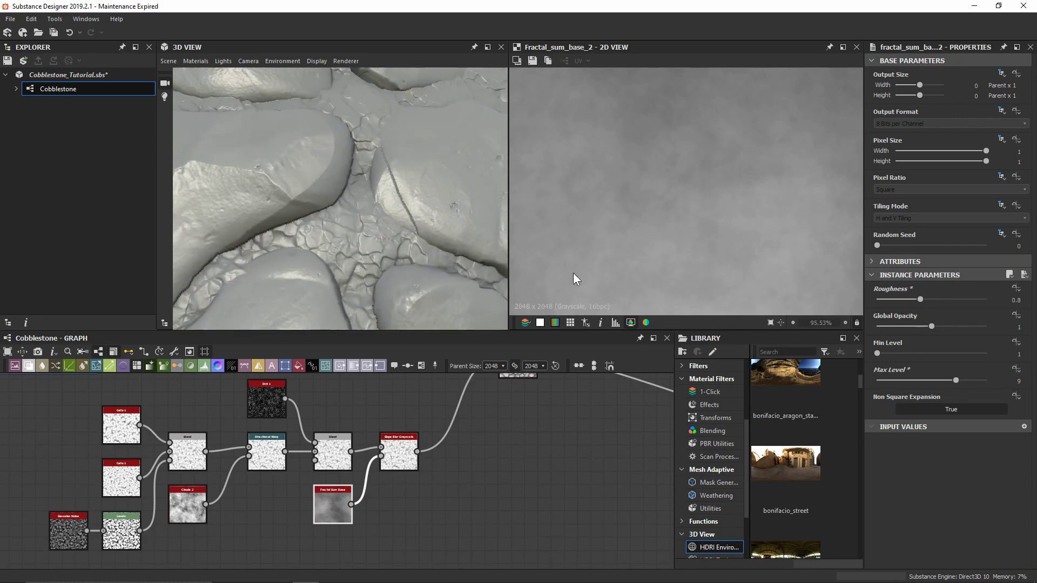
- Raise the Fractal Sum Base's Global Opacity to 1.7, checking the noise and the 3D model
left_click_drag(931, 325, 983, 324)
scroll(348, 205, "down", 3)
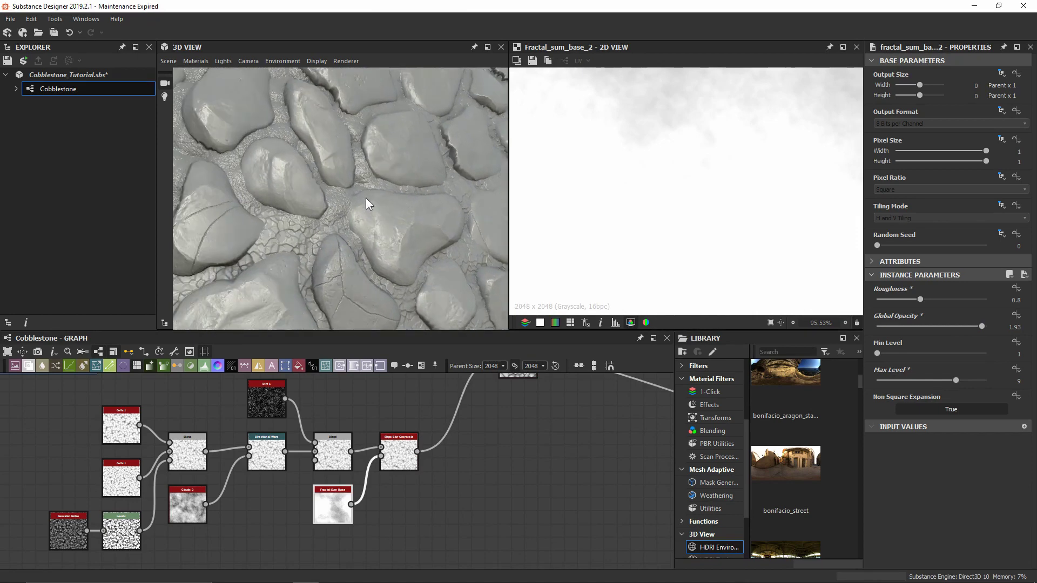
mouse_move(366, 198)
middle_mouse_down()
mouse_move(374, 207)
mouse_move(360, 218)
middle_mouse_up()
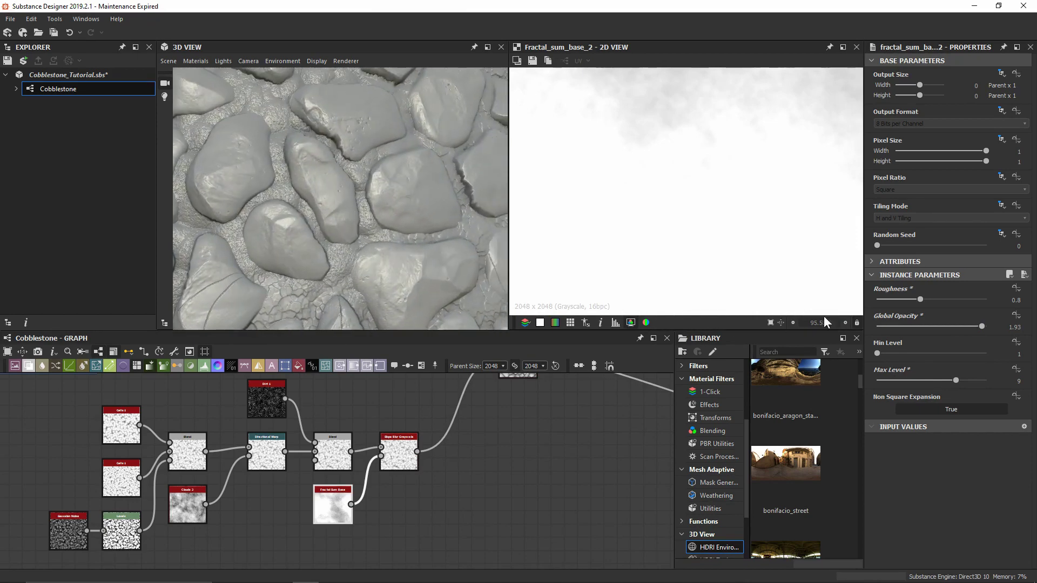
mouse_move(982, 326)
left_mouse_down()
mouse_move(960, 326)
mouse_move(971, 322)
left_mouse_up()
scroll(685, 216, "down", 6)
scroll(701, 226, "up", 1)
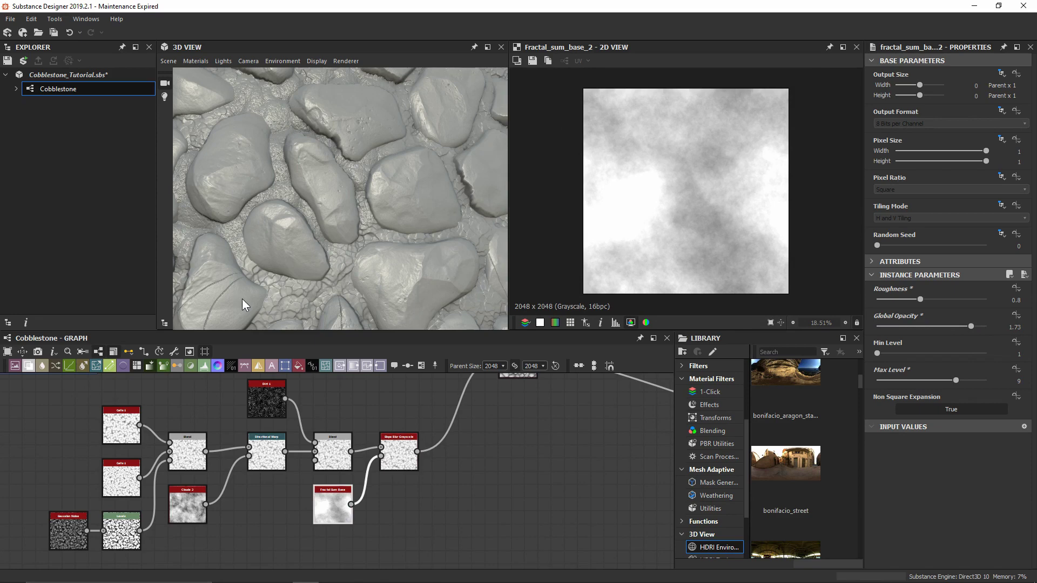
double_click(967, 325)
type("1.7")
key("Return")
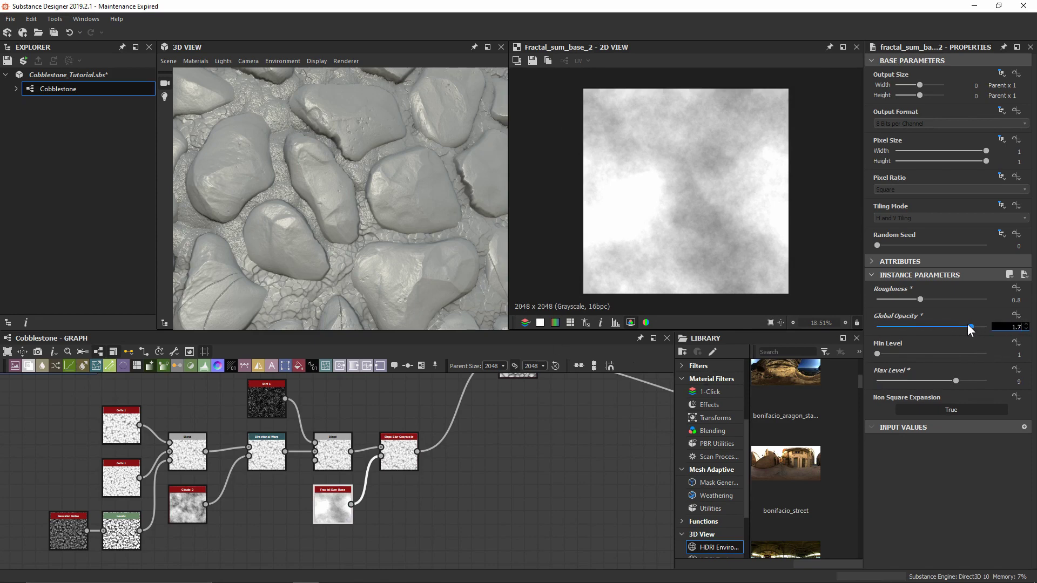
left_click_drag(455, 277, 439, 270)
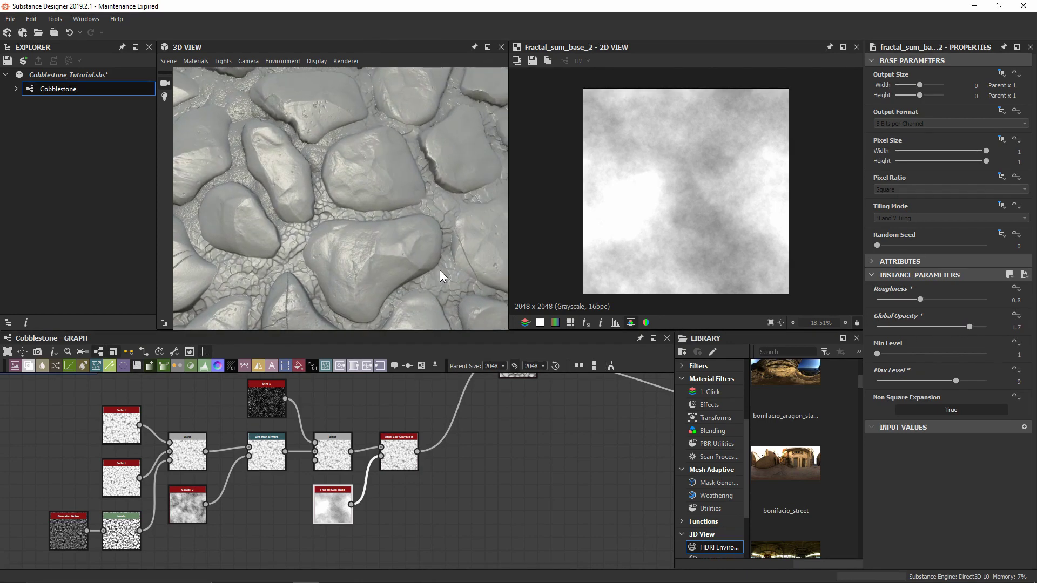
- Preview the Slope Blur Grayscale's output, switch its Mode to Min and check the ground up close
left_click(400, 463)
double_click(400, 462)
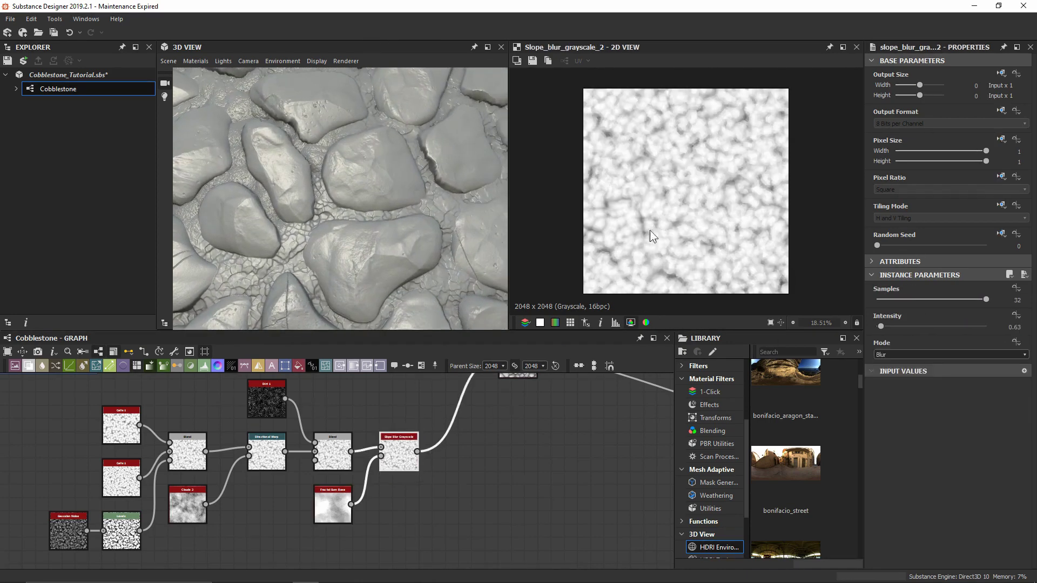
scroll(672, 266, "up", 4)
left_click(903, 353)
key("Down")
key("Return")
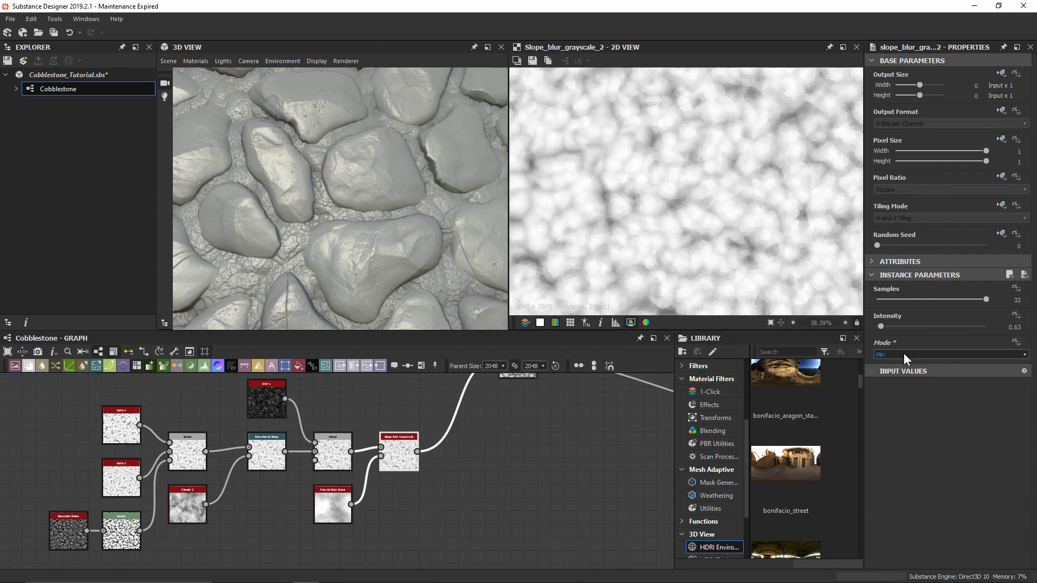
scroll(283, 287, "up", 6)
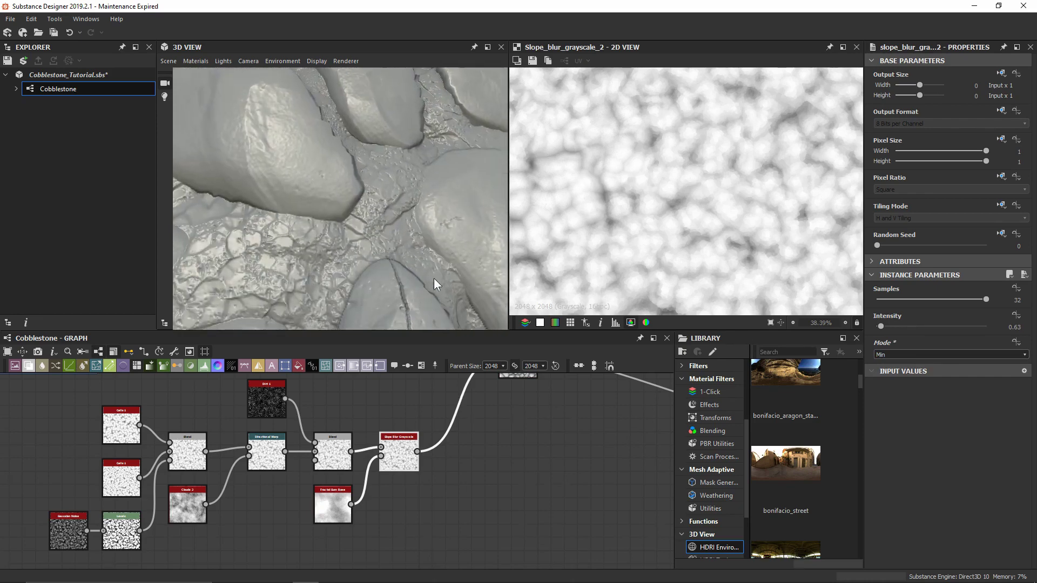
- Set the Slope Blur Grayscale's Intensity to 0.2 and inspect the ground between the stones on the 3D model
left_click(884, 328)
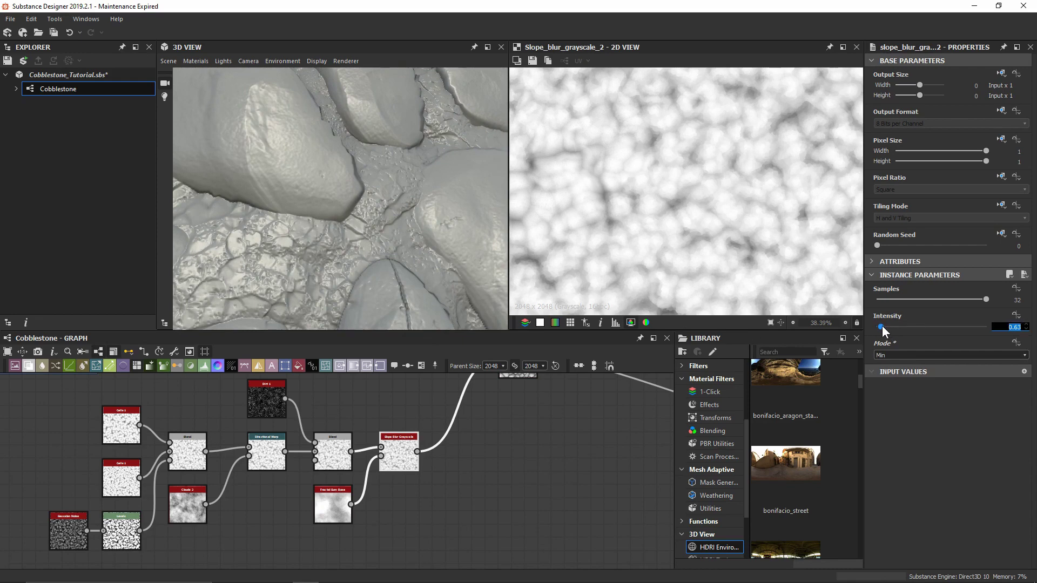
type("0.2")
key("Return")
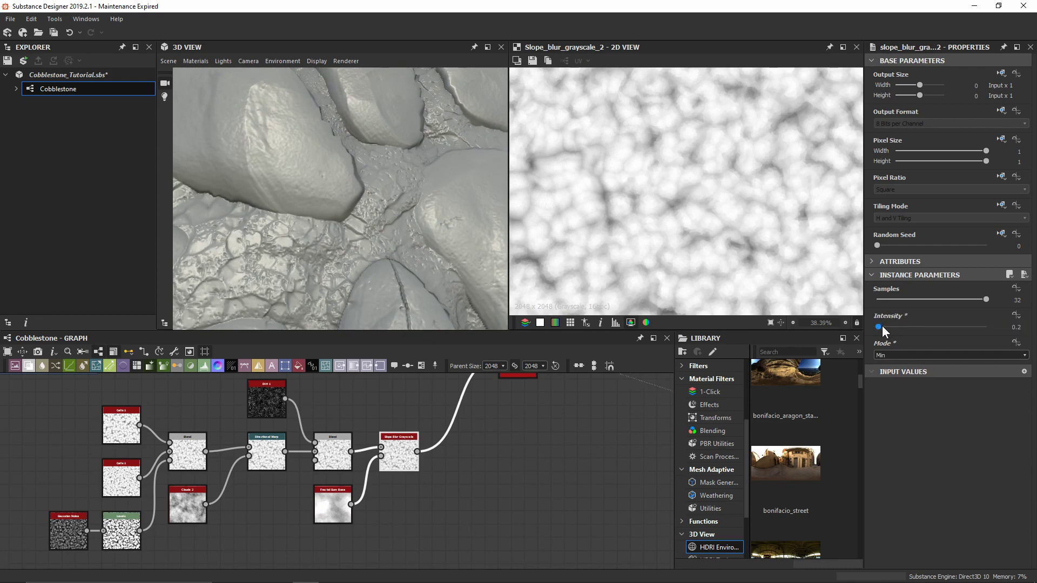
scroll(322, 233, "down", 5)
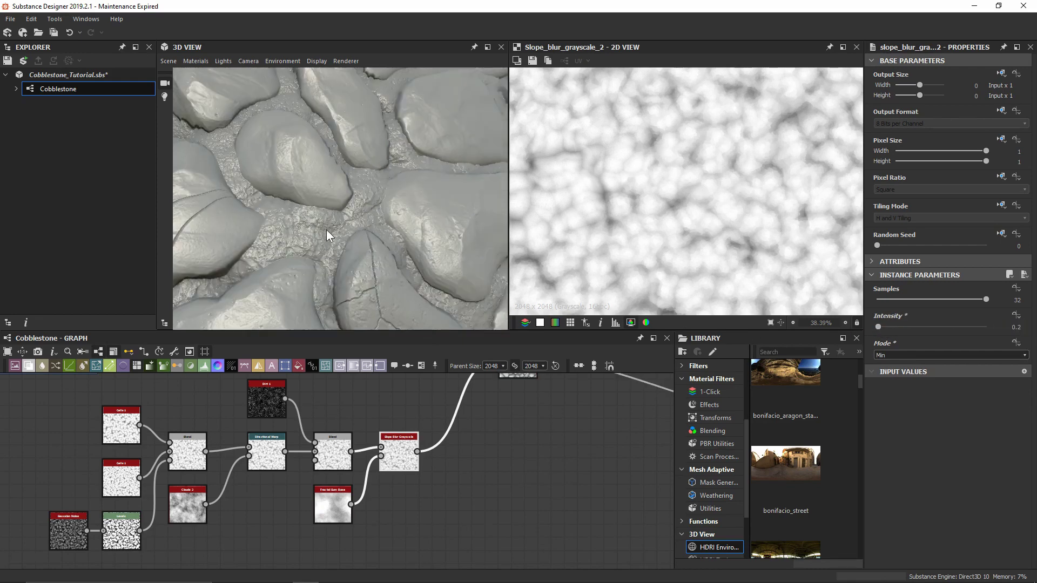
left_click_drag(328, 229, 368, 177)
left_click_drag(382, 131, 376, 238)
left_click_drag(371, 134, 303, 265)
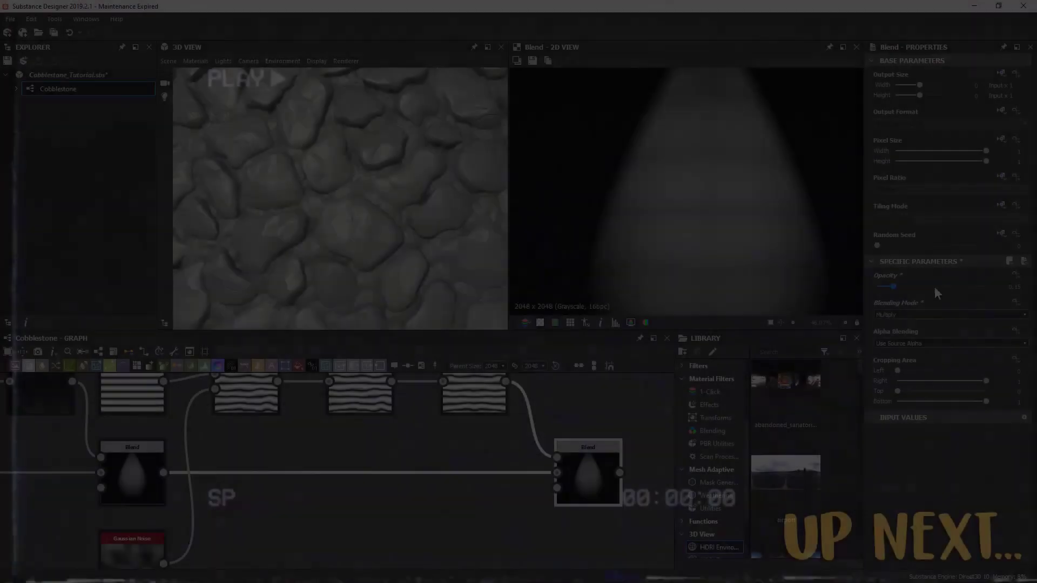
scroll(766, 234, "down", 4)
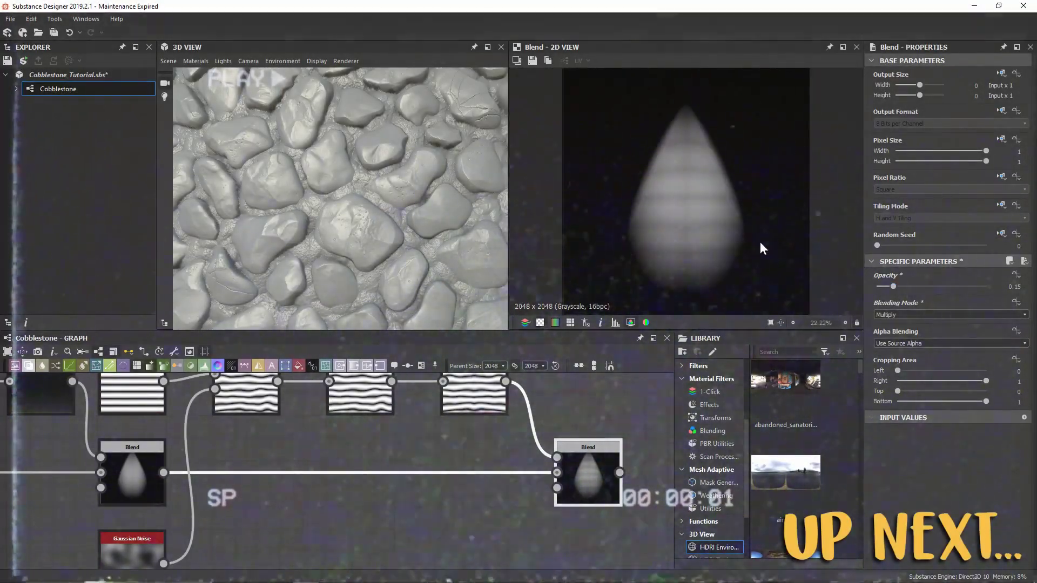
middle_click_drag(532, 416, 536, 442)
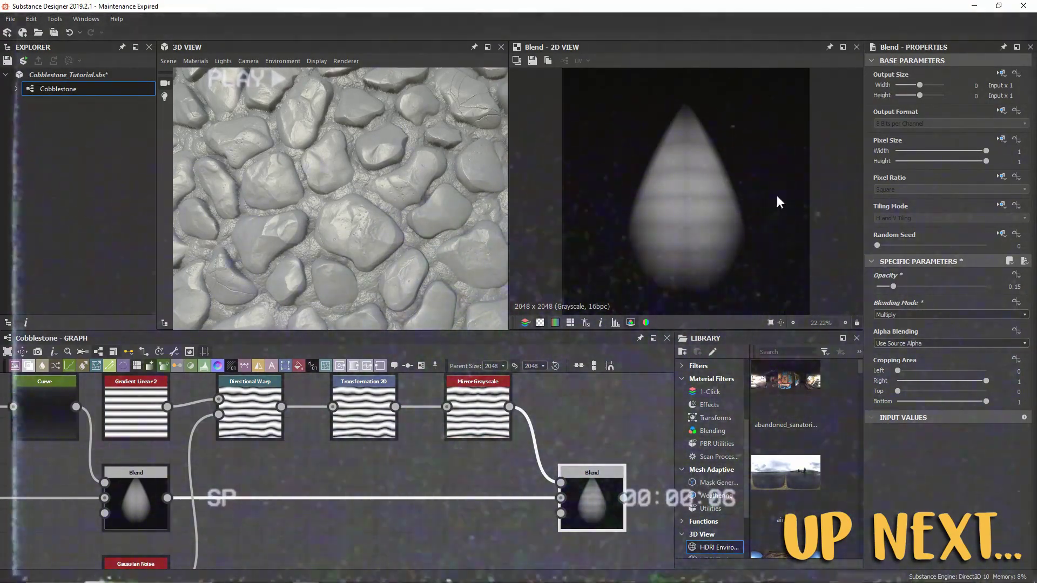
left_click(343, 428)
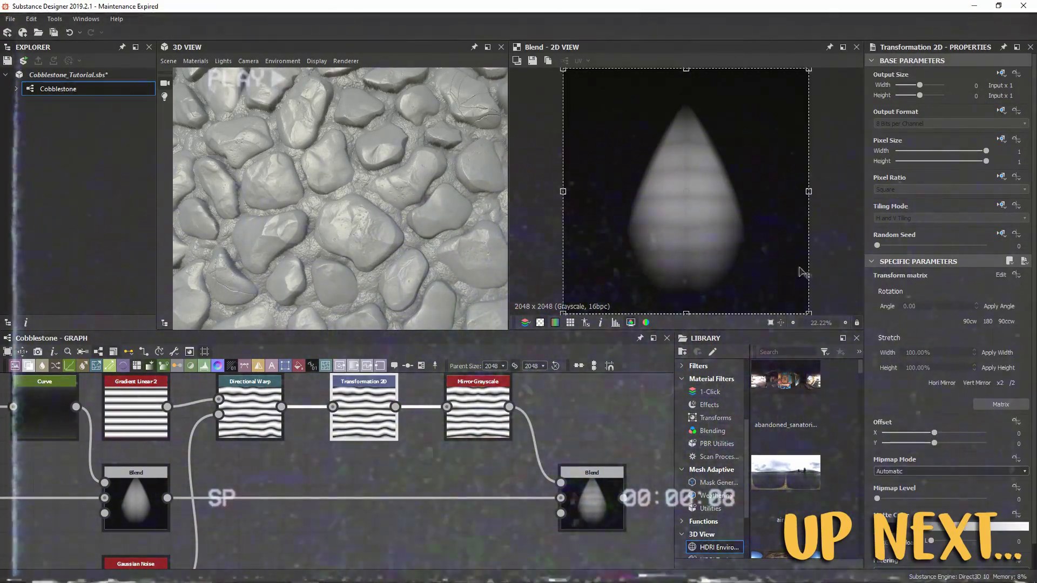
left_click_drag(832, 231, 806, 347)
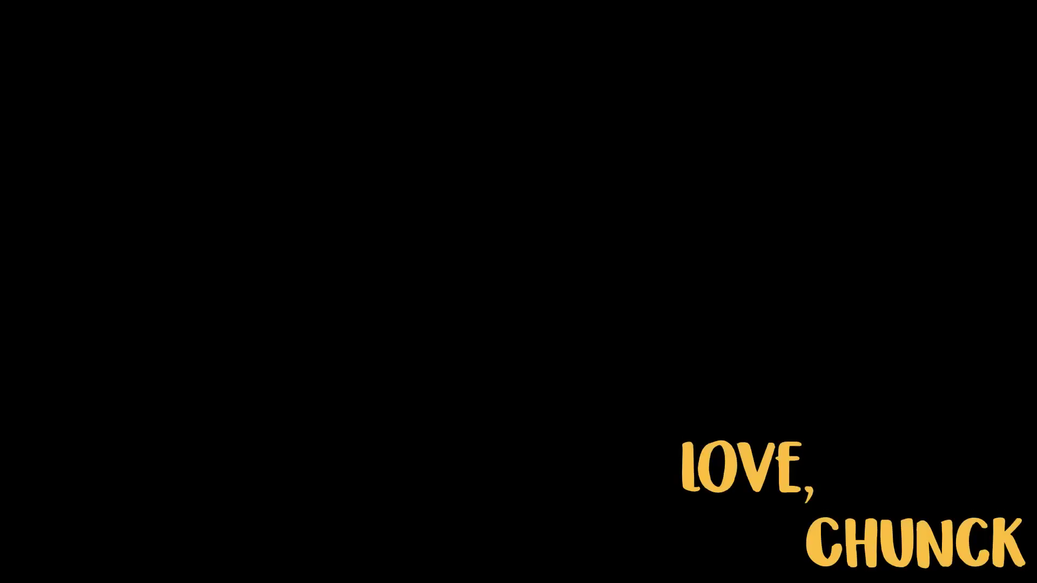